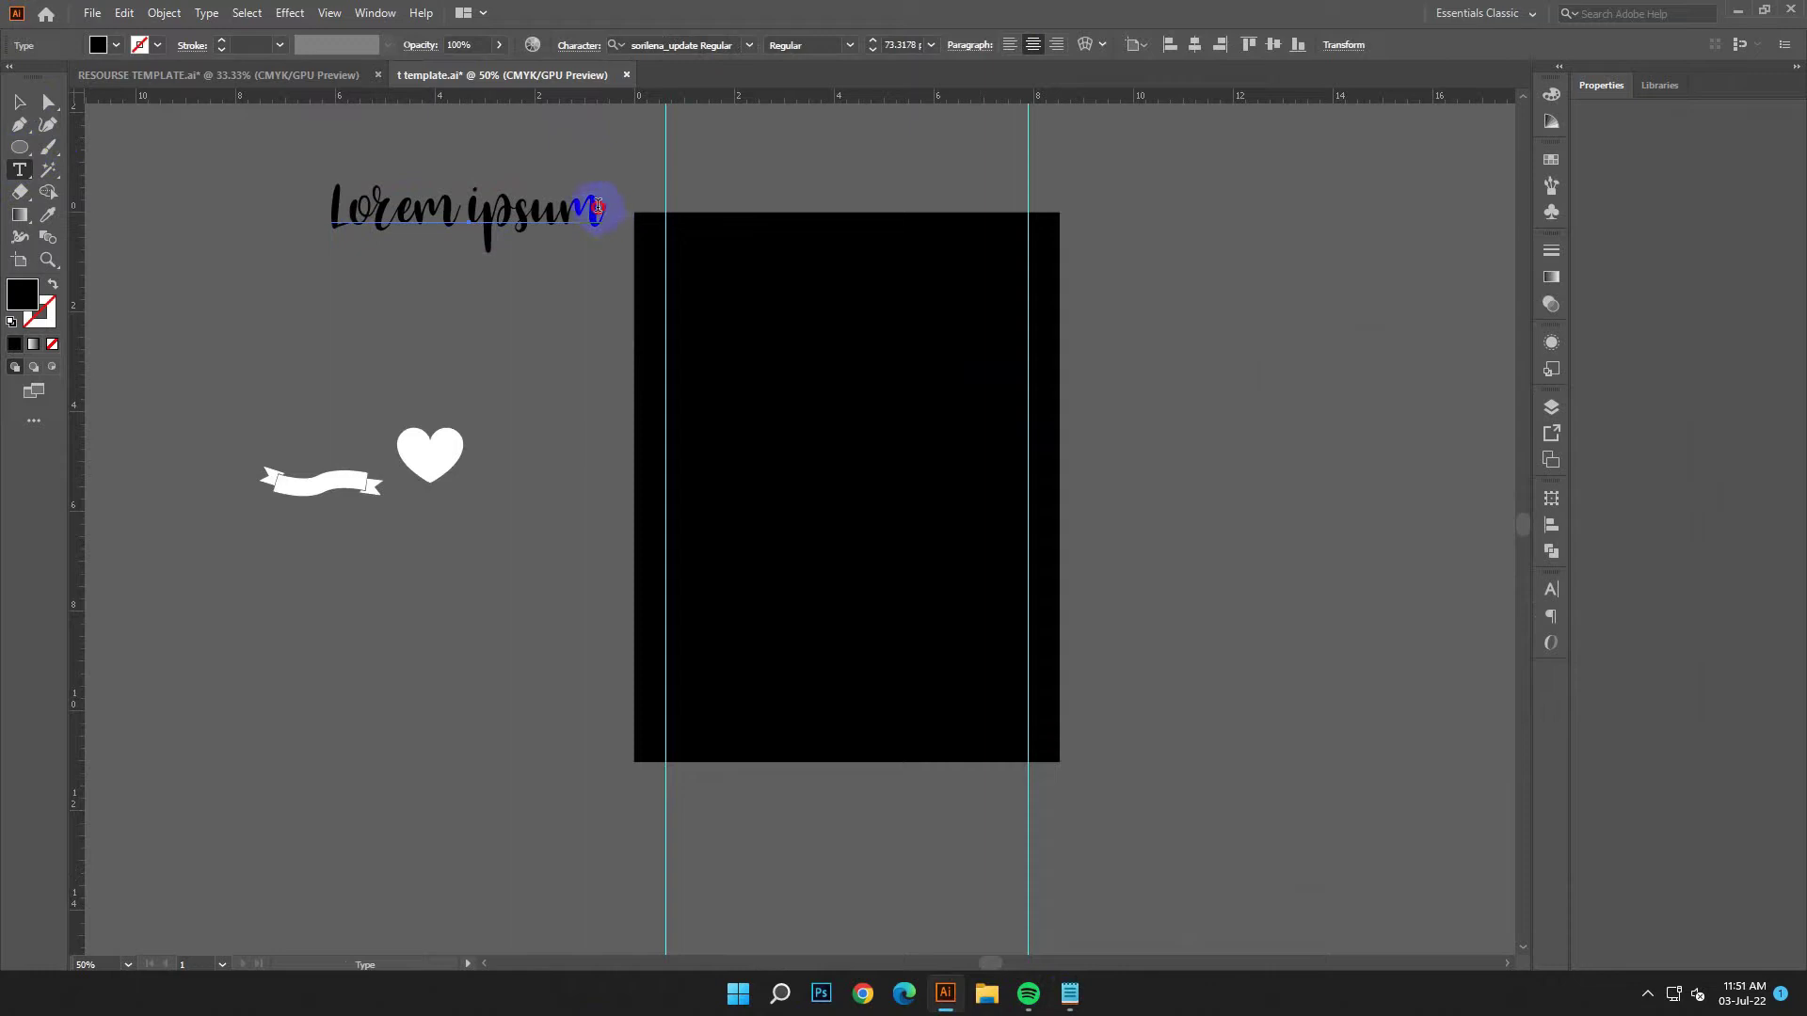
Replace the Lorem ipsum placeholder with the copied word Trust and place a duplicate enlarged to about 144 pt beside the artboard.
click(124, 13)
click(137, 122)
click(20, 107)
drag(465, 211, 1346, 523)
Fill the enlarged Trust text with white.
click(29, 293)
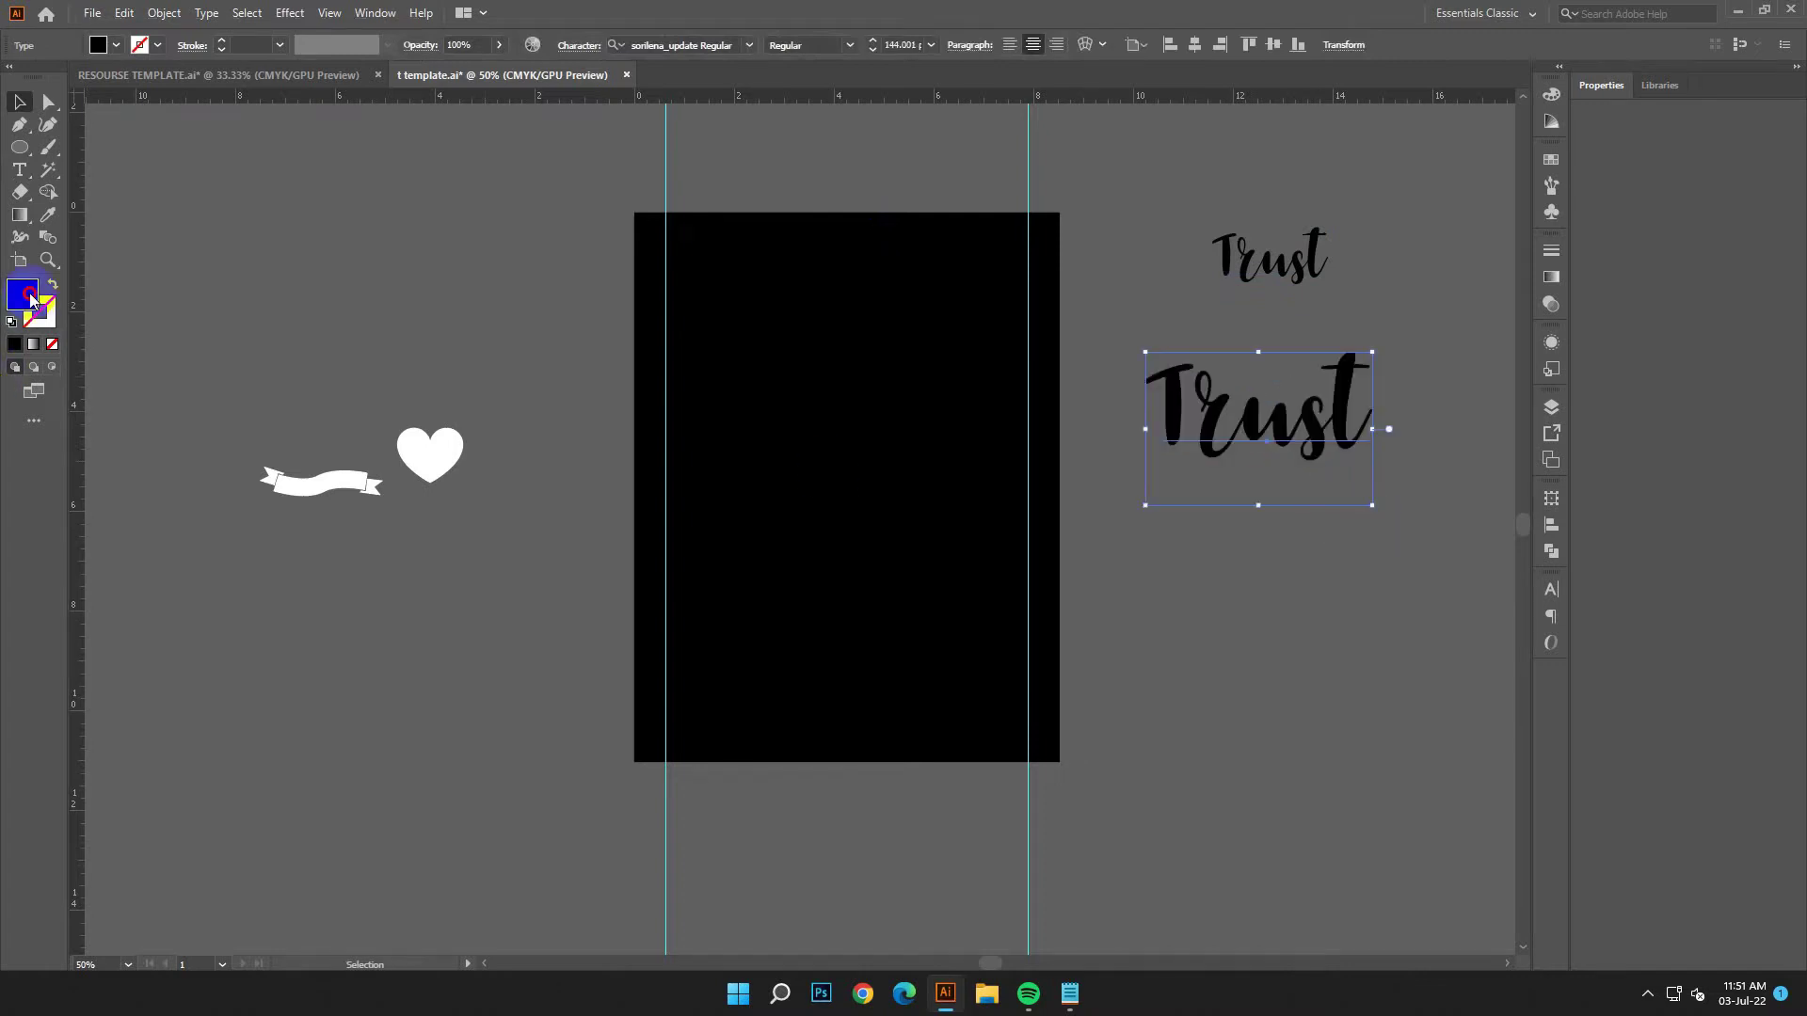
double_click(29, 295)
drag(331, 389, 269, 374)
click(722, 393)
click(1283, 568)
Move the white Trust text onto the upper part of the black background and align it to the horizontal center.
drag(1263, 428, 866, 425)
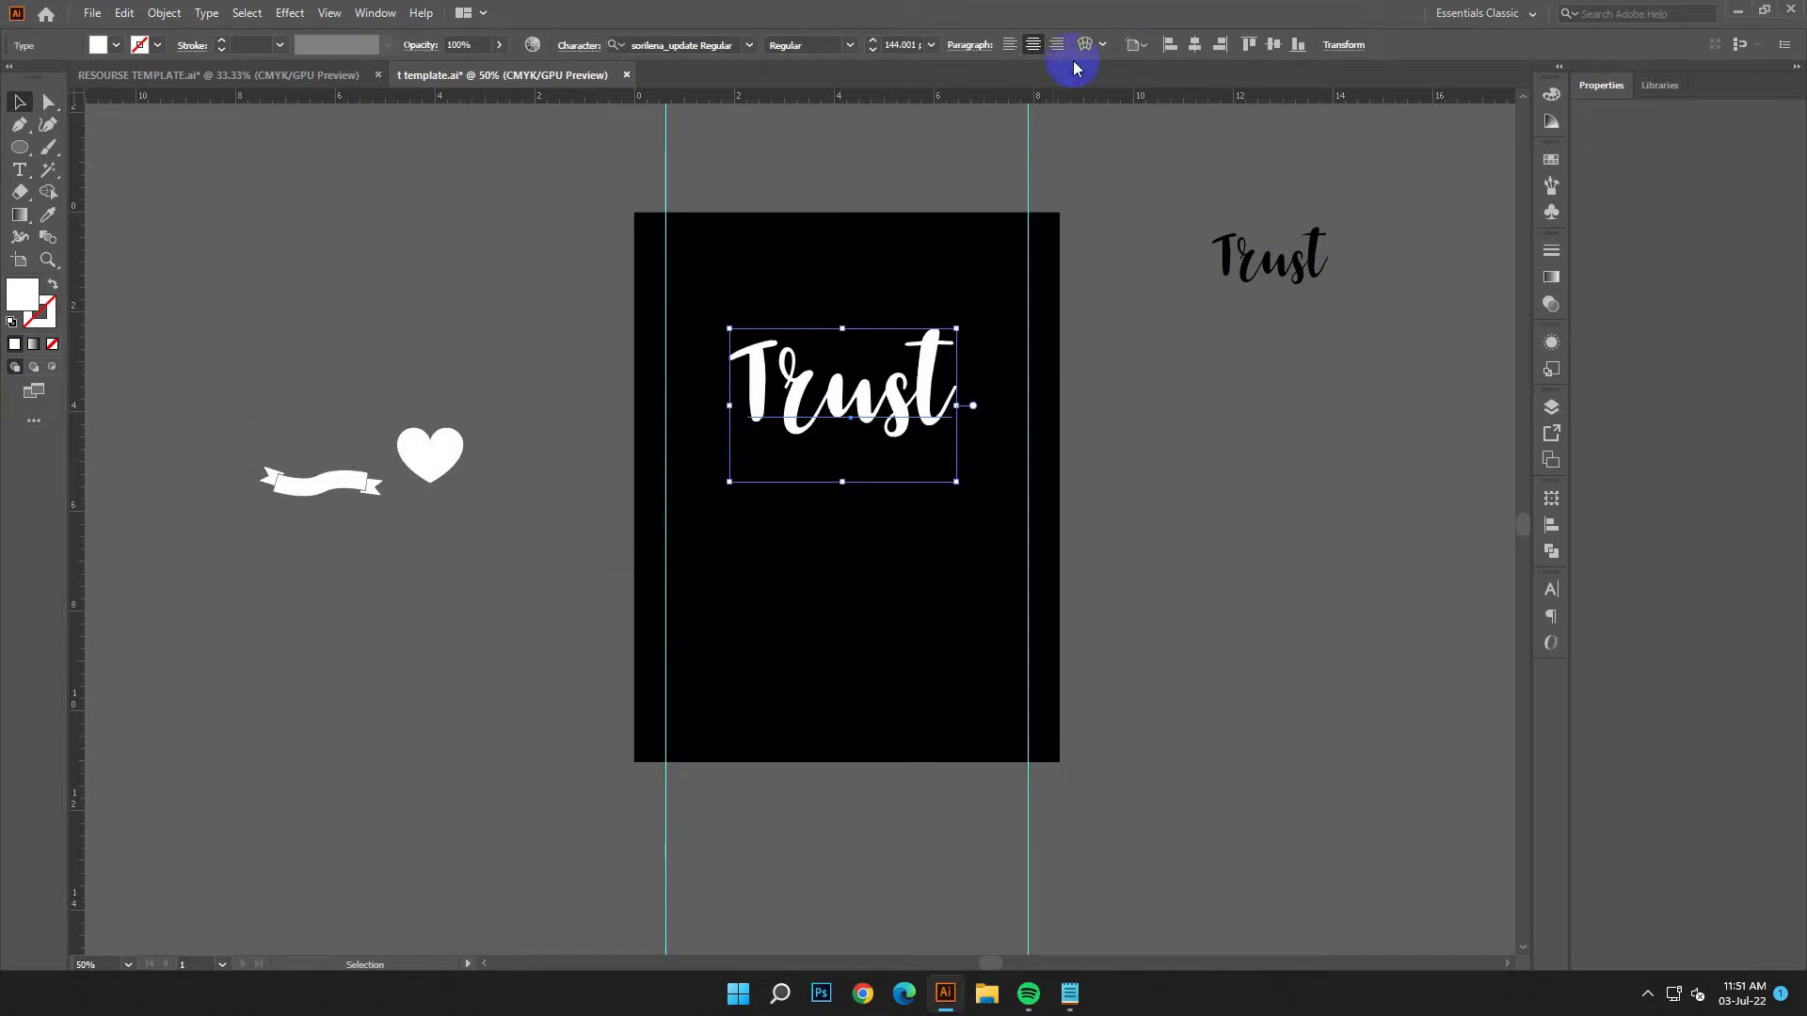
click(1194, 44)
click(1246, 561)
Duplicate the small black Trust text below itself, and copy the line "in the" from the Notepad document.
scroll(1207, 586, down, 1)
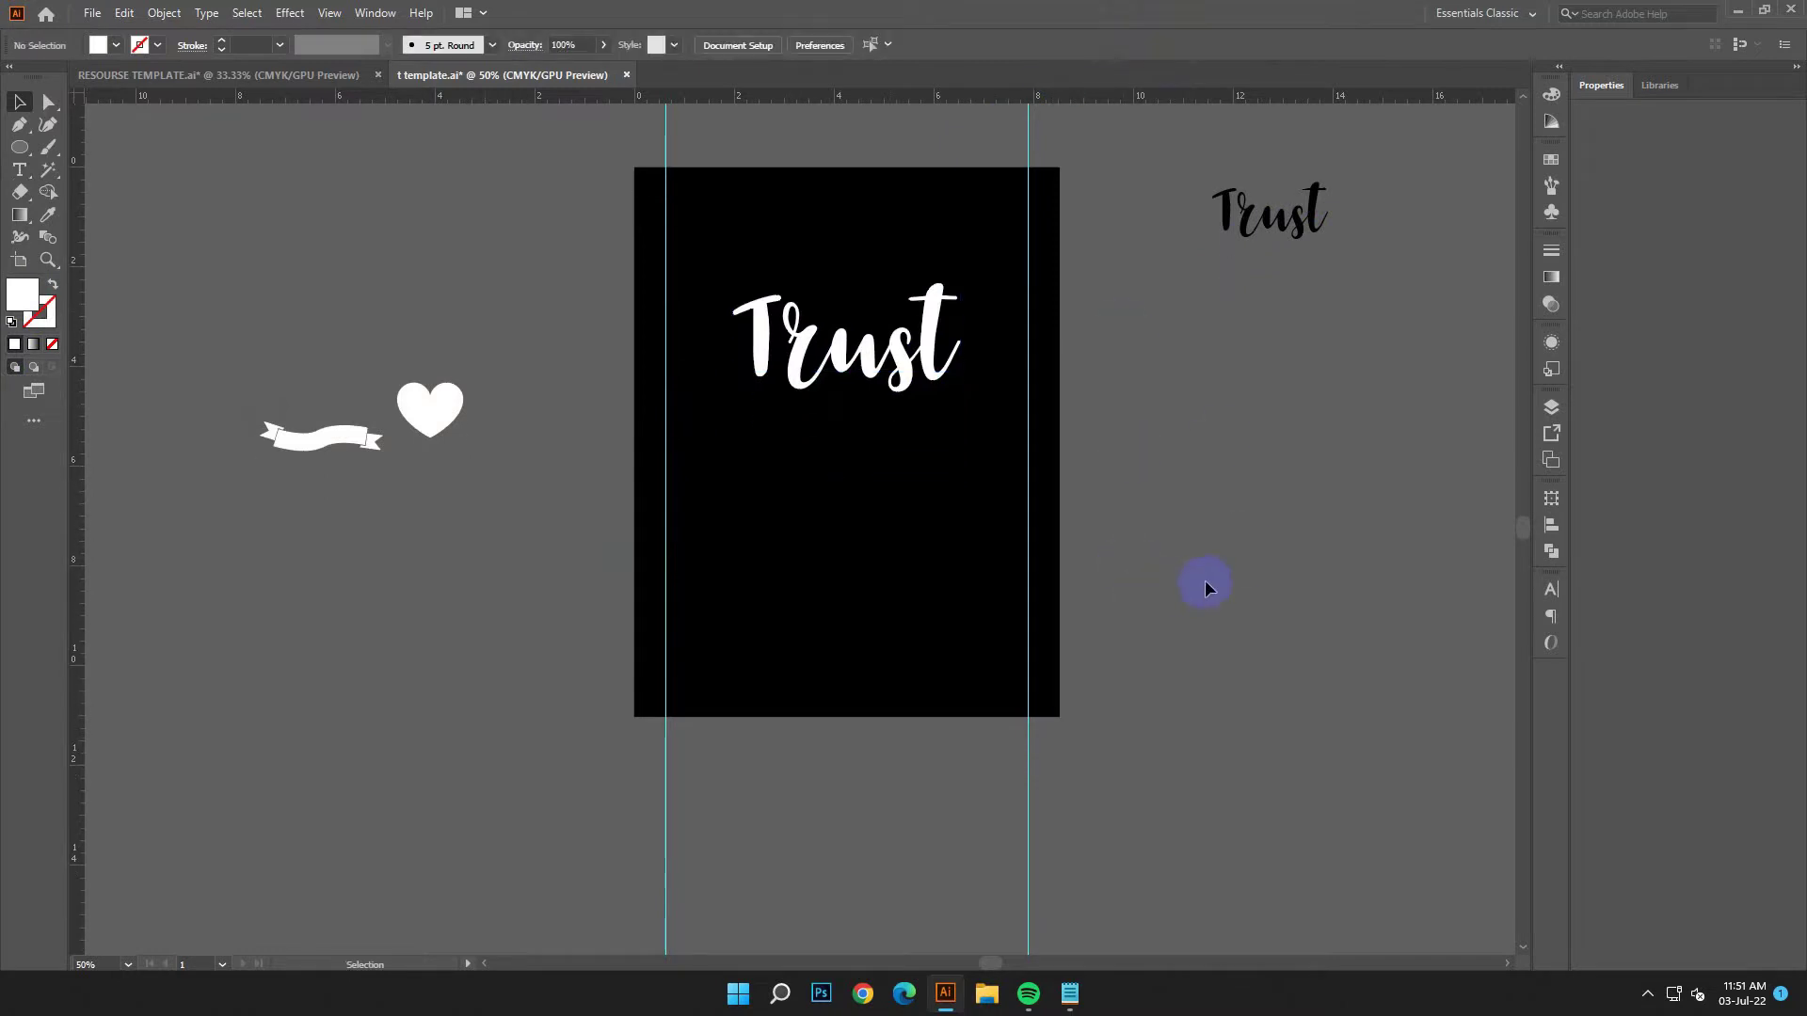
drag(1308, 233, 1282, 388)
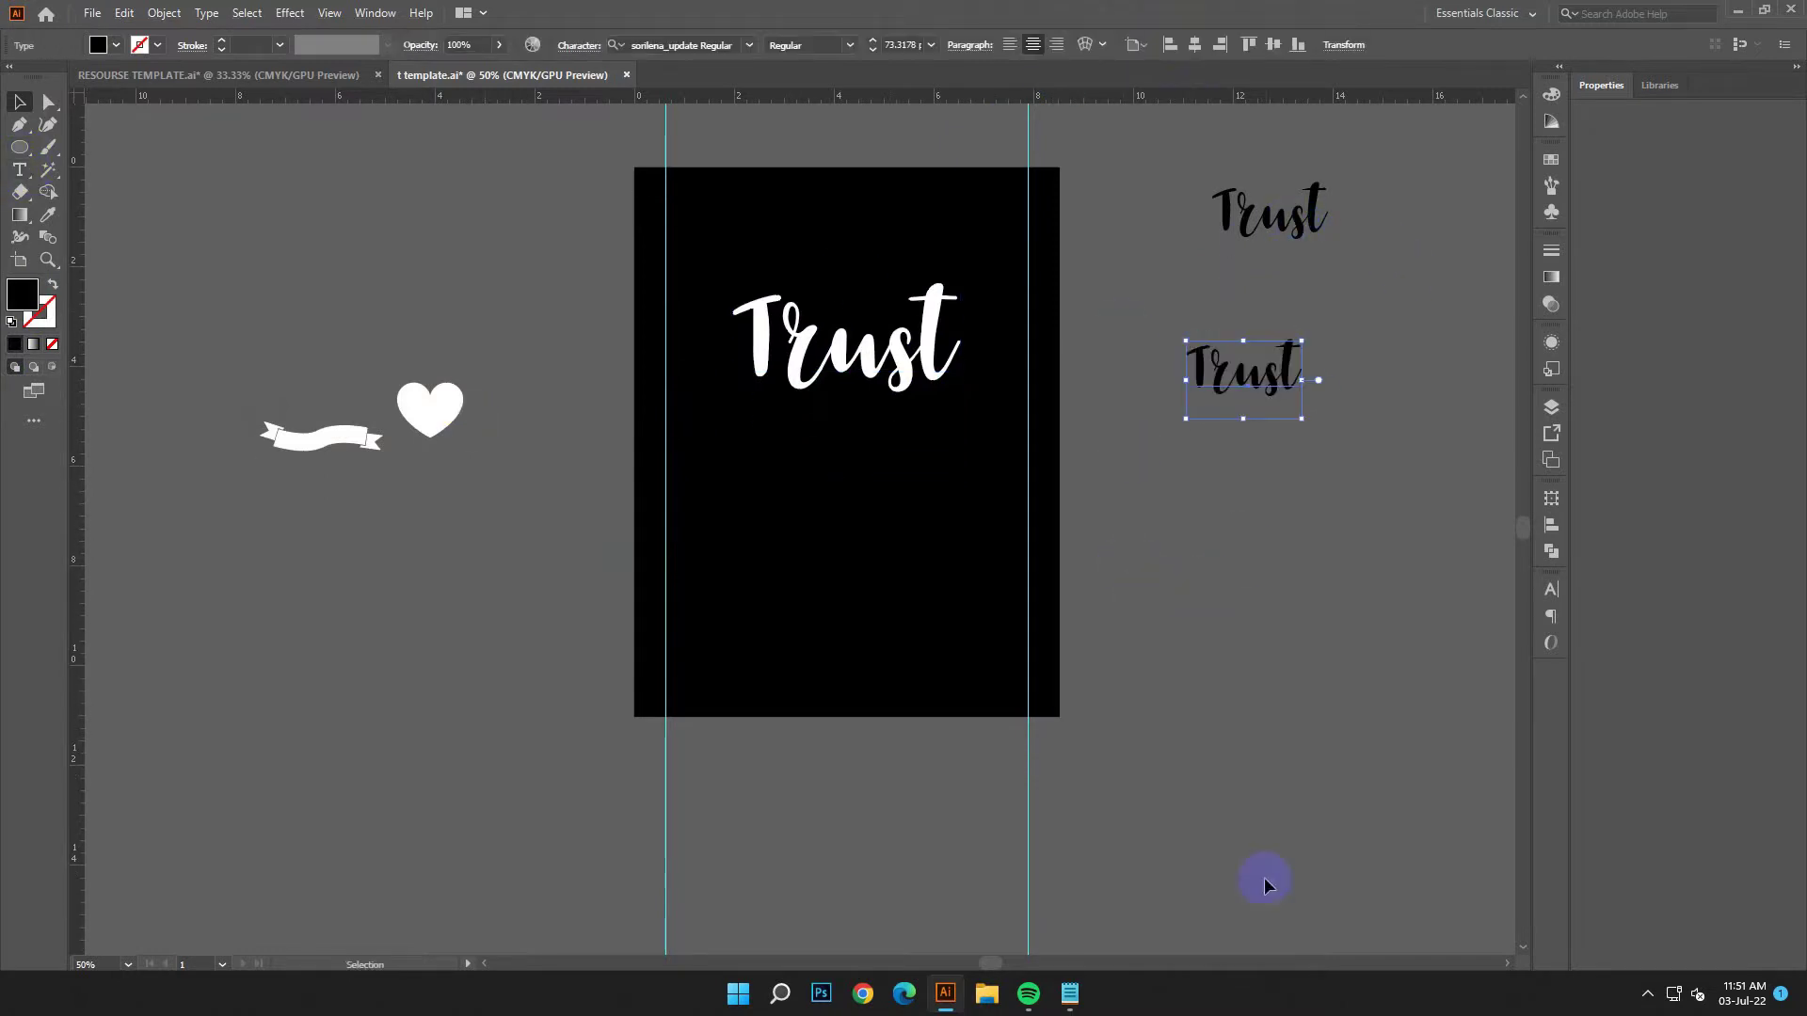
click(1073, 994)
drag(1371, 456, 1299, 454)
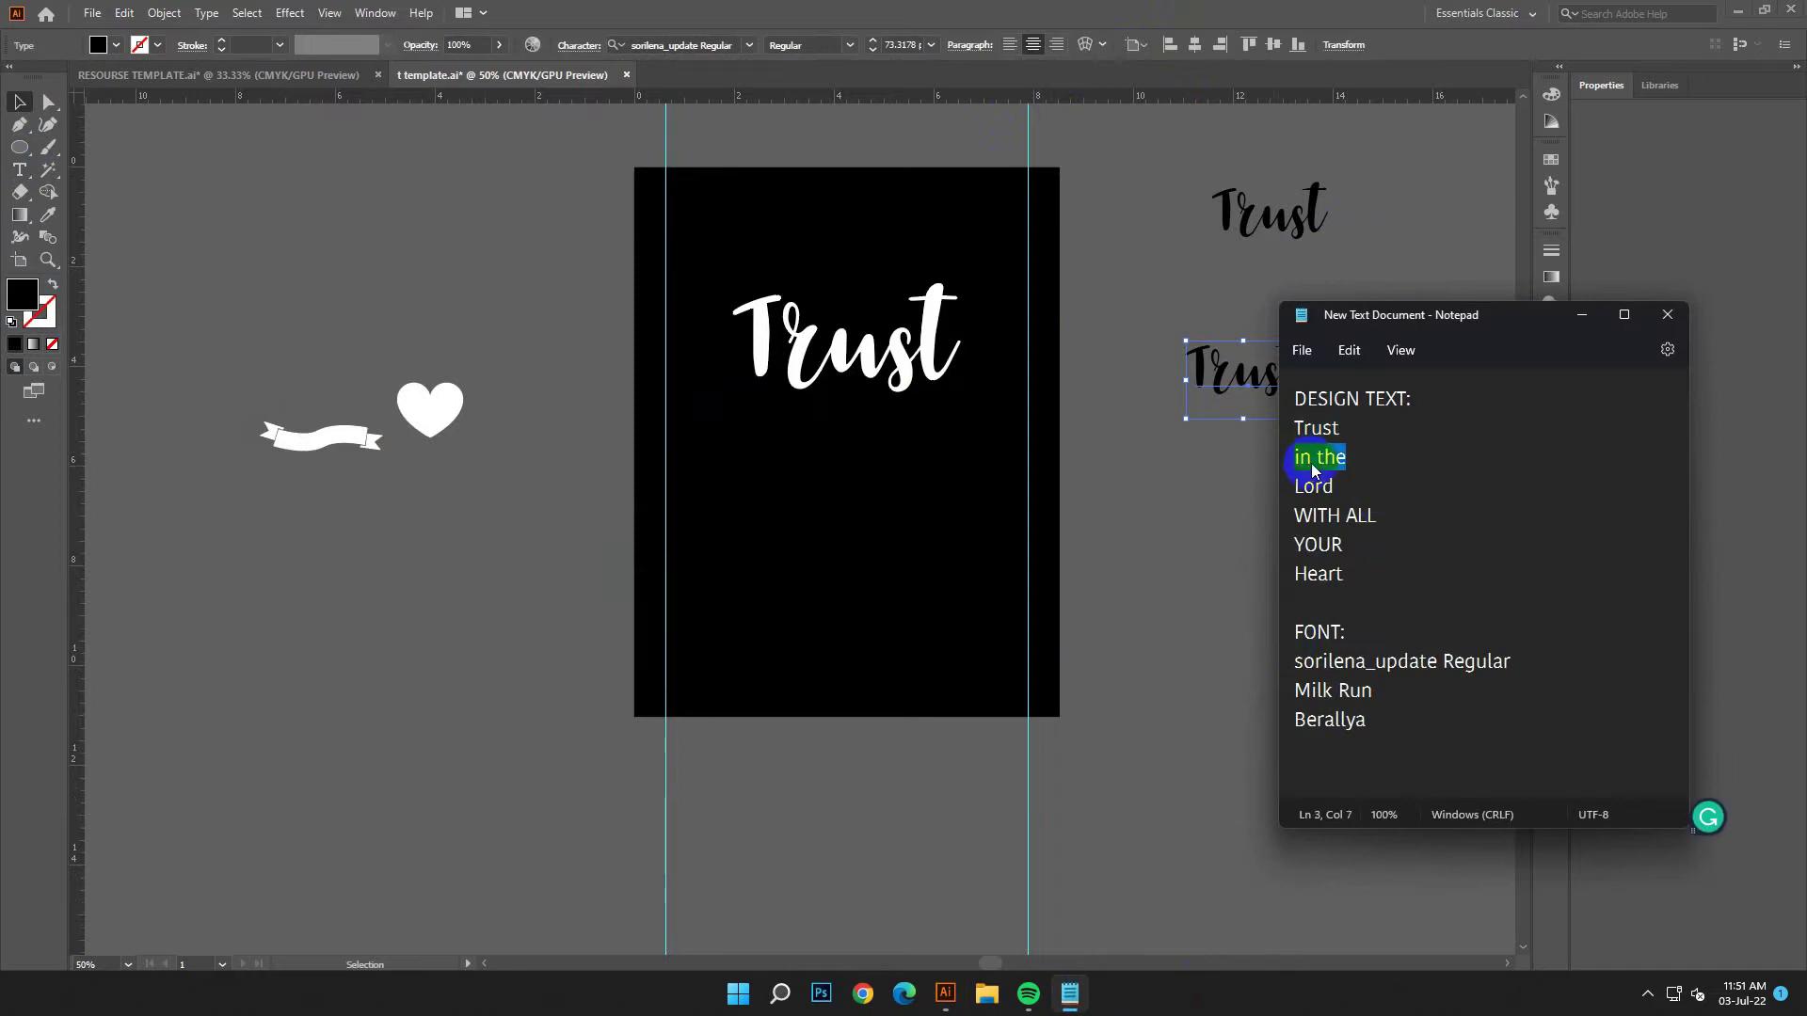
right_click(1315, 463)
click(1366, 563)
click(1581, 315)
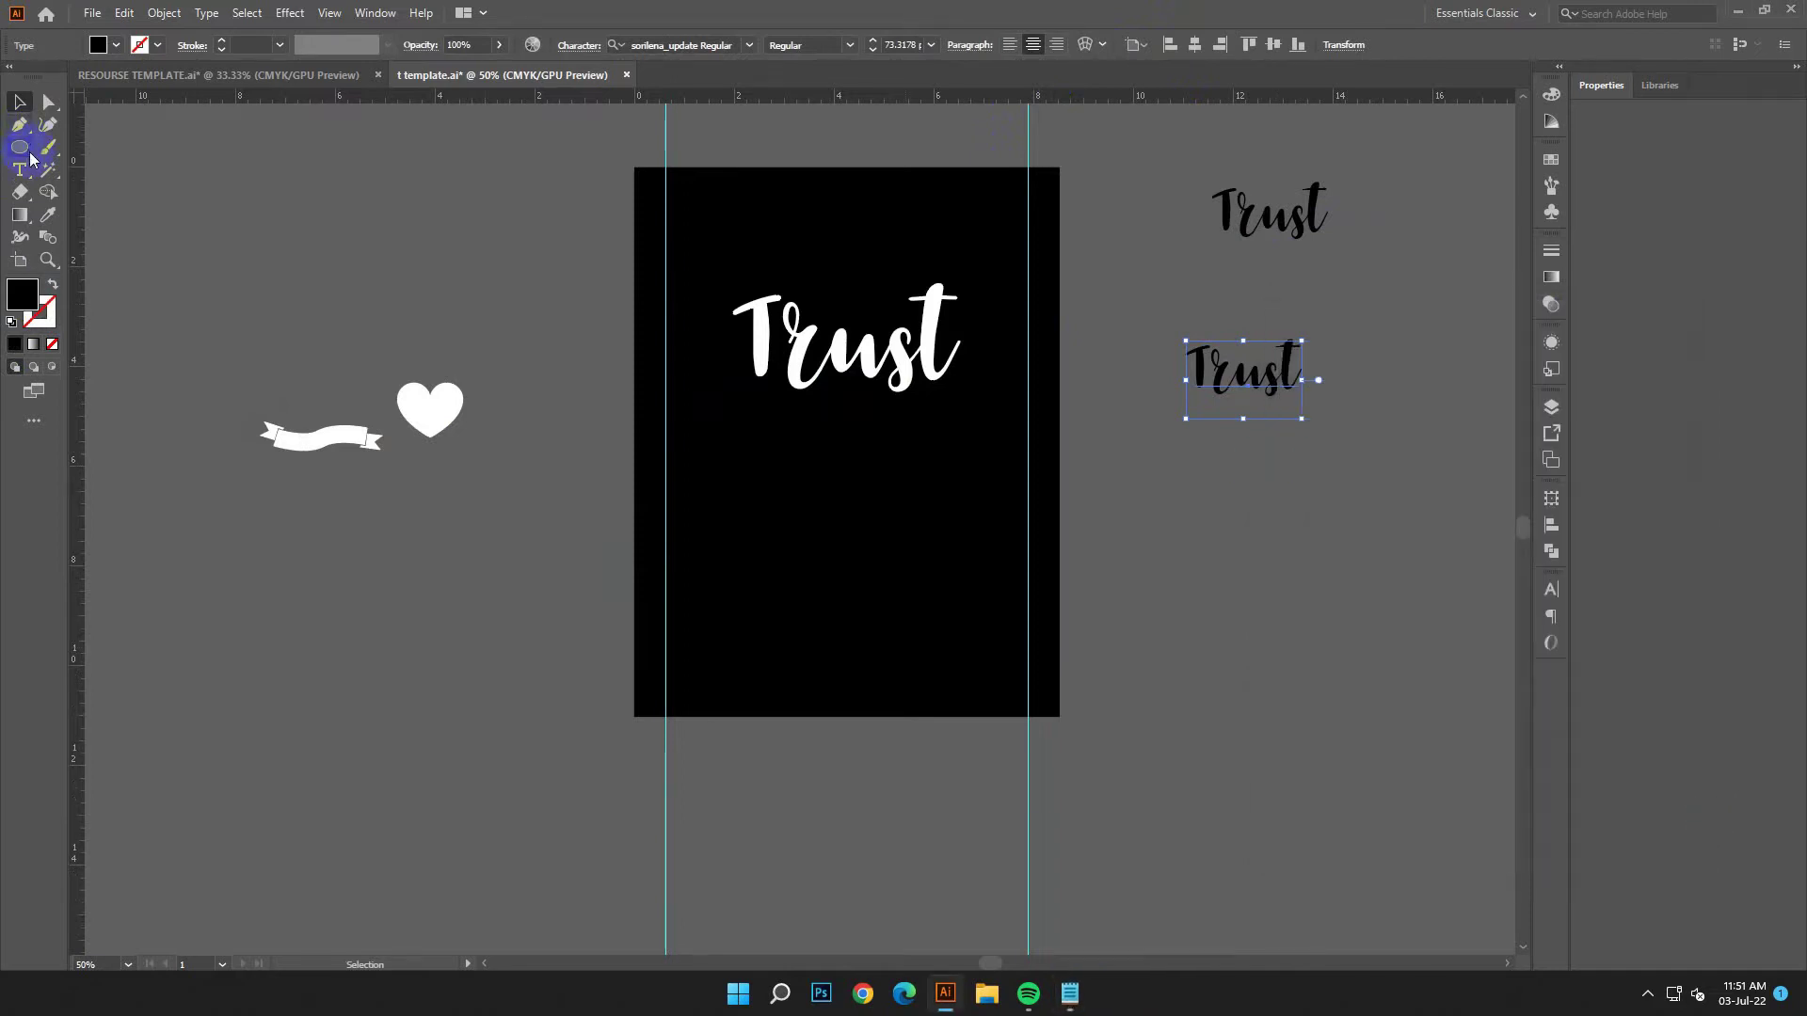
Replace the duplicated text with the copied words "in the" and fill it with white.
drag(1297, 364, 1188, 369)
click(124, 13)
click(141, 125)
click(23, 103)
double_click(25, 299)
click(747, 393)
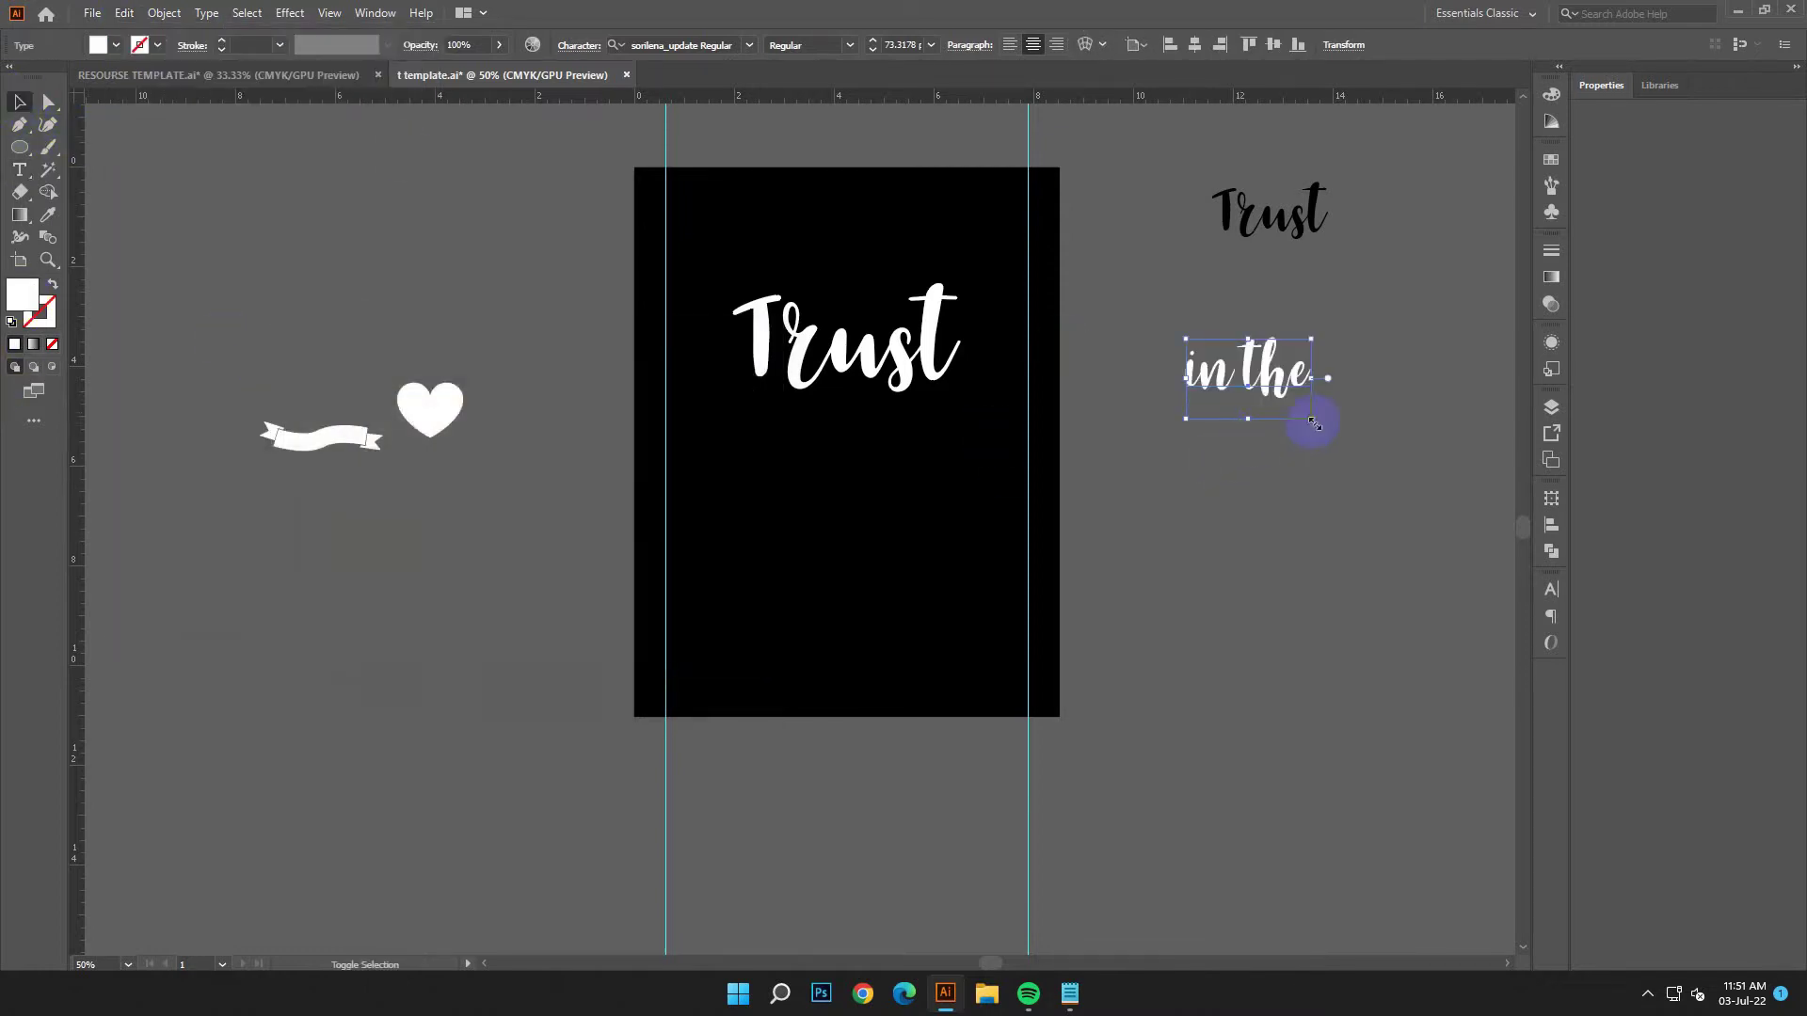
Place the "in the" text beneath Trust on the black background, scaled down to about 39.9 pt.
drag(1316, 425, 879, 417)
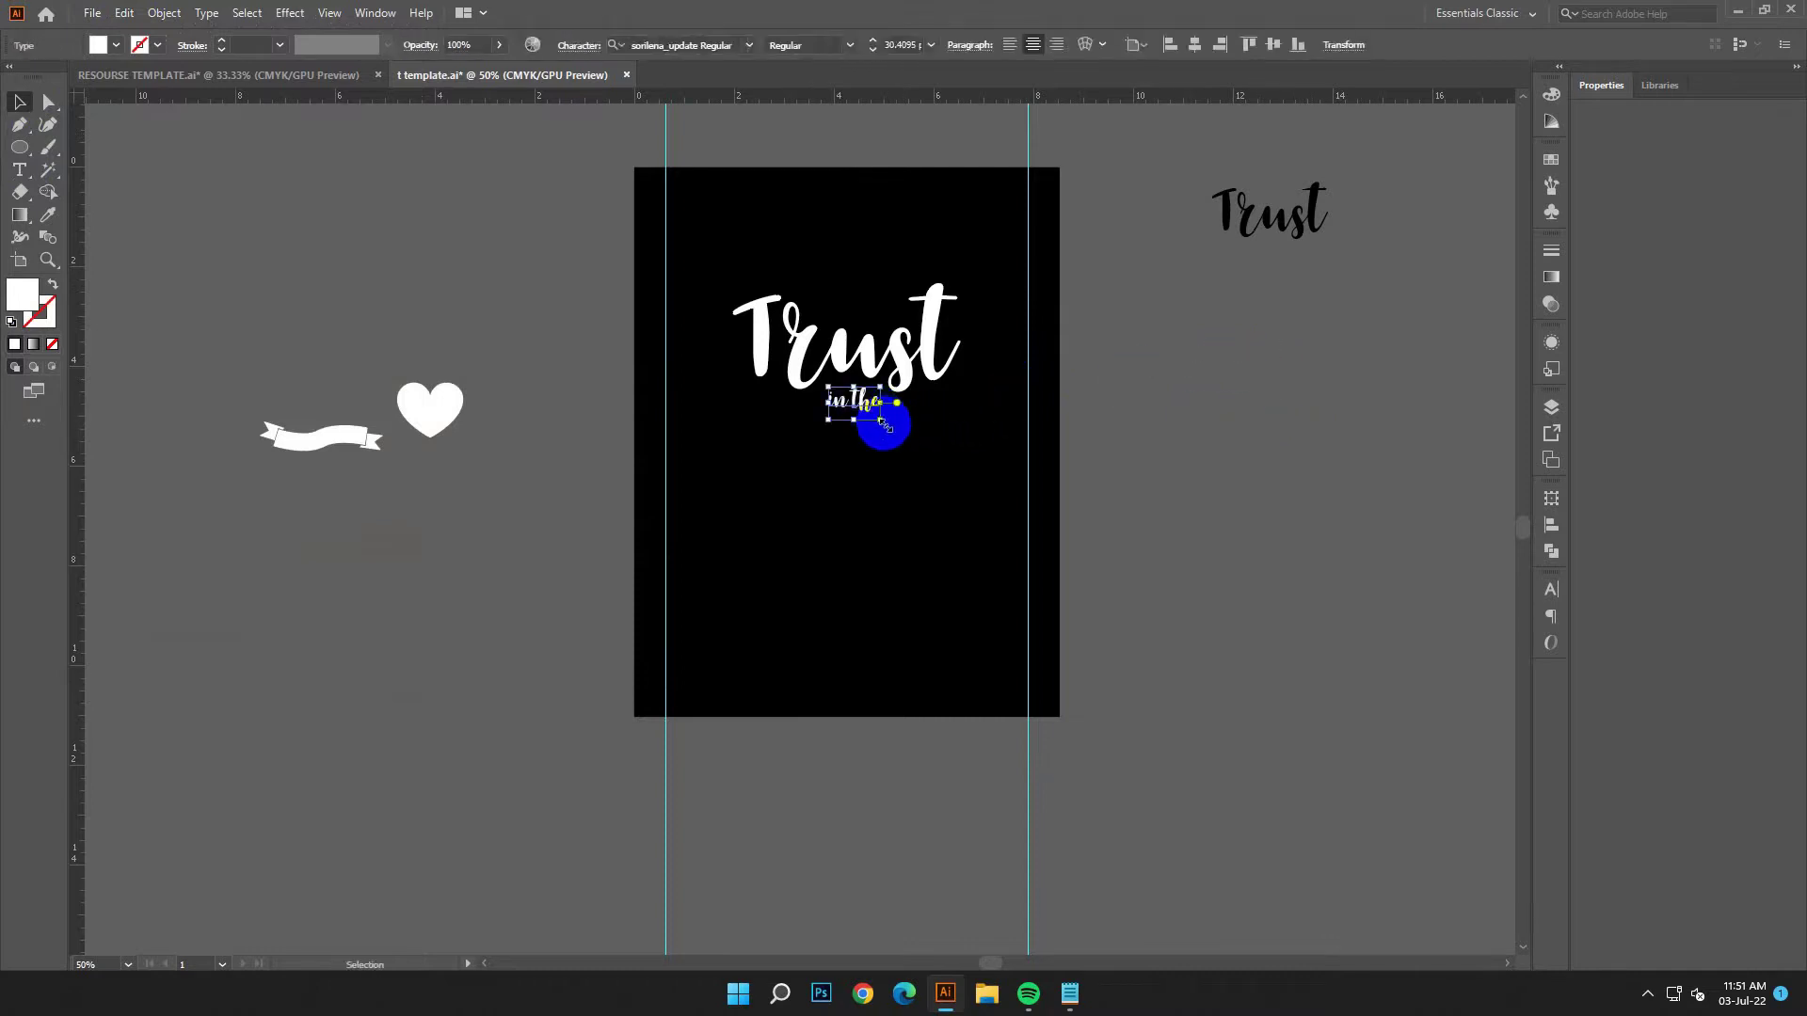
click(1092, 456)
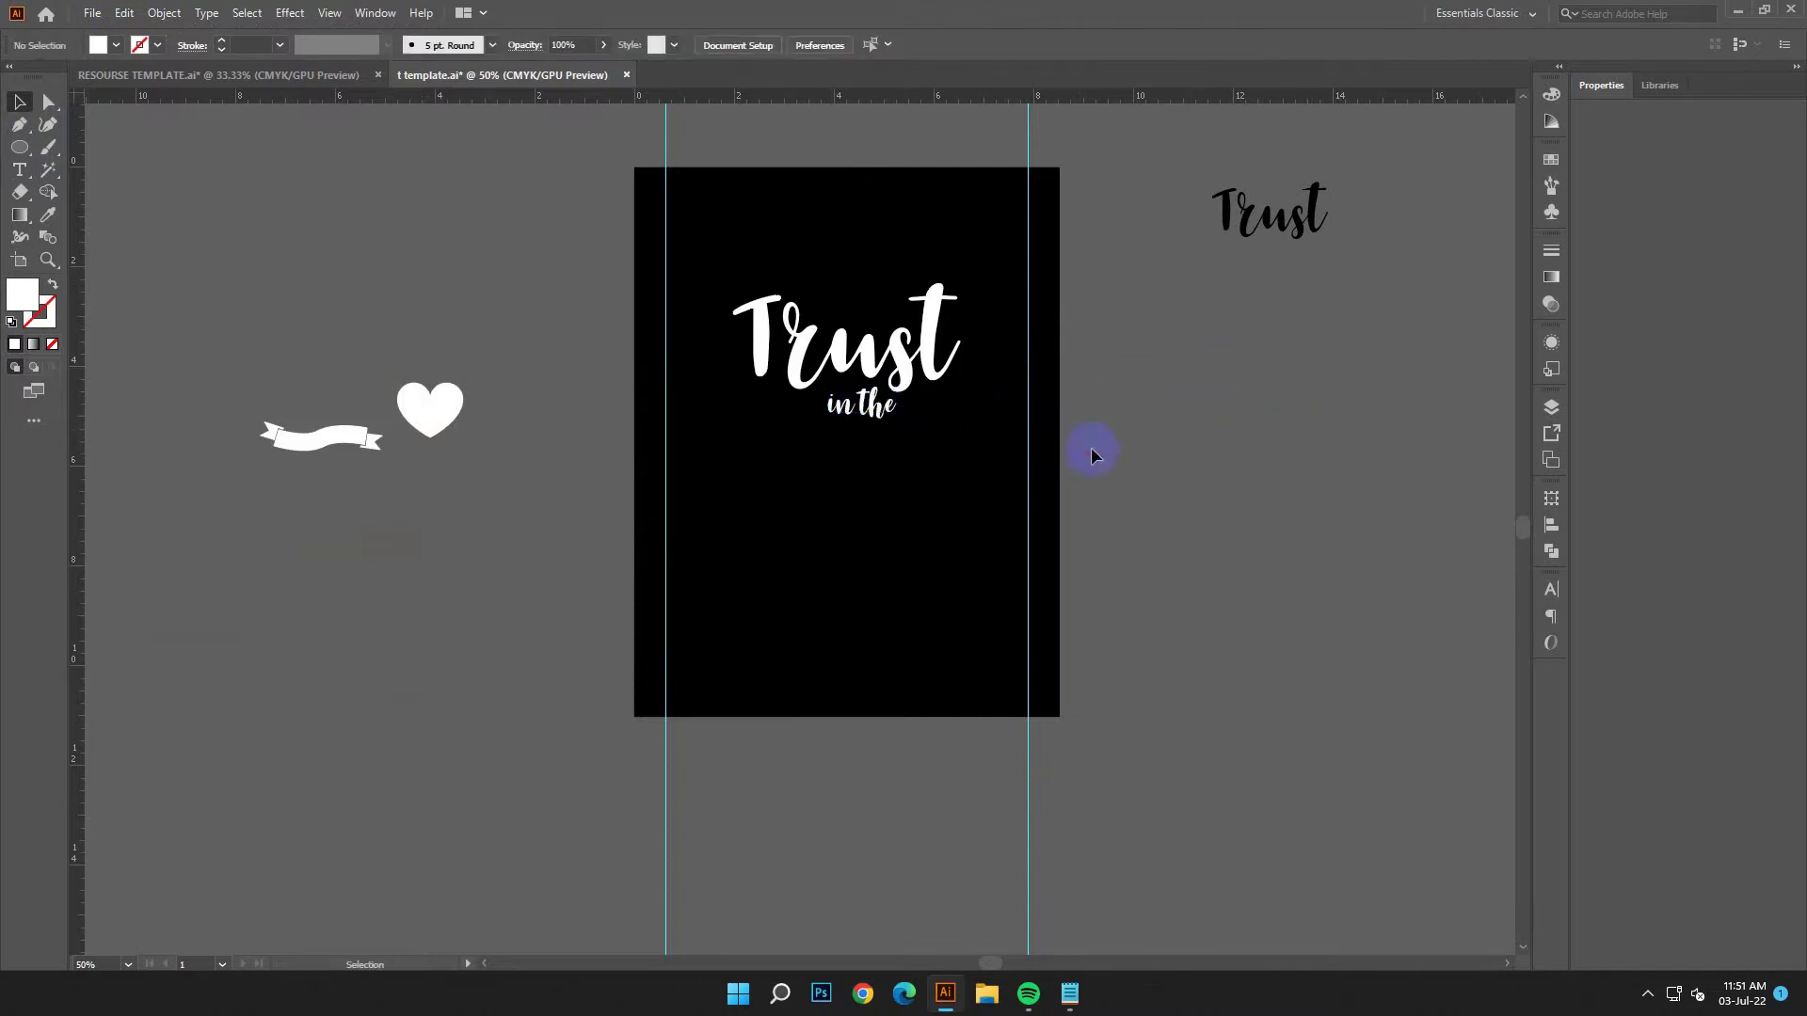
click(894, 418)
click(124, 14)
click(158, 38)
click(1082, 495)
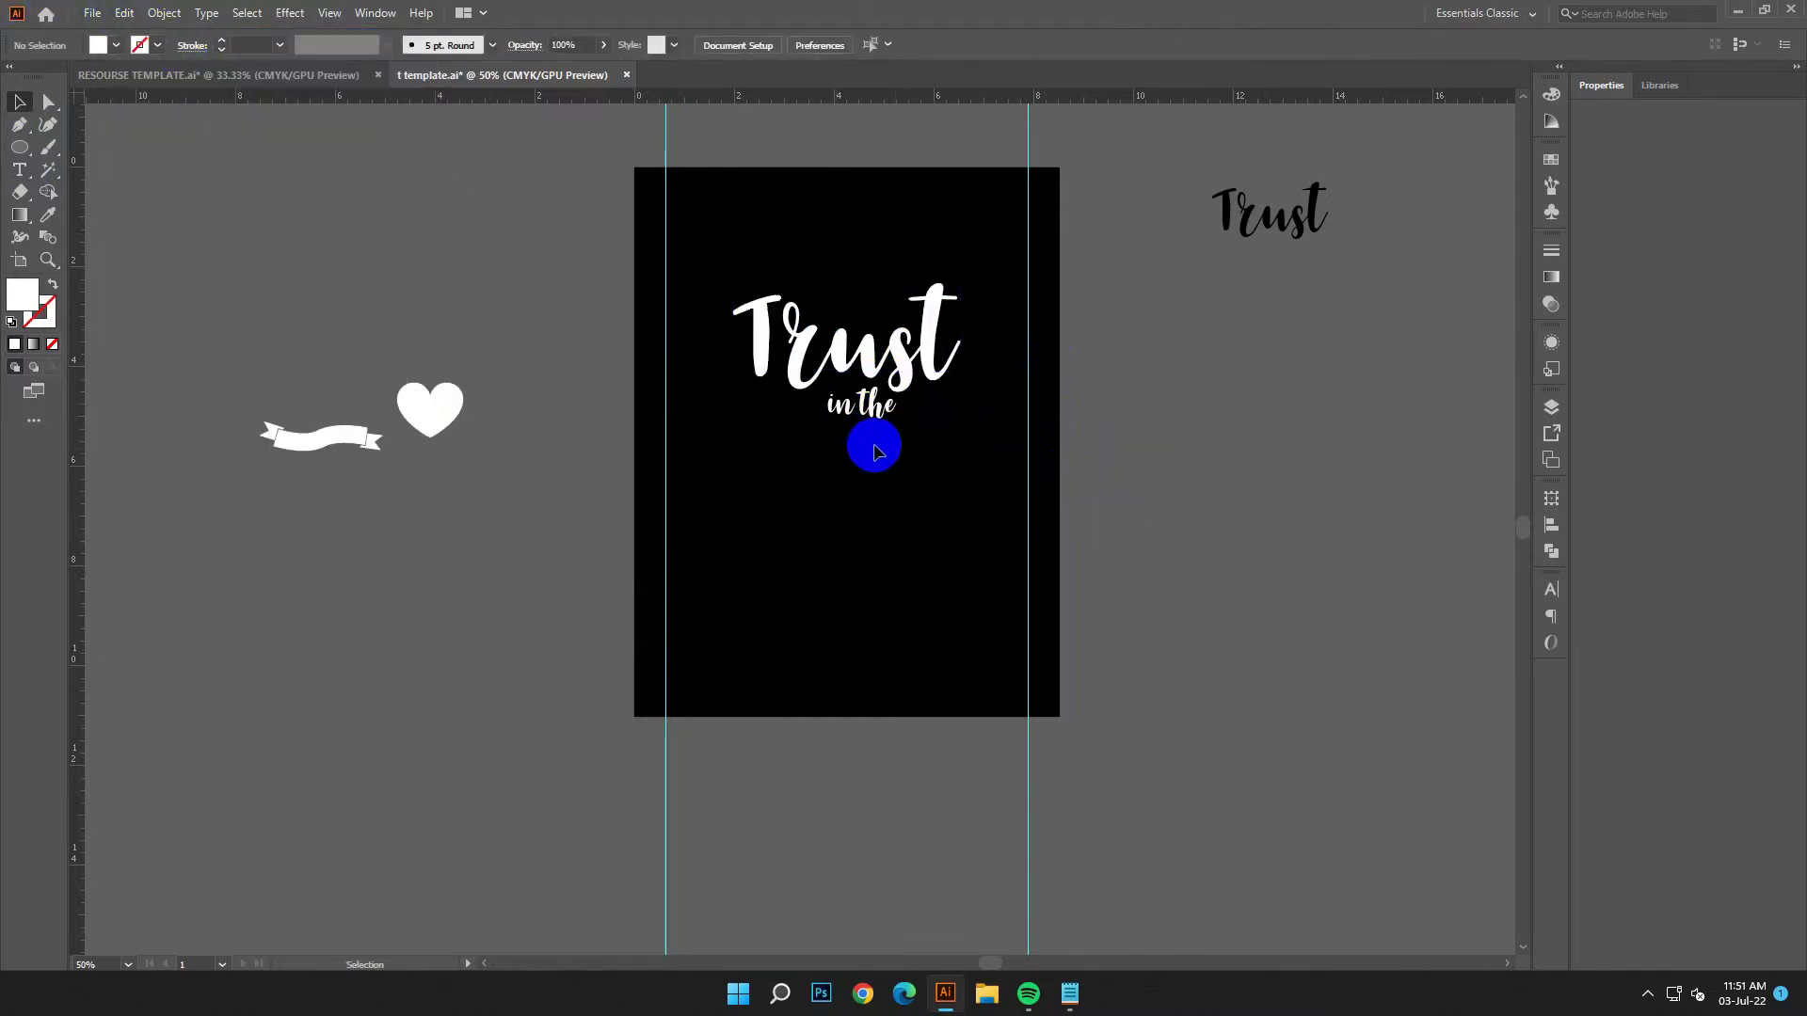
Nudge the large white Trust text slightly upward and lock it.
click(879, 348)
key(Up)
key(Up)
key(Up)
key(Up)
key(Up)
key(Up)
key(Up)
key(Up)
key(Up)
key(Up)
key(Up)
key(Up)
key(Up)
key(Up)
key(Up)
key(Up)
key(Up)
key(Up)
key(Up)
key(Up)
key(alt+Up)
key(alt+Up)
key(alt+Up)
key(alt+Up)
click(163, 13)
mouse_move(422, 164)
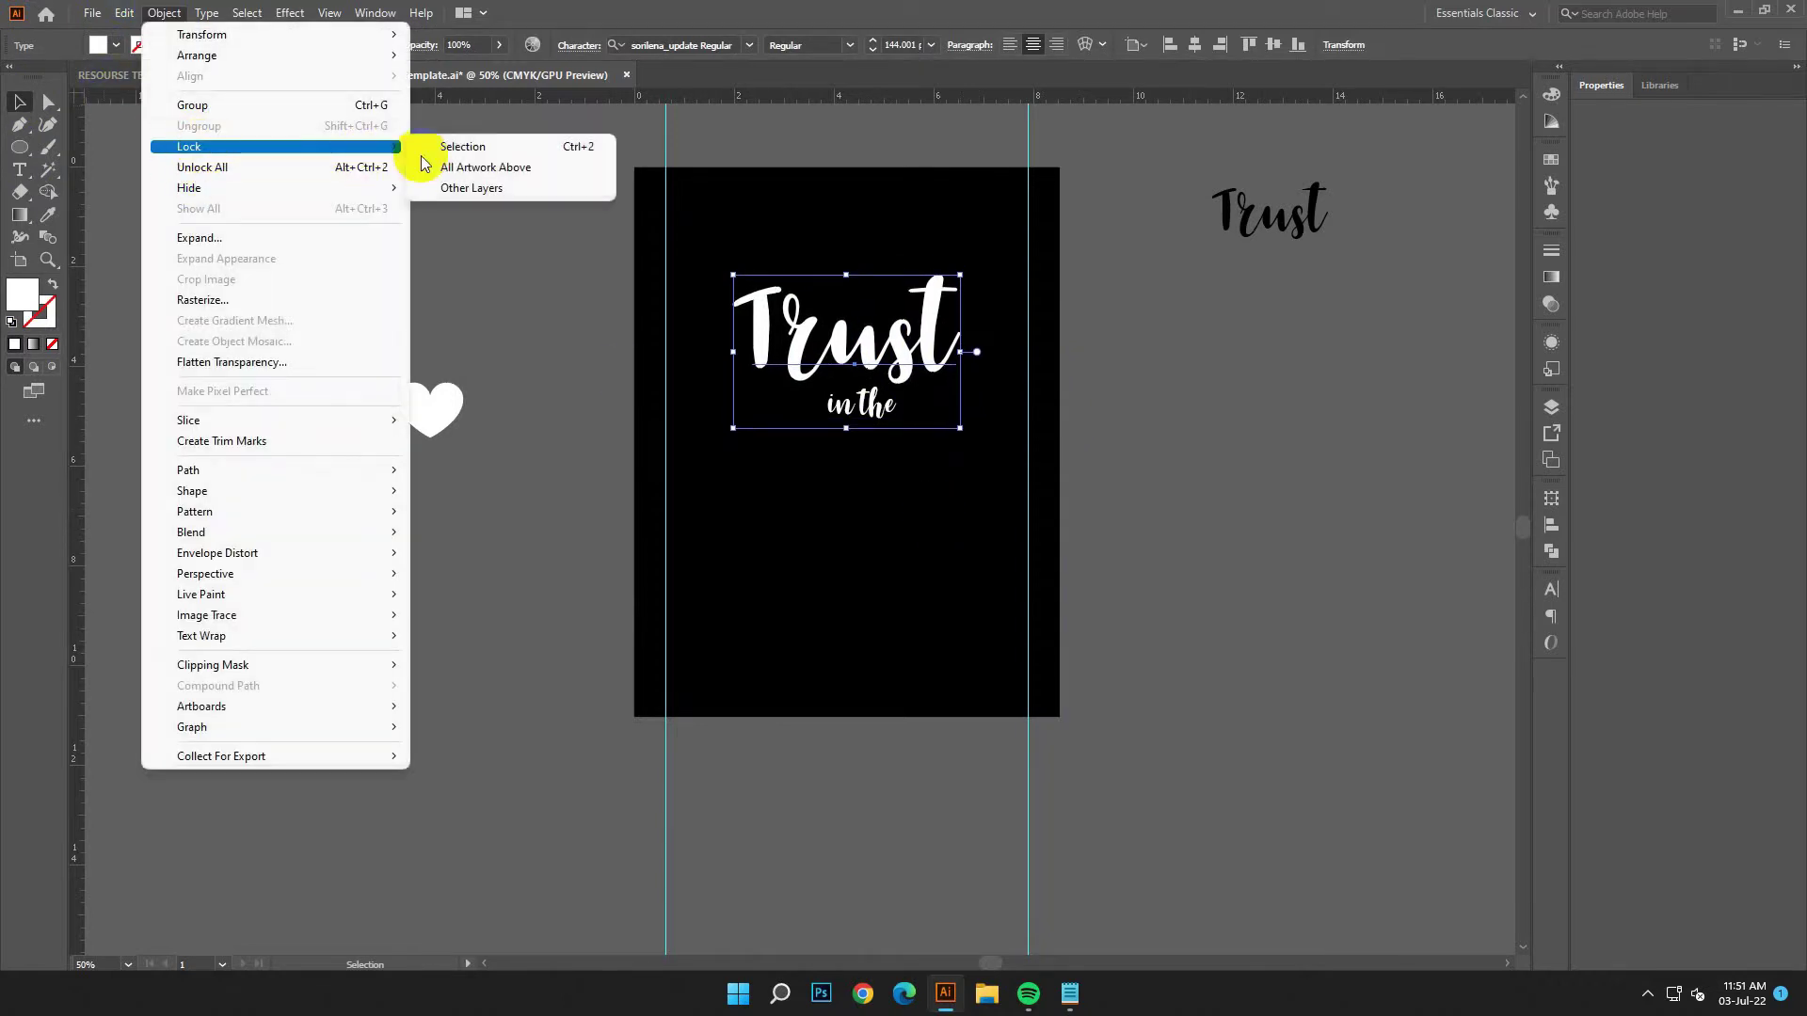
click(476, 147)
Nudge the "in the" text slightly up and left beneath Trust.
click(860, 406)
key(Up)
key(Up)
key(Up)
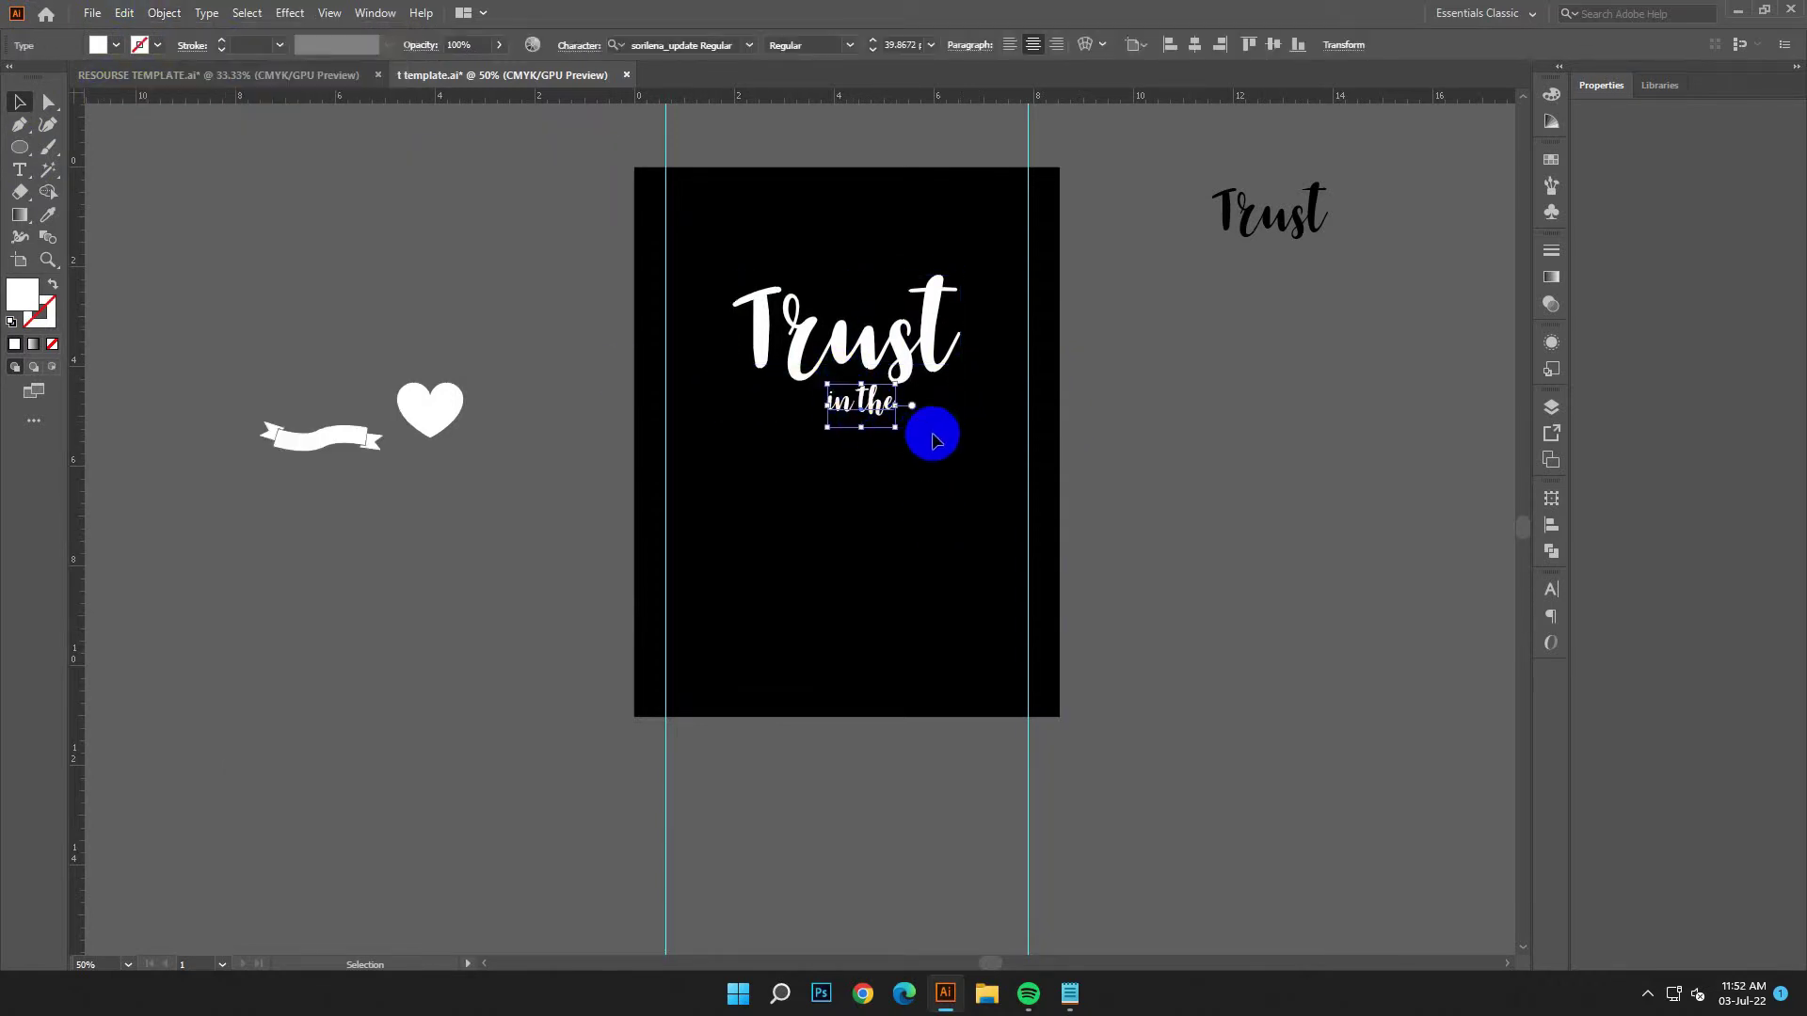
Unlock all objects and lock only the black background rectangle.
click(919, 312)
click(164, 13)
click(216, 167)
click(970, 222)
click(164, 13)
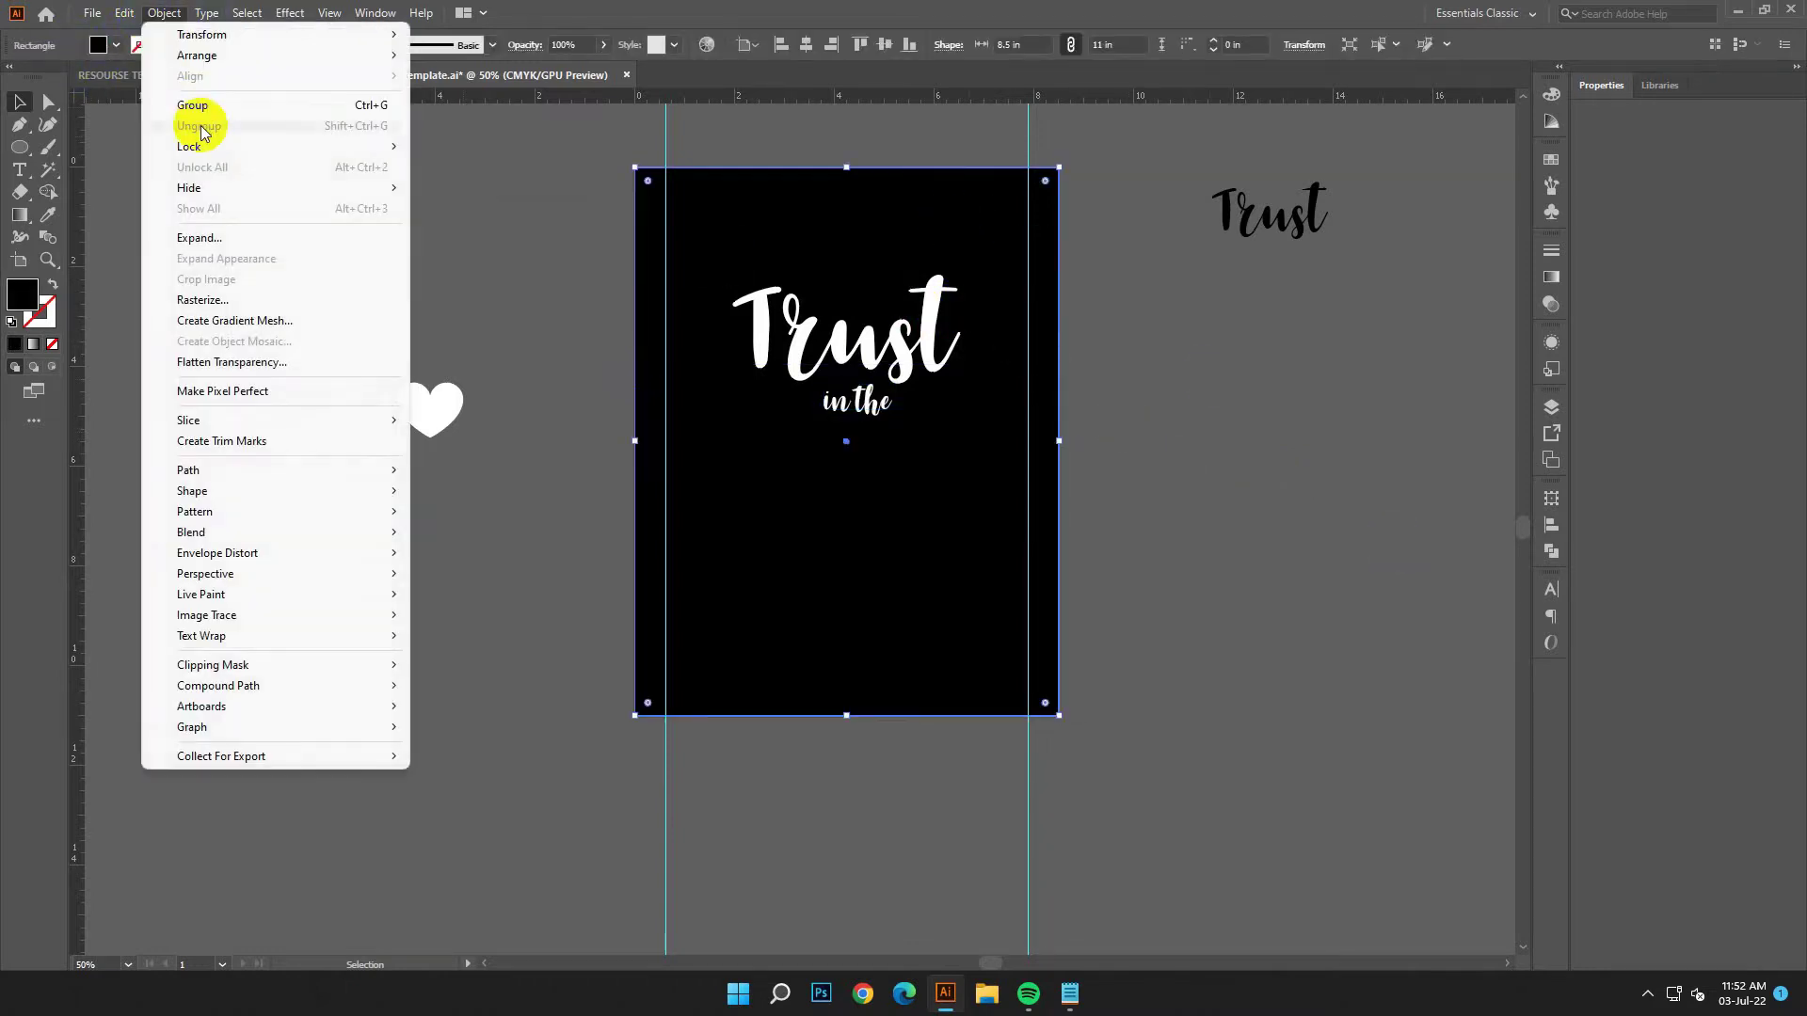
click(462, 148)
Convert the large white Trust text to outlines.
click(936, 306)
right_click(914, 316)
click(1006, 448)
click(1216, 480)
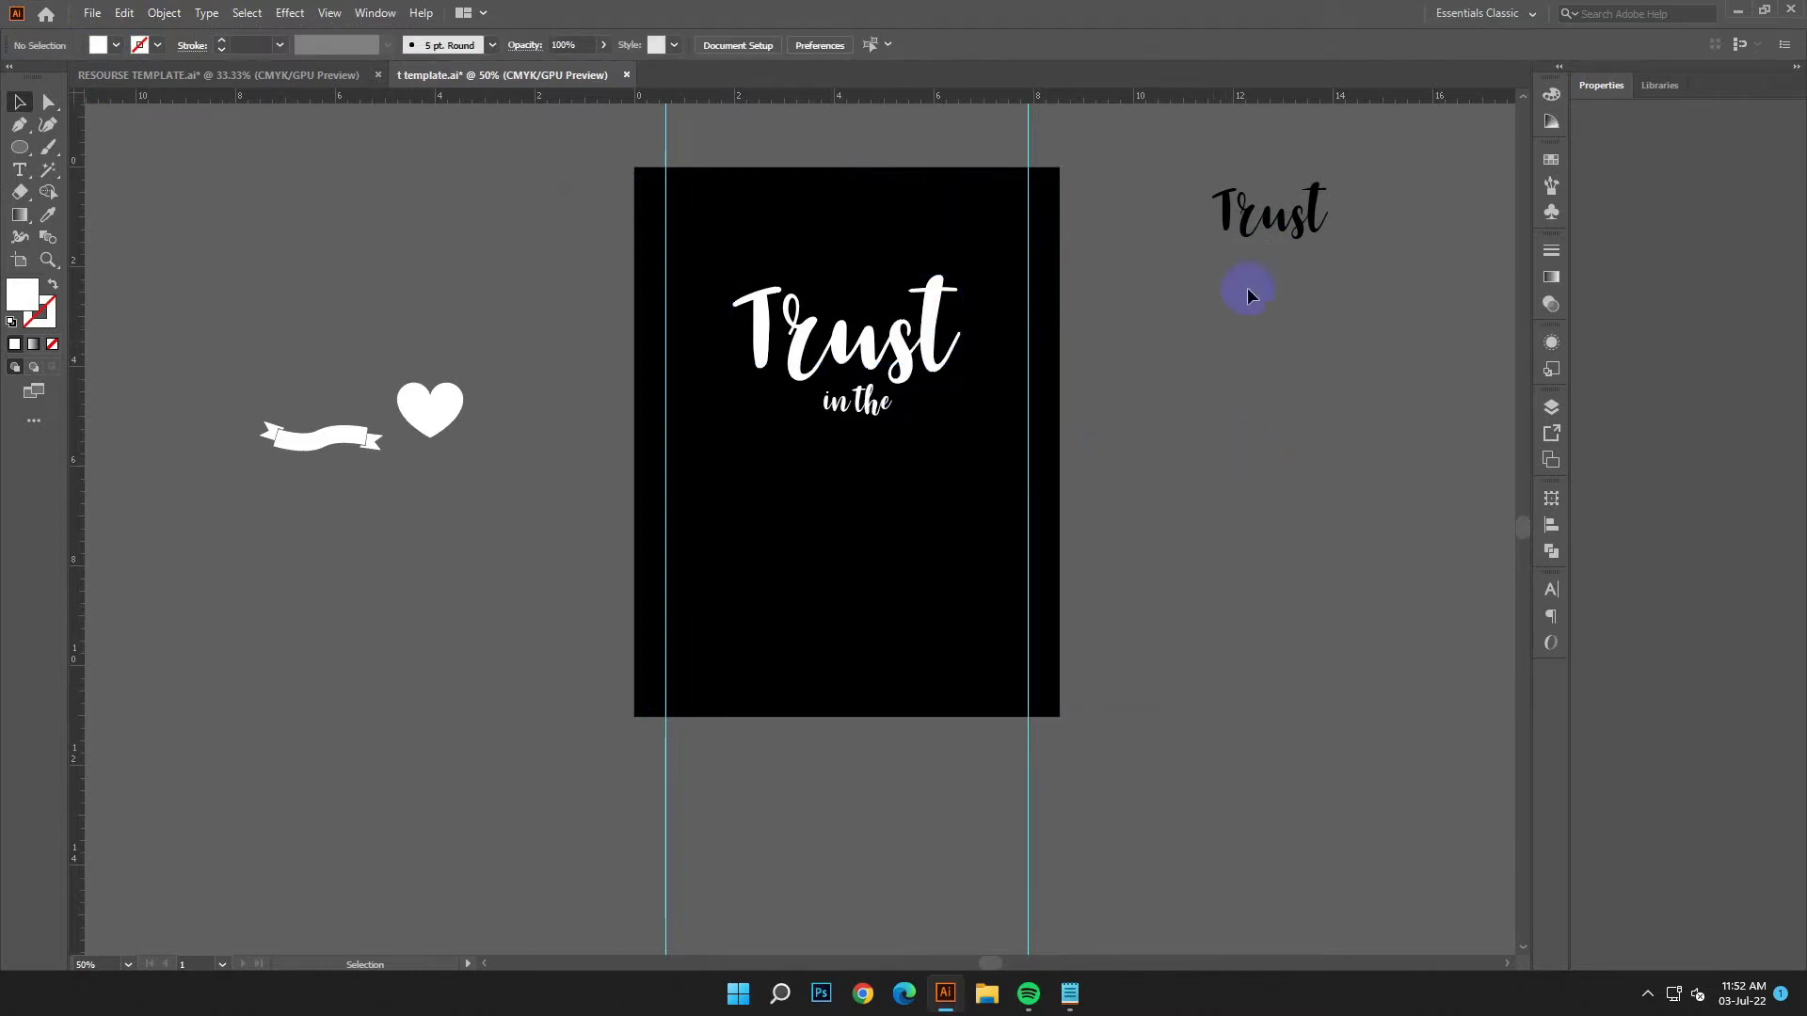
click(888, 412)
click(1179, 491)
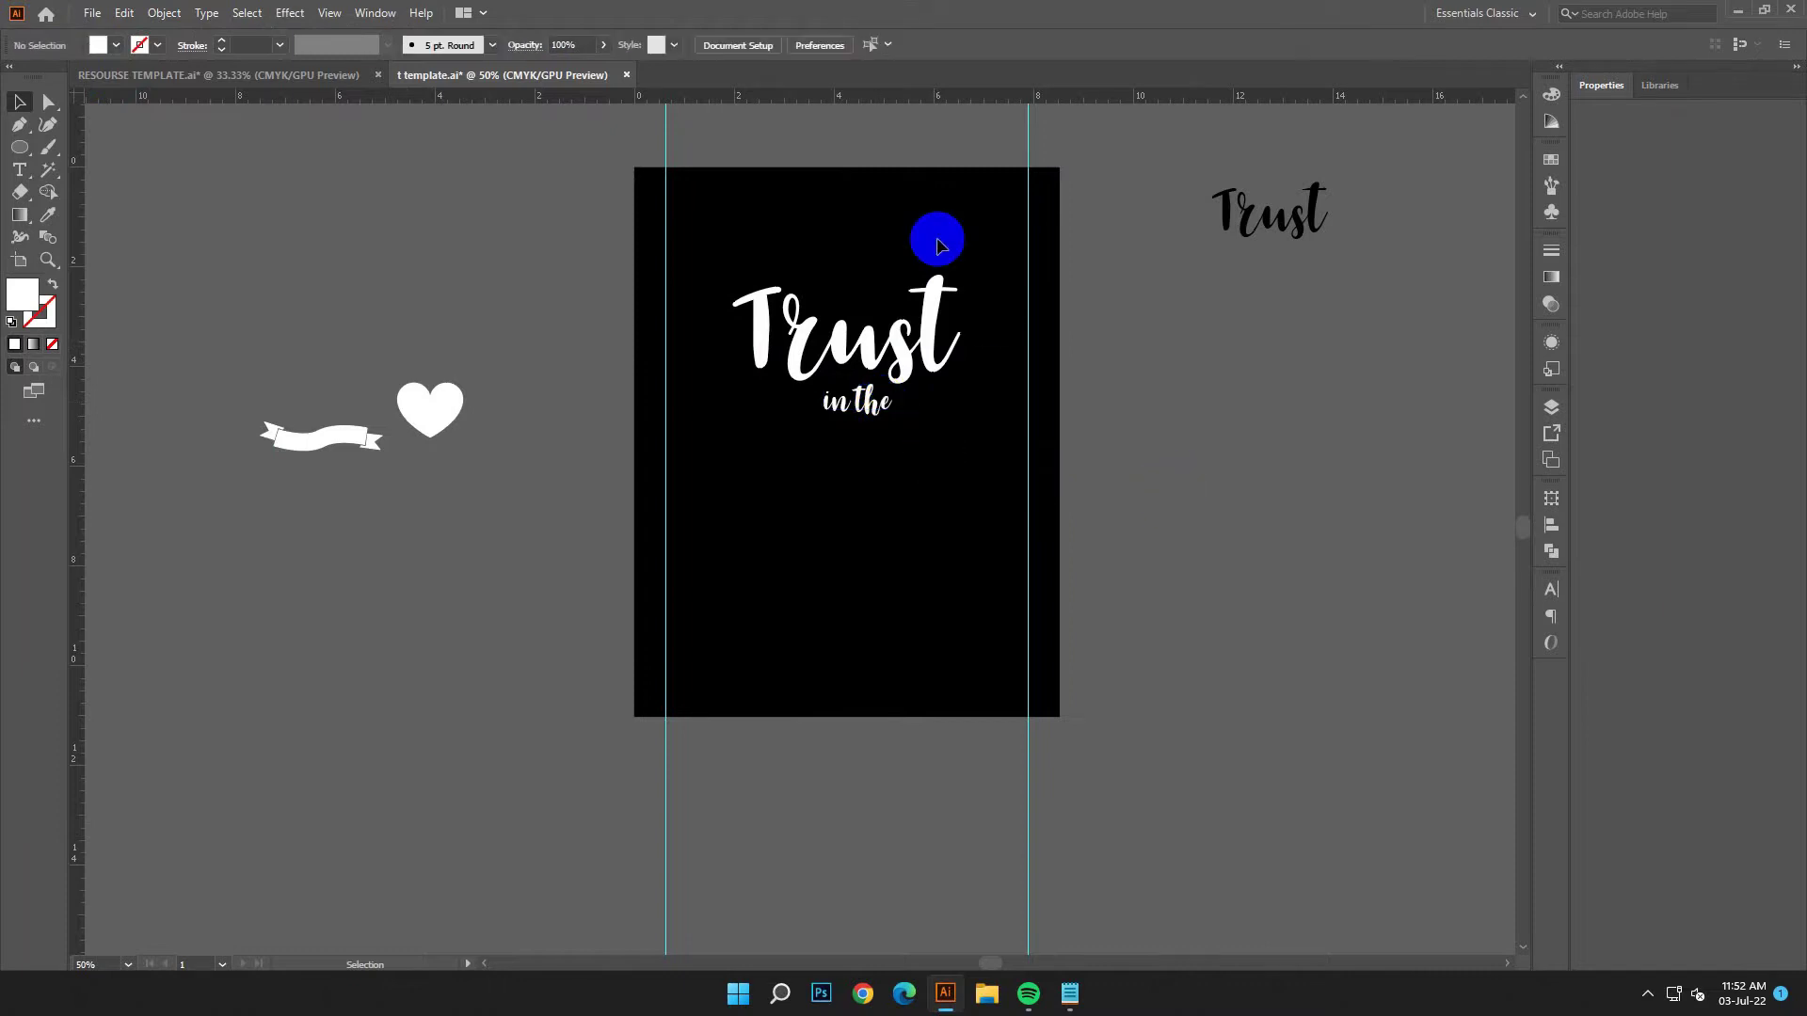
Copy the word Lord from the design text in the Notepad document.
click(1075, 991)
drag(1336, 487, 1266, 497)
right_click(1328, 496)
click(1383, 593)
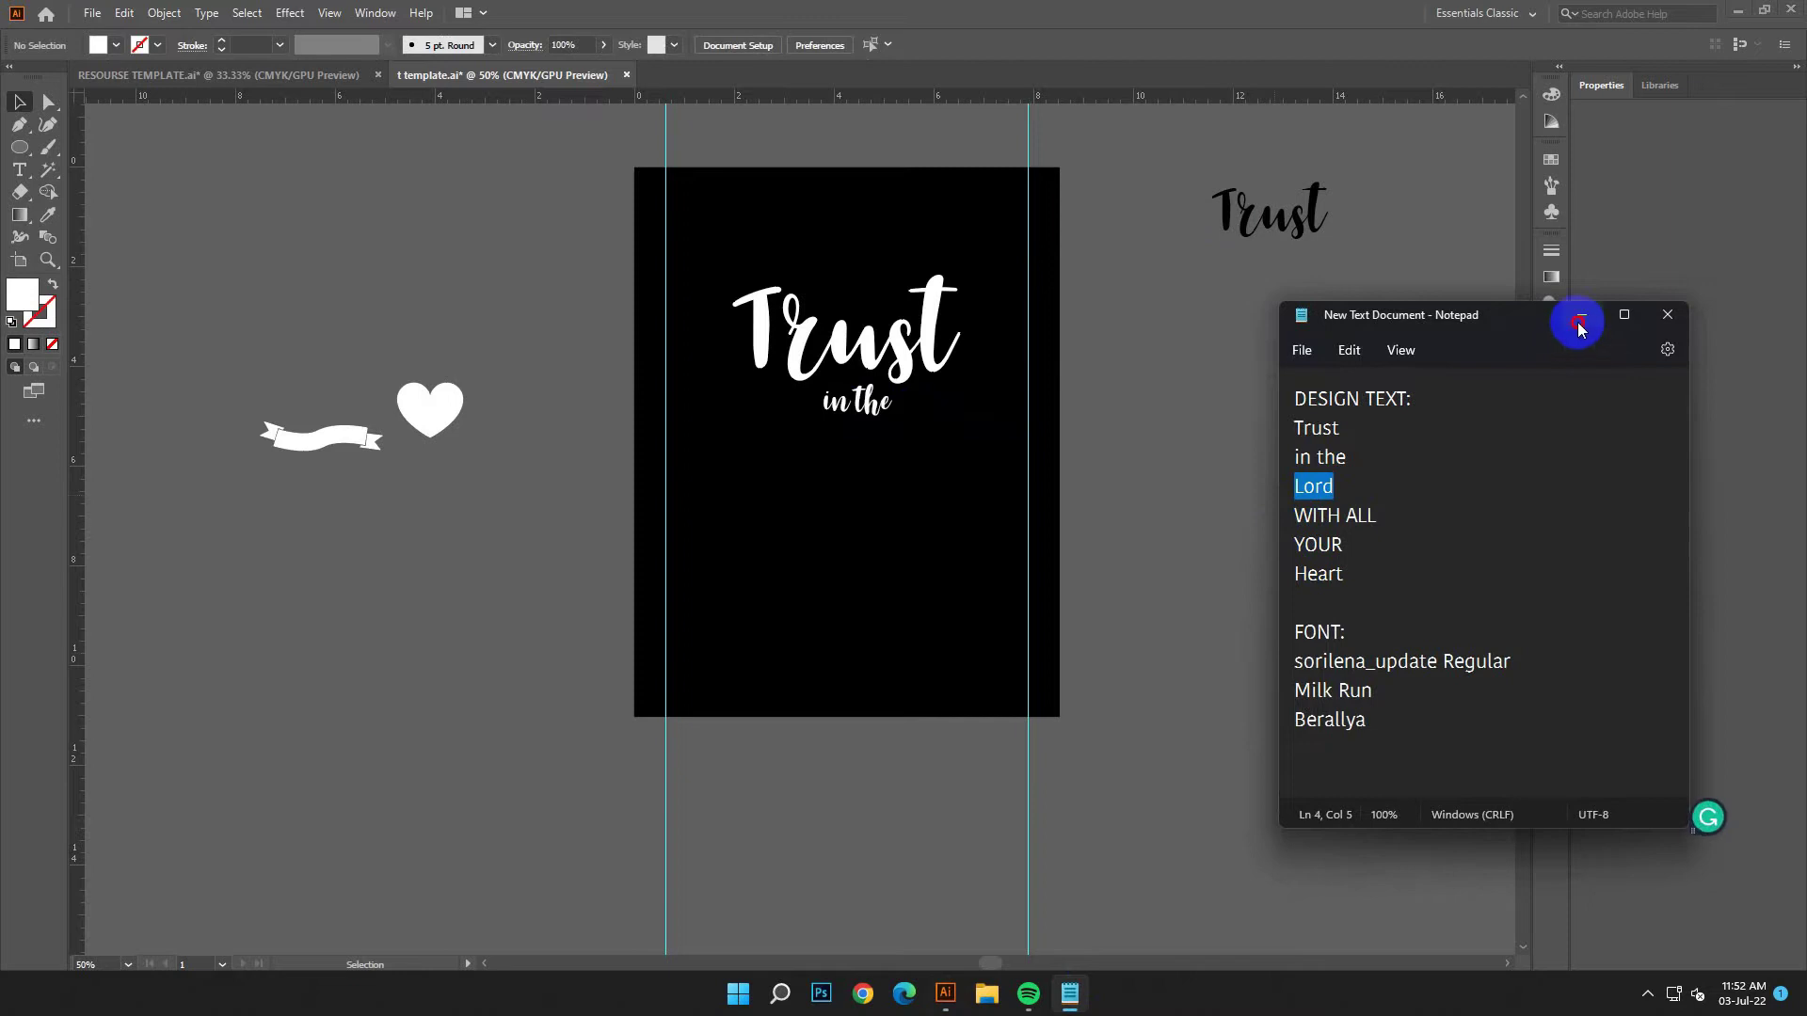
click(1582, 315)
Duplicate the small black Trust text as the word Lord and fill it with white (FFFFFF).
drag(1318, 205, 1163, 416)
click(123, 12)
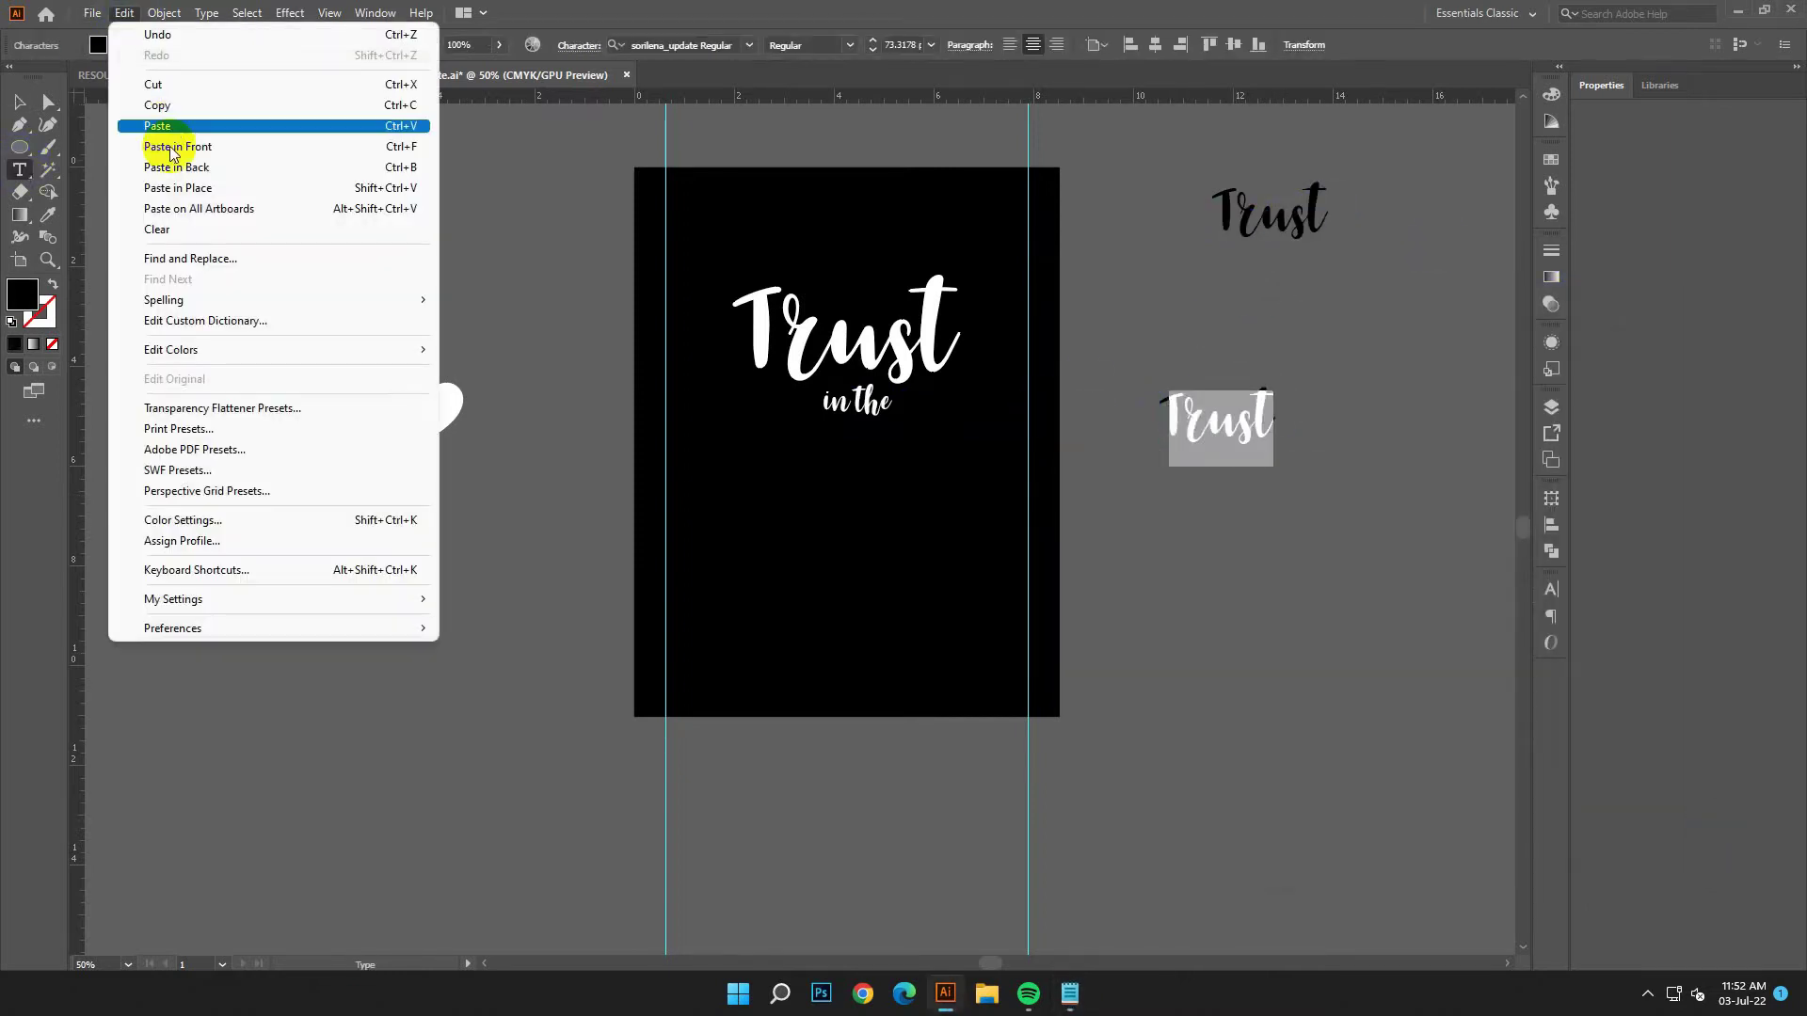
click(176, 132)
click(19, 101)
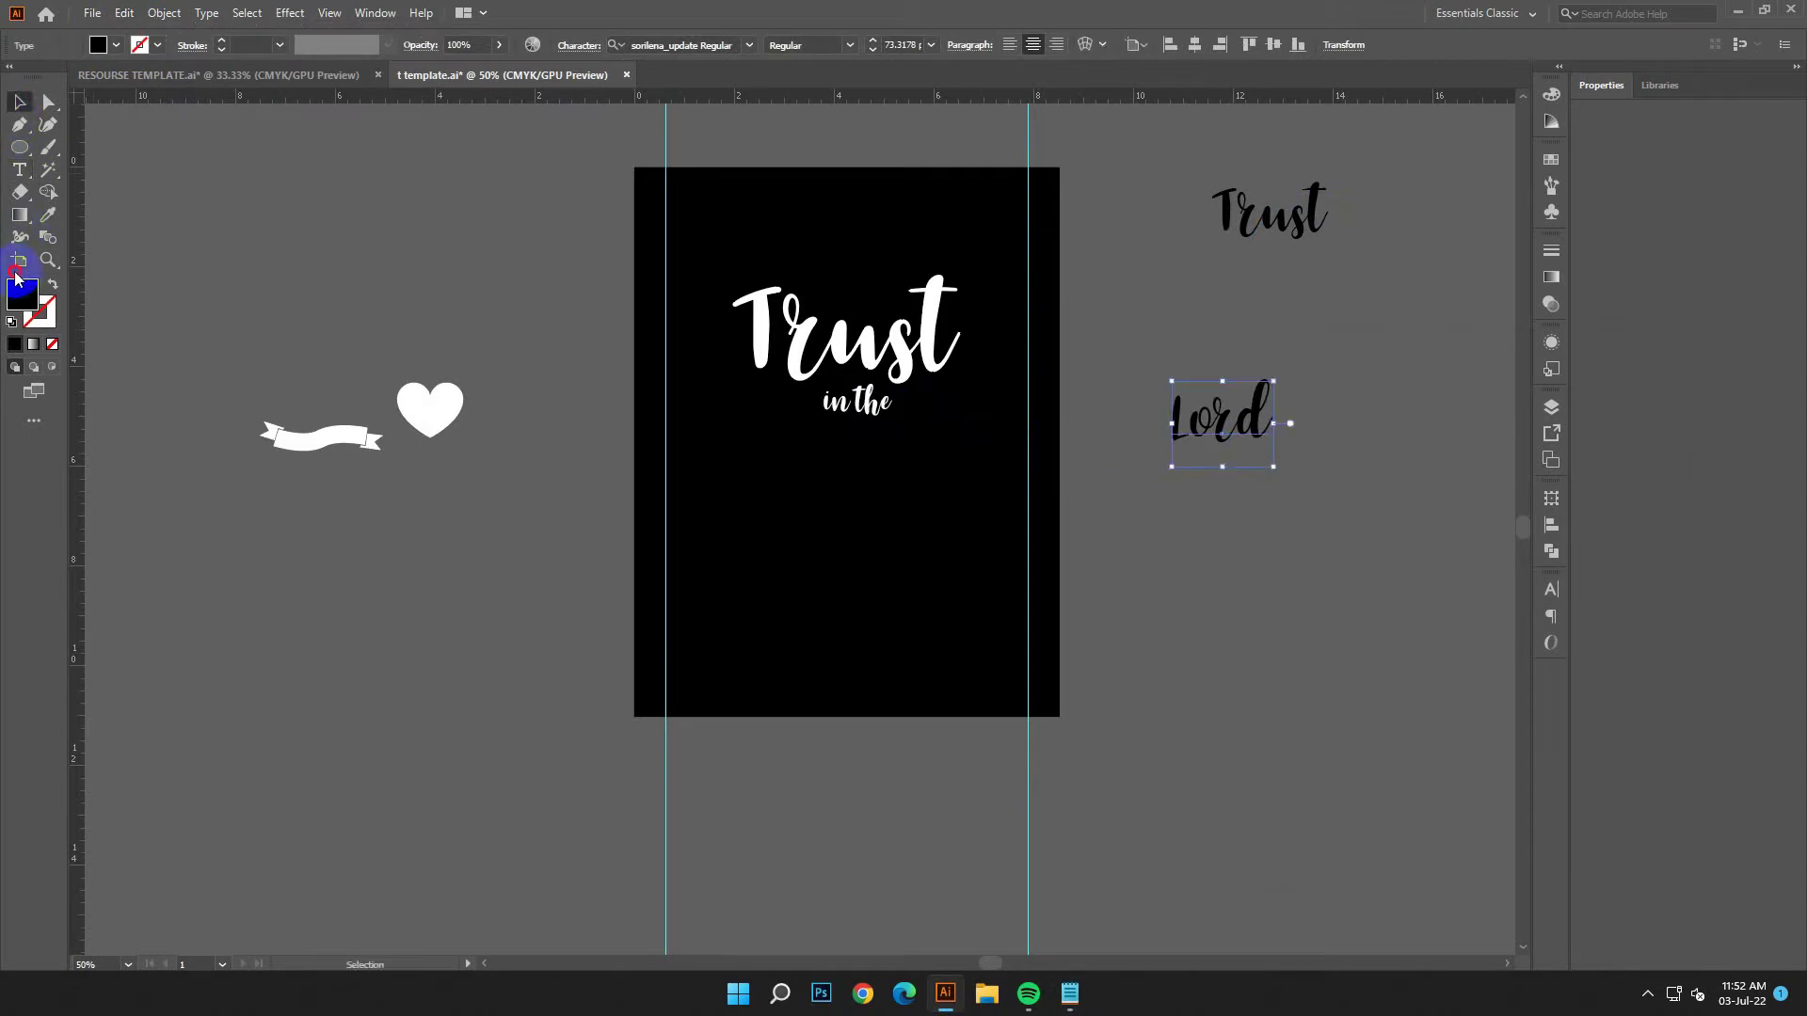
double_click(33, 297)
text(ffffff)
click(719, 391)
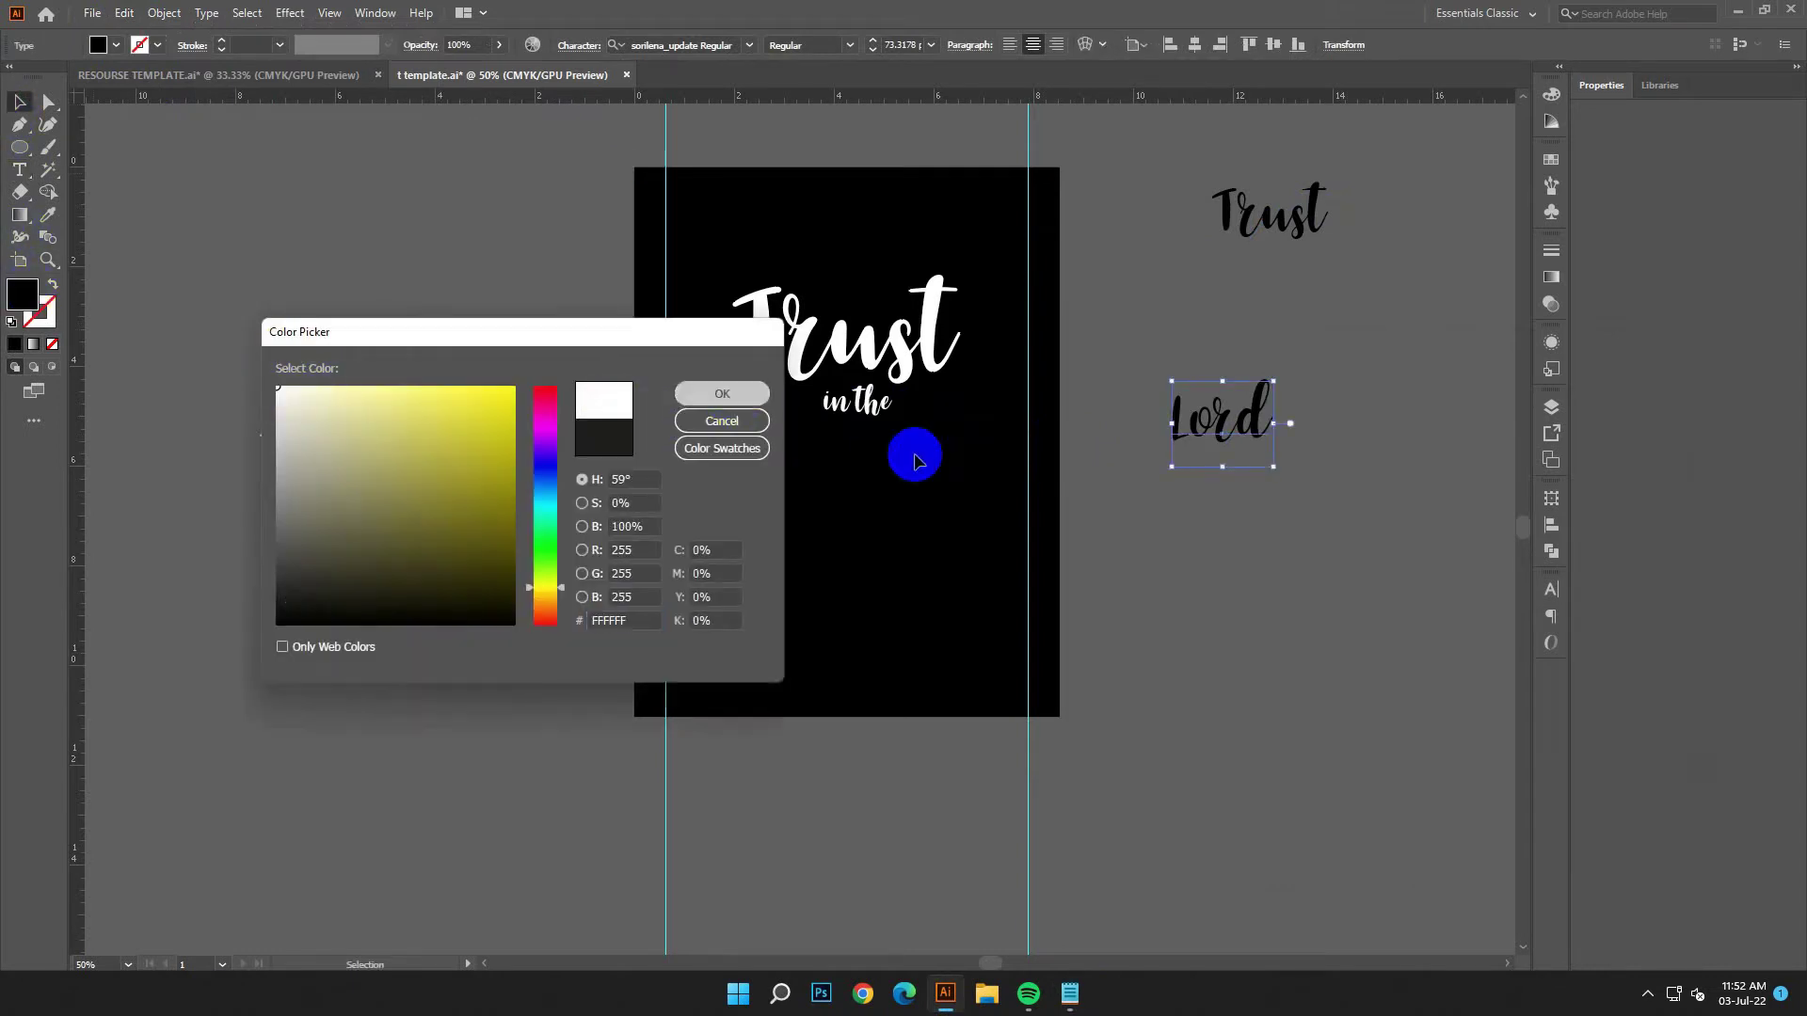
Place the Lord text beneath "in the" and enlarge it to about 163 pt, matching the width of Trust.
click(1230, 452)
drag(1231, 451, 1016, 580)
drag(929, 522, 958, 576)
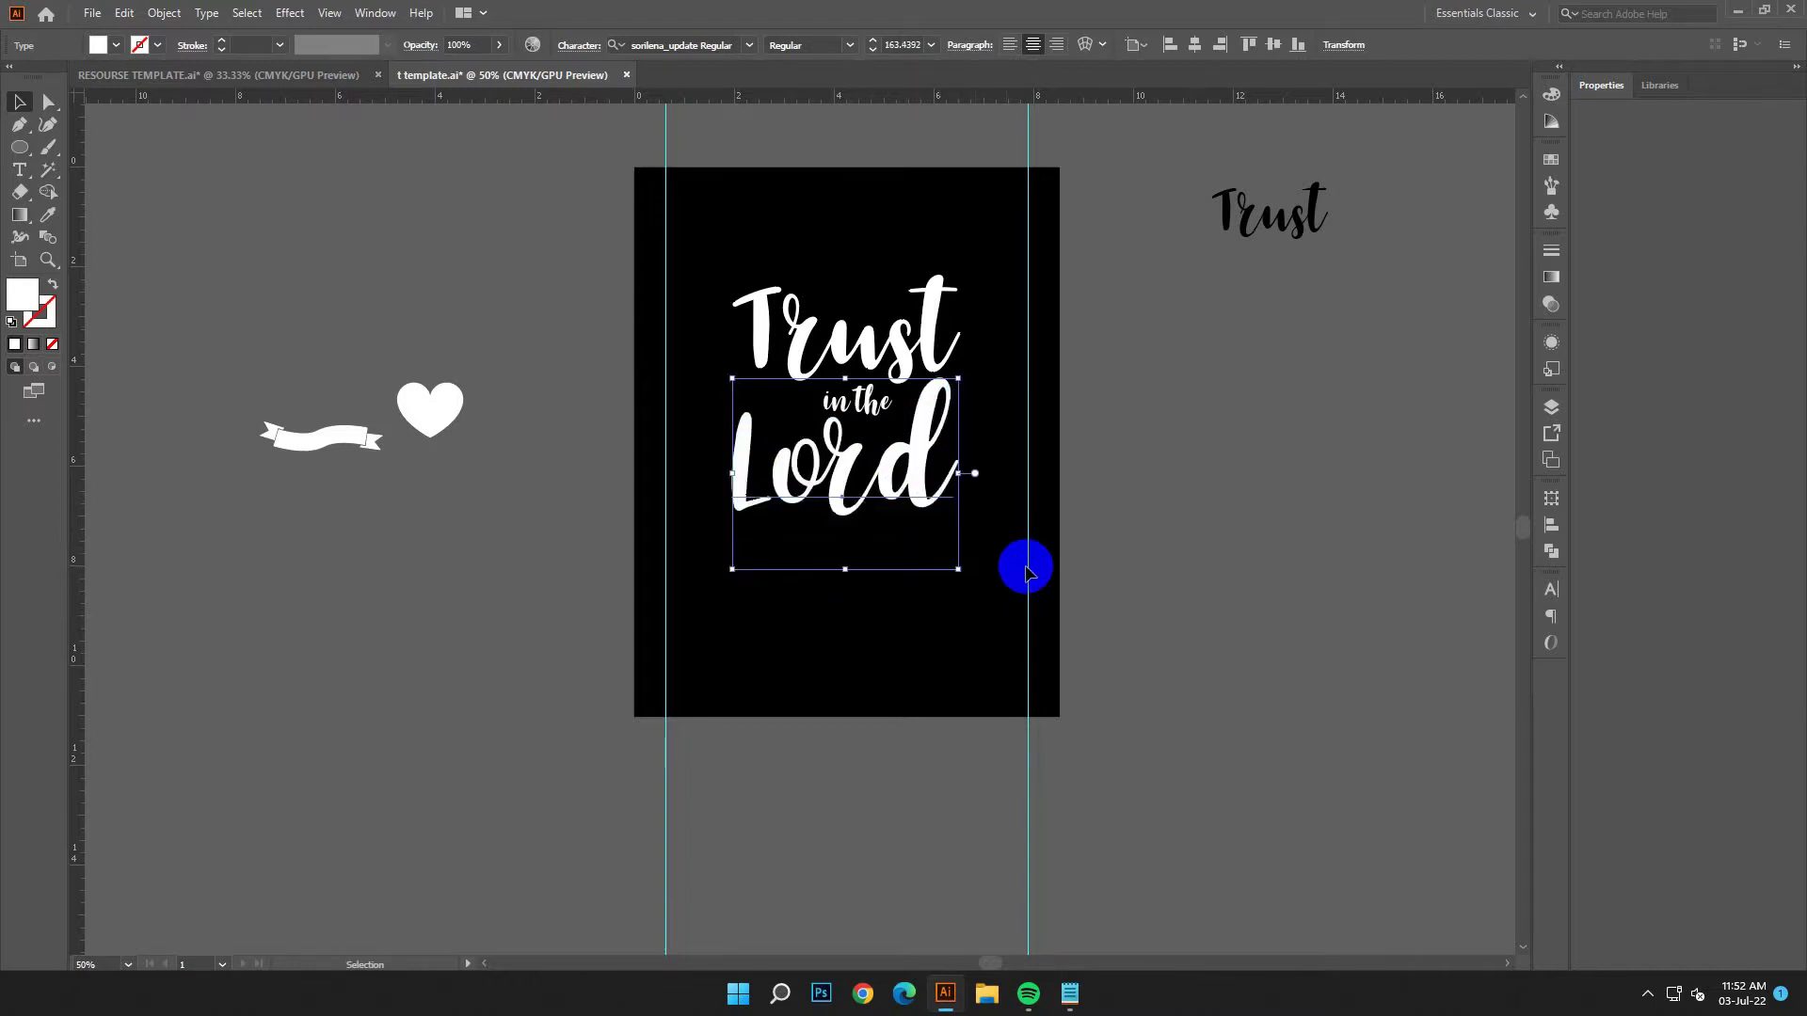
key(Up)
key(Up)
Nudge the "in the" text slightly upward between Trust and Lord.
click(859, 405)
click(1076, 467)
click(872, 431)
click(1053, 457)
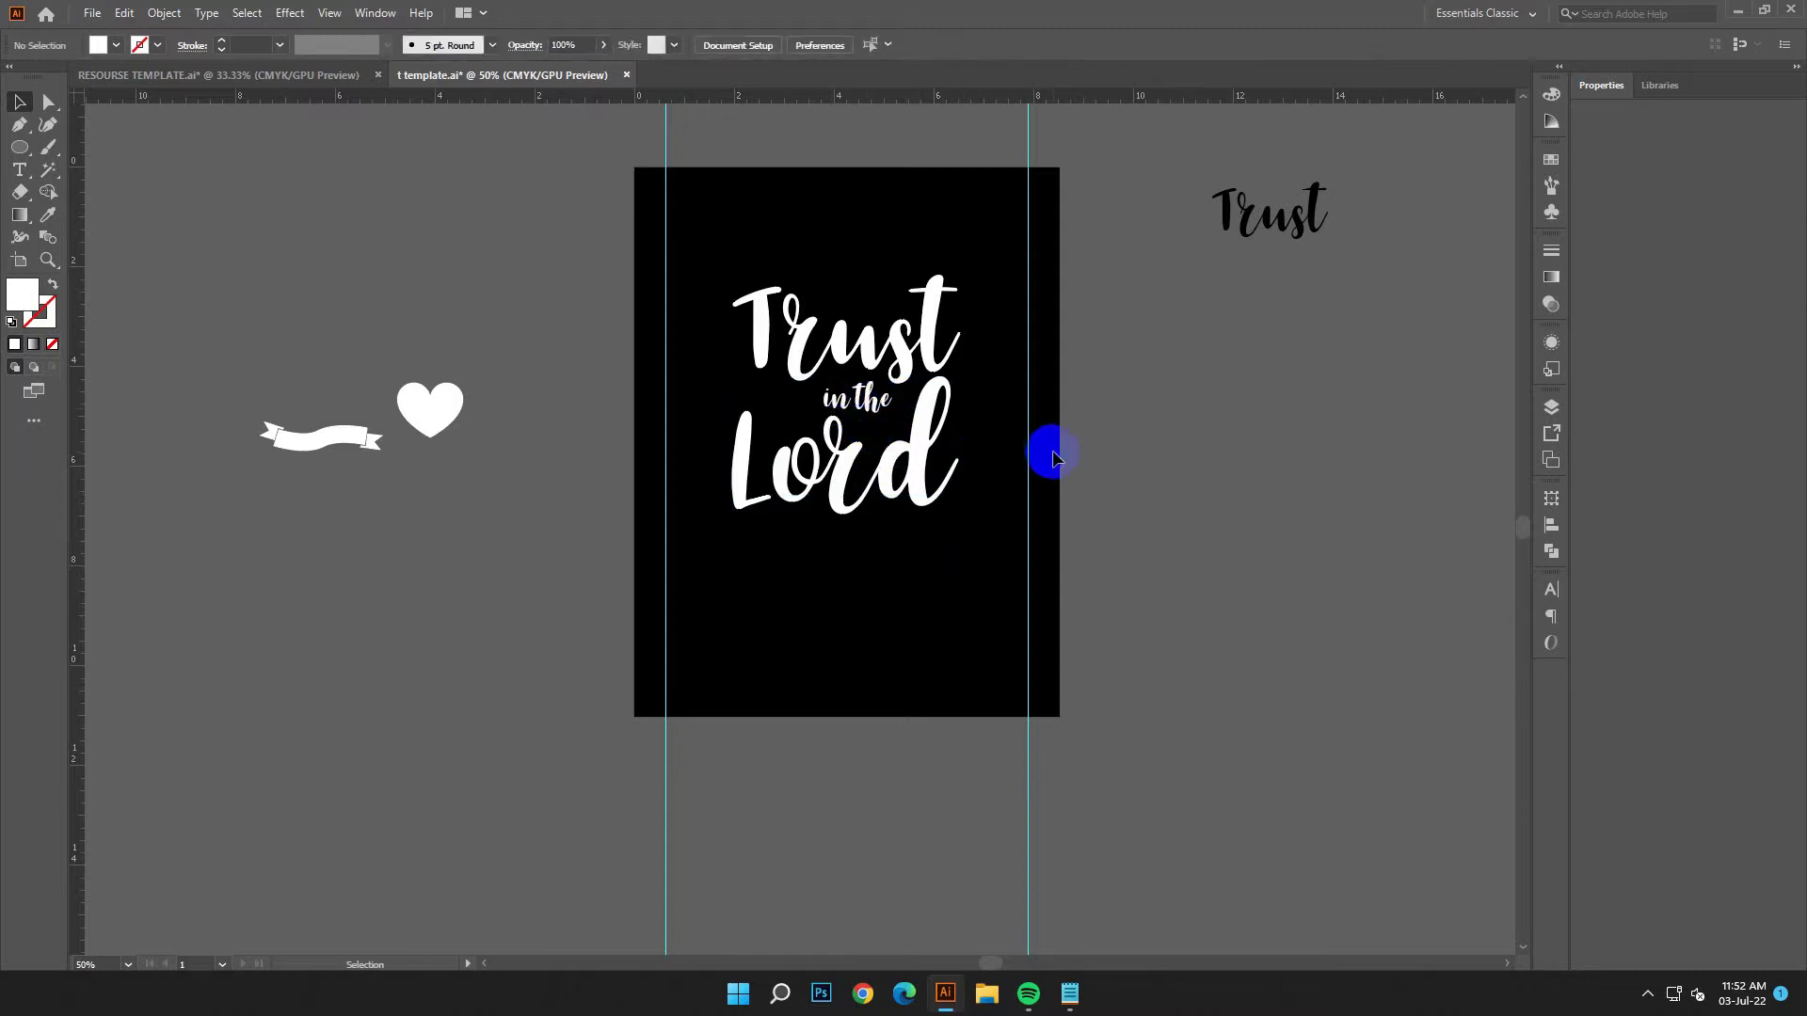
Review the spacing of the three stacked text lines and check the remaining design text in the Notepad document.
scroll(838, 480, down, 1)
click(855, 464)
click(1145, 489)
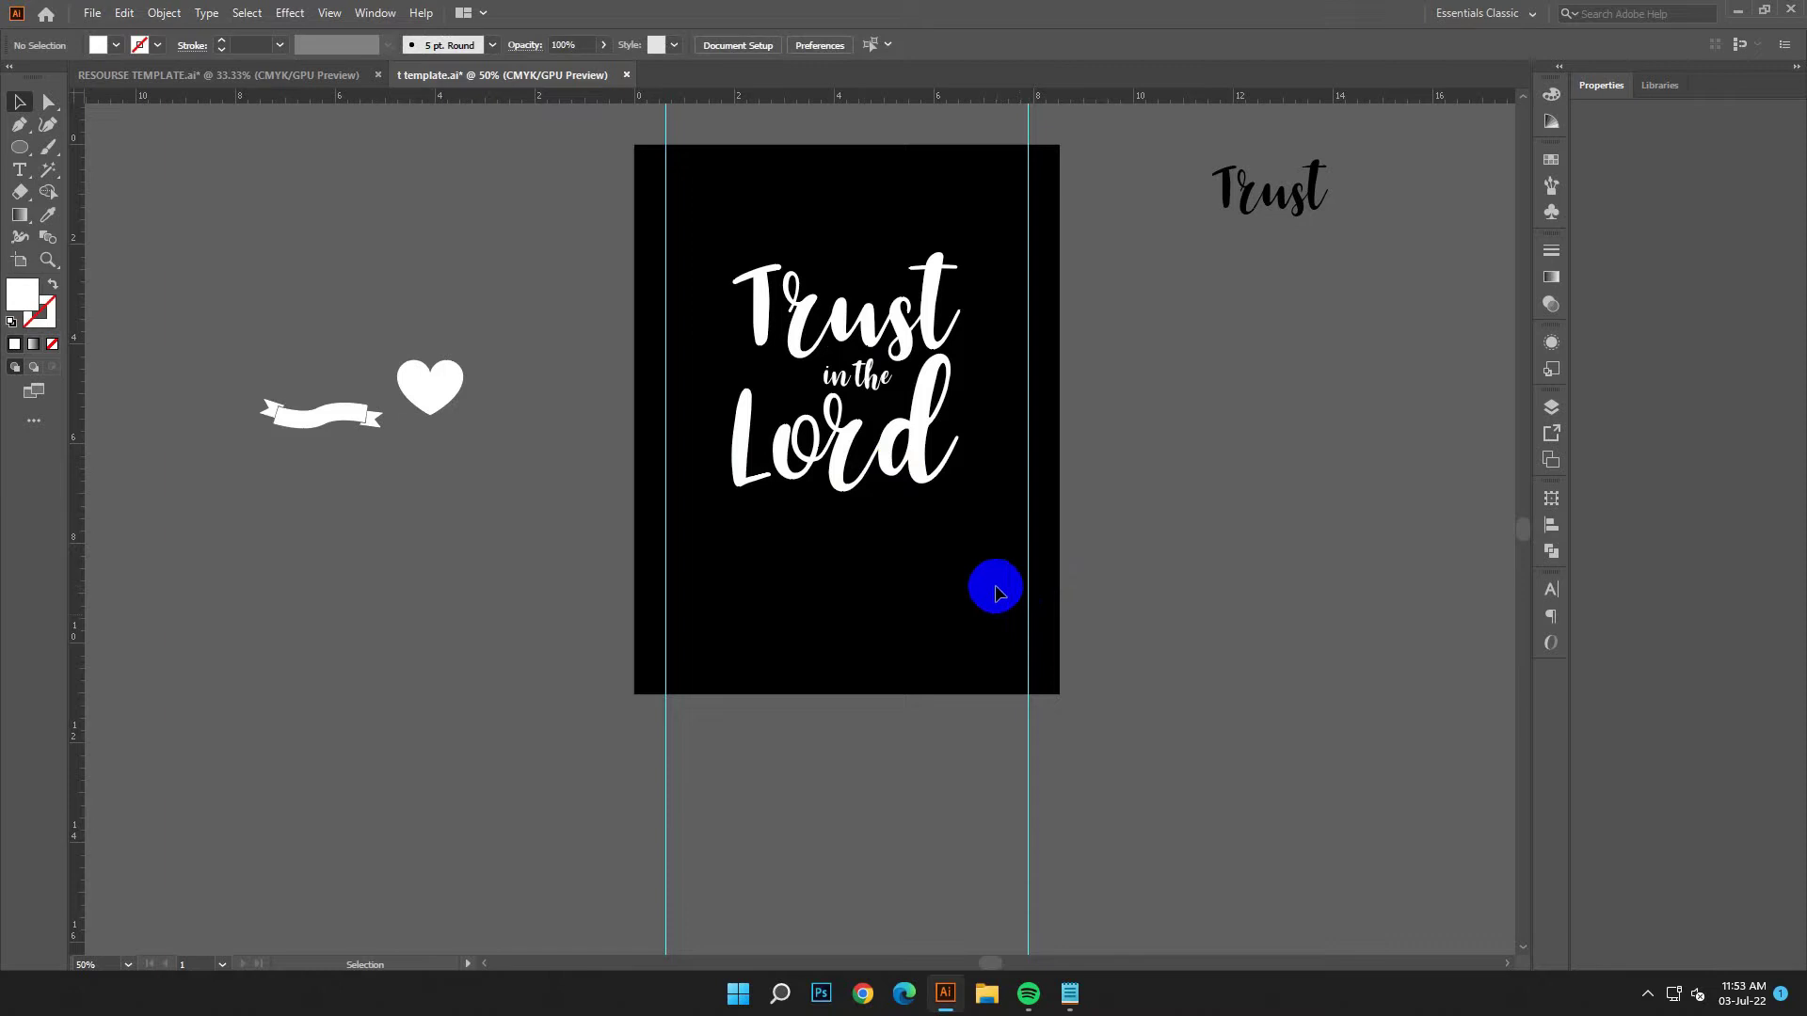
click(933, 471)
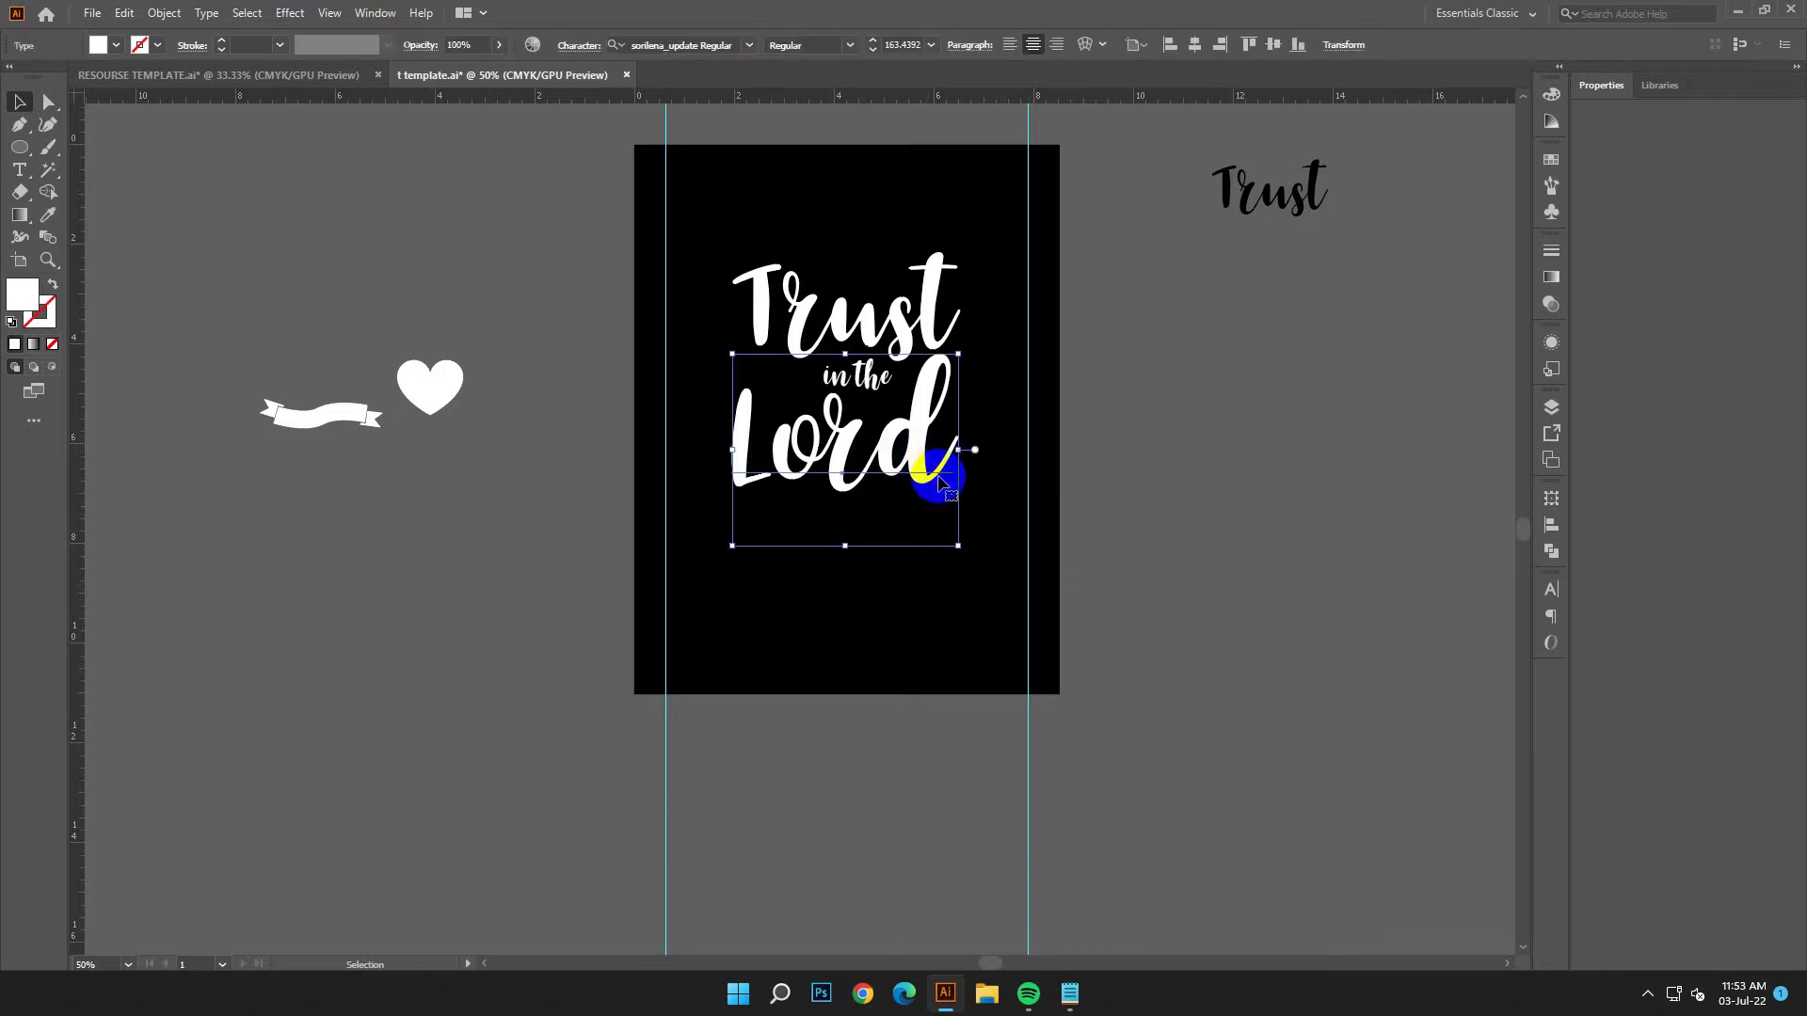
click(1066, 522)
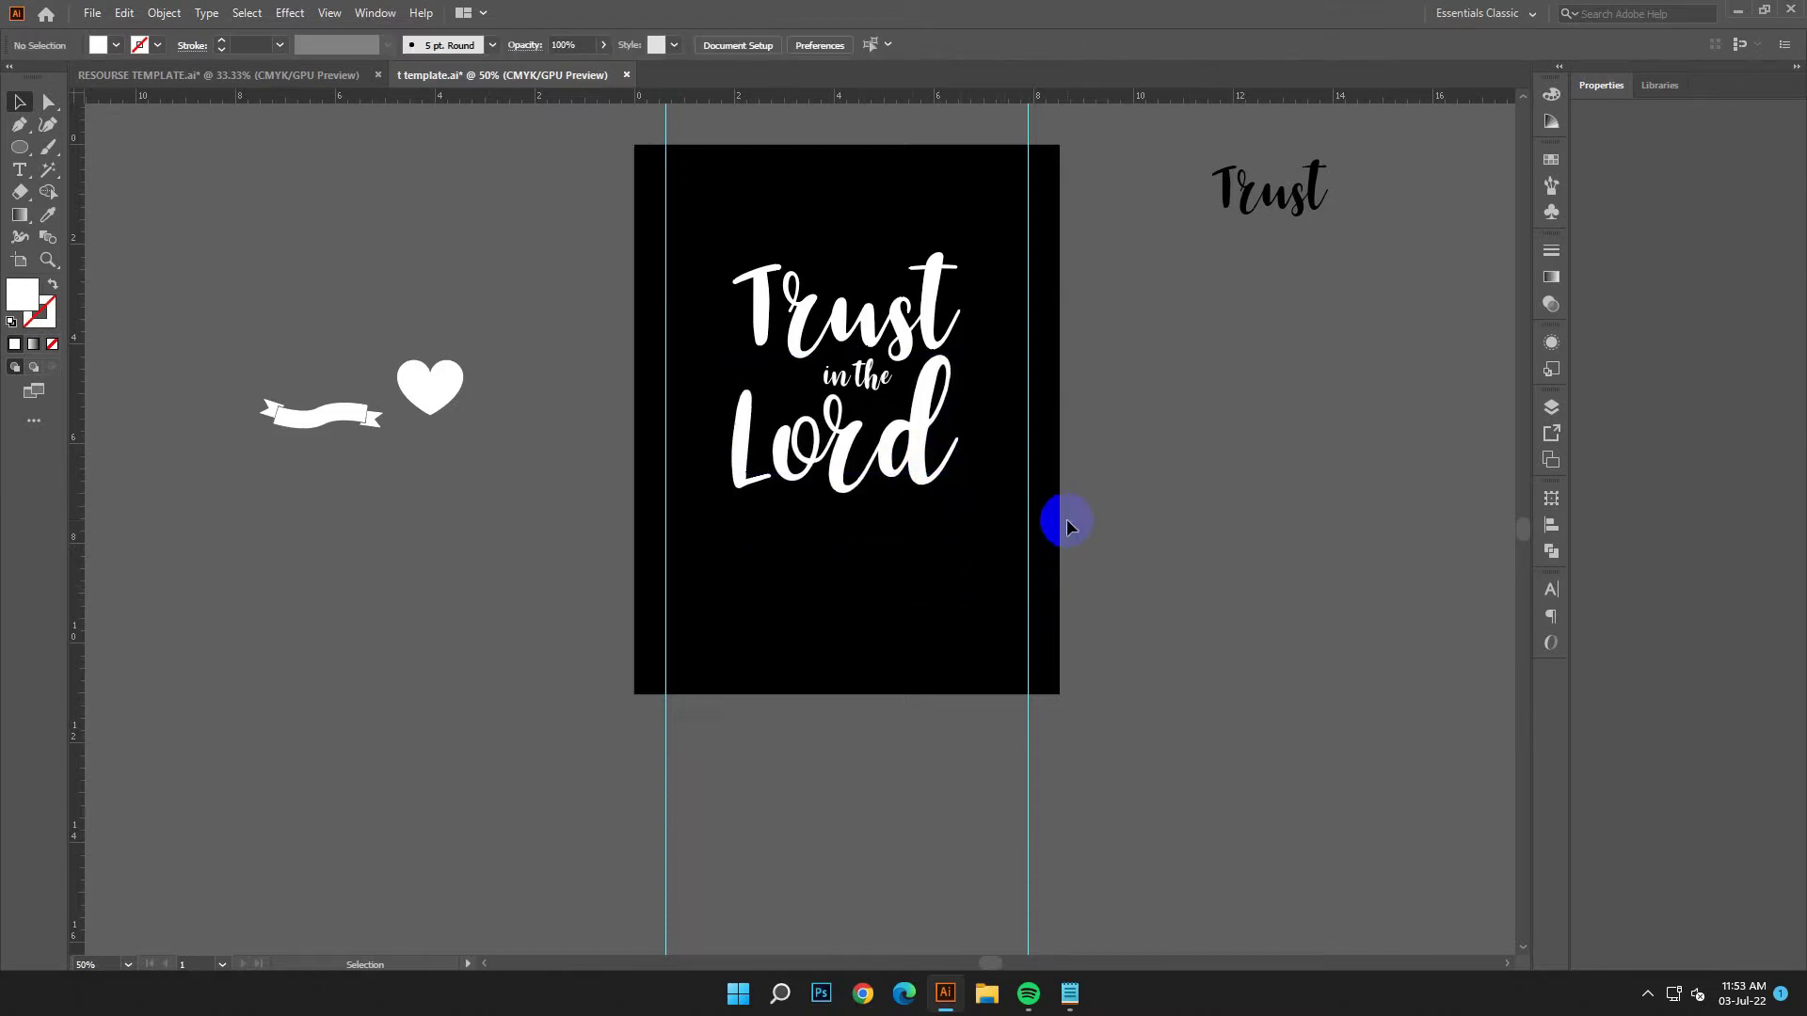
click(1082, 990)
click(1419, 534)
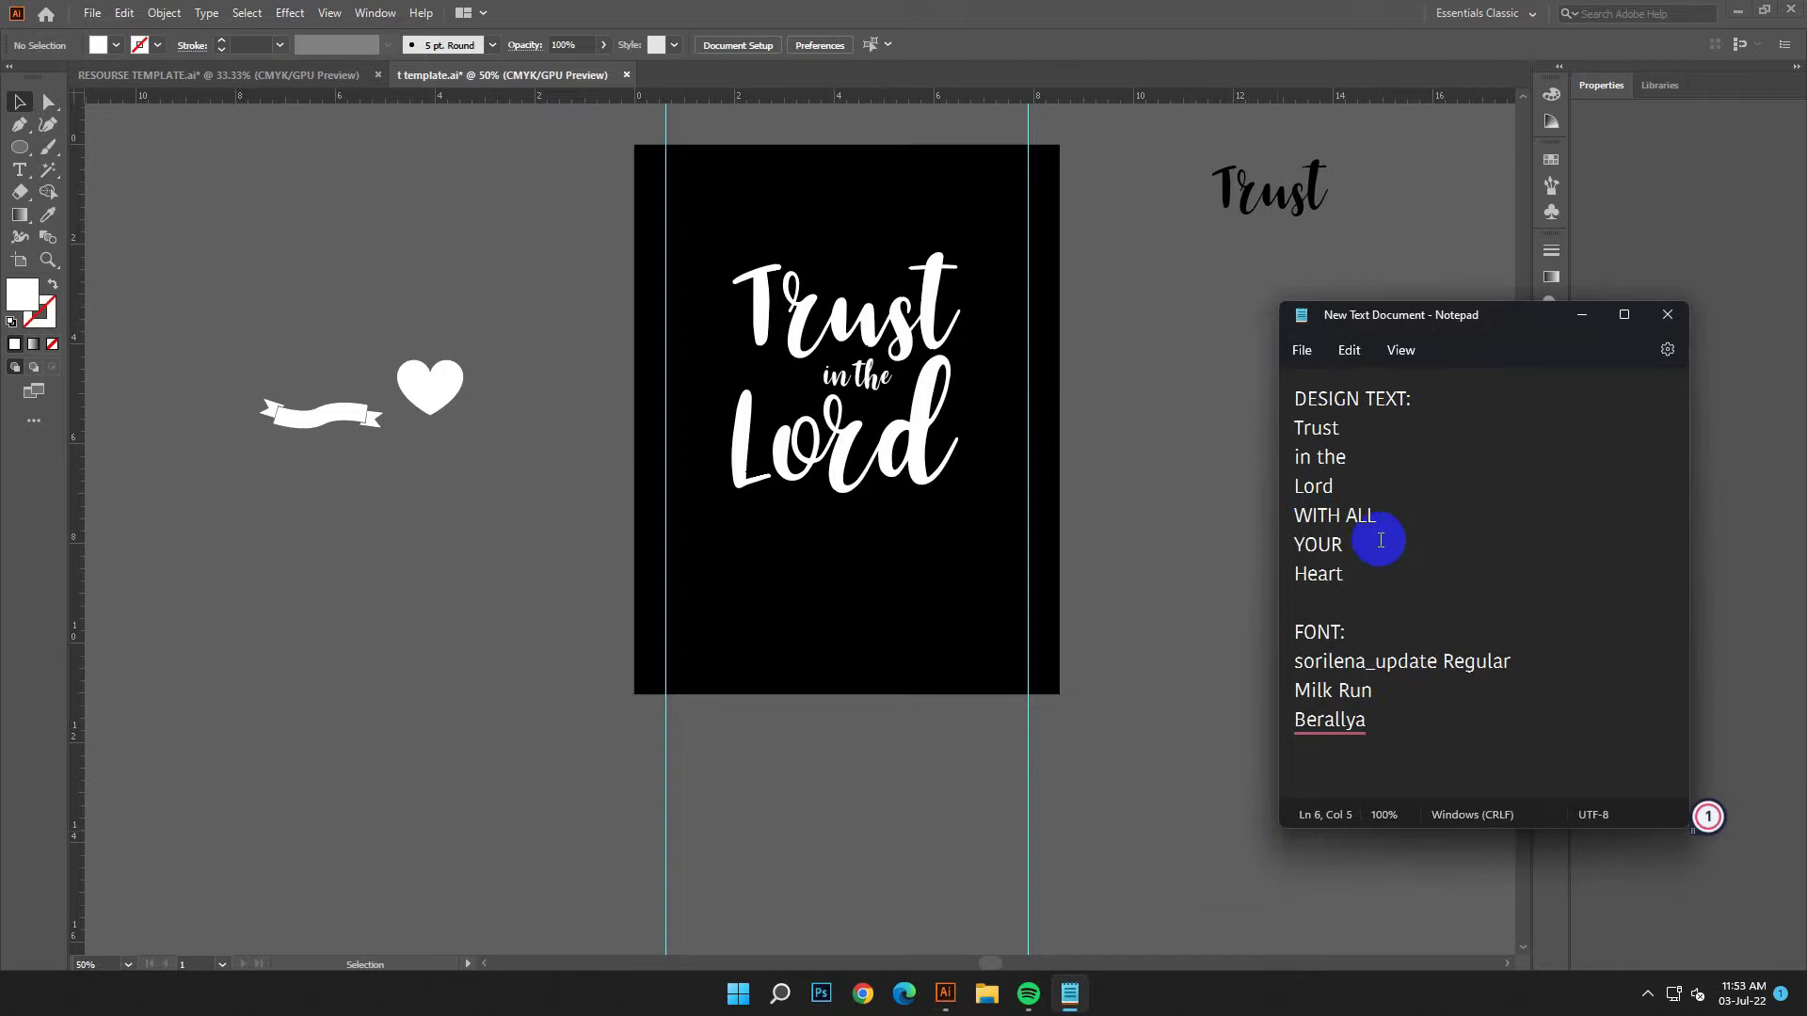
click(1583, 316)
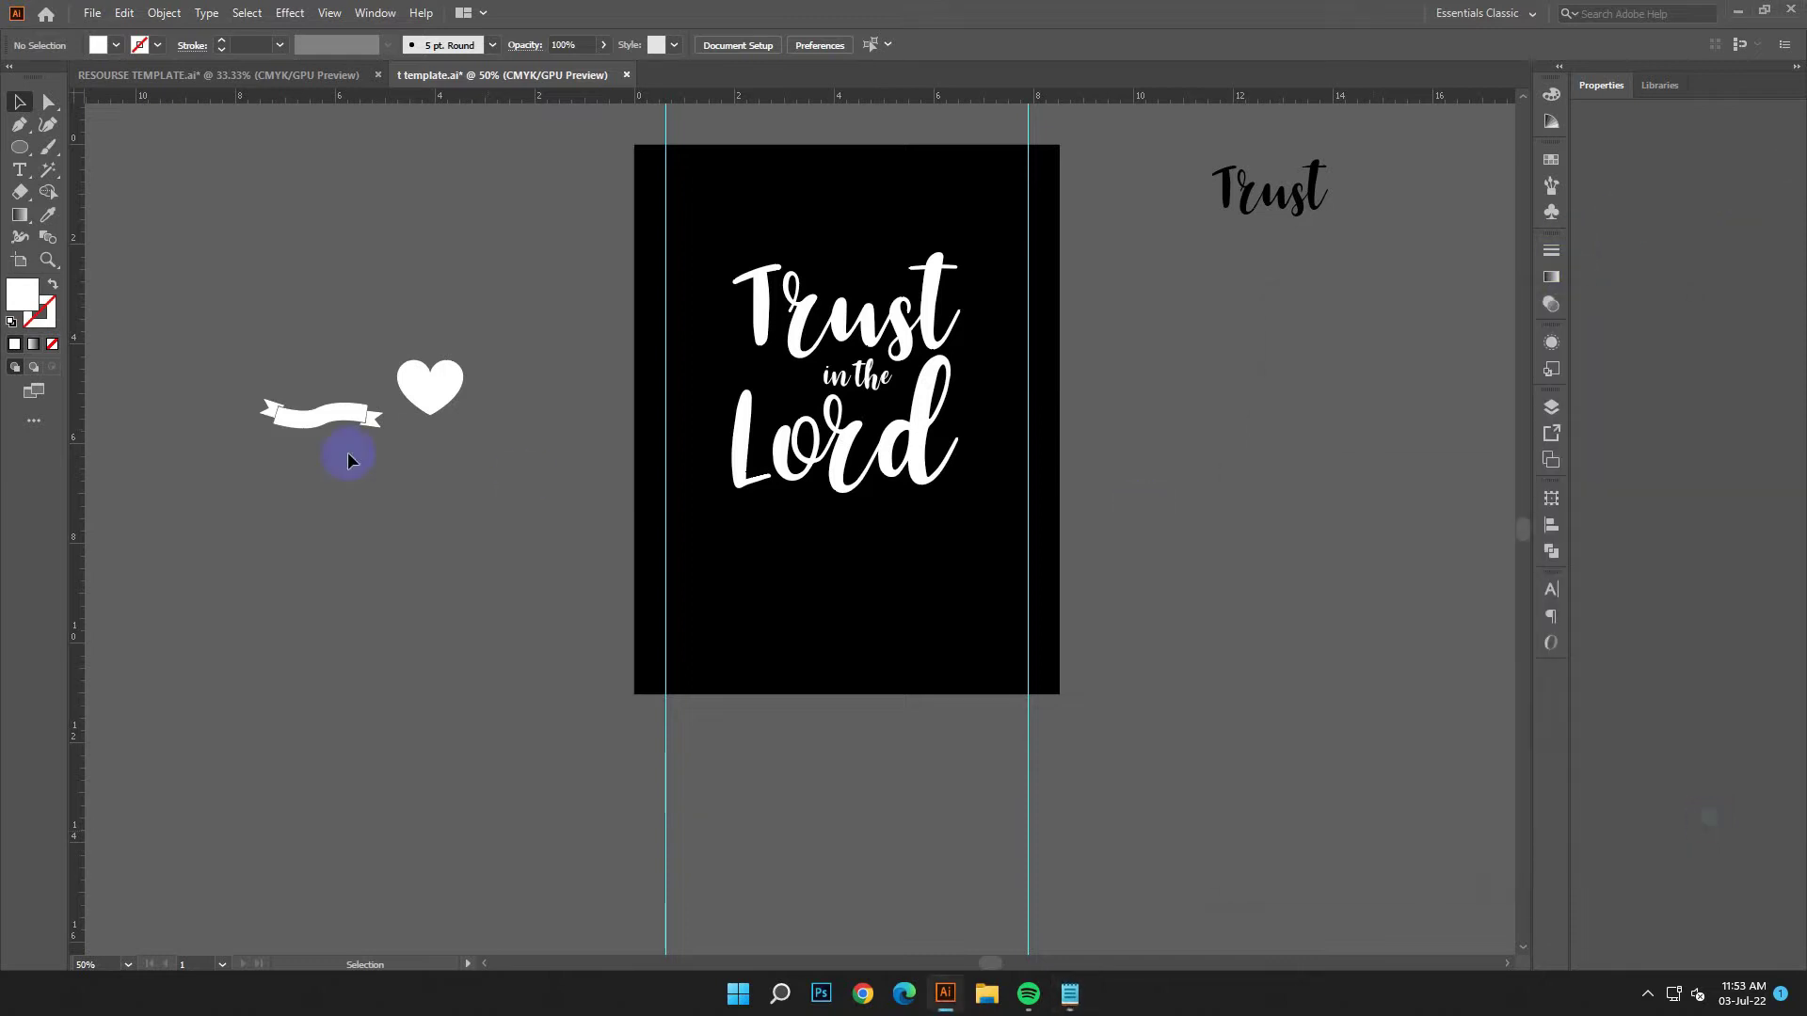
Enlarge the white ribbon banner and place it below Lord on the black background.
drag(406, 435, 903, 549)
click(1169, 539)
Convert the Lord text to outlines.
click(906, 469)
right_click(280, 223)
click(352, 355)
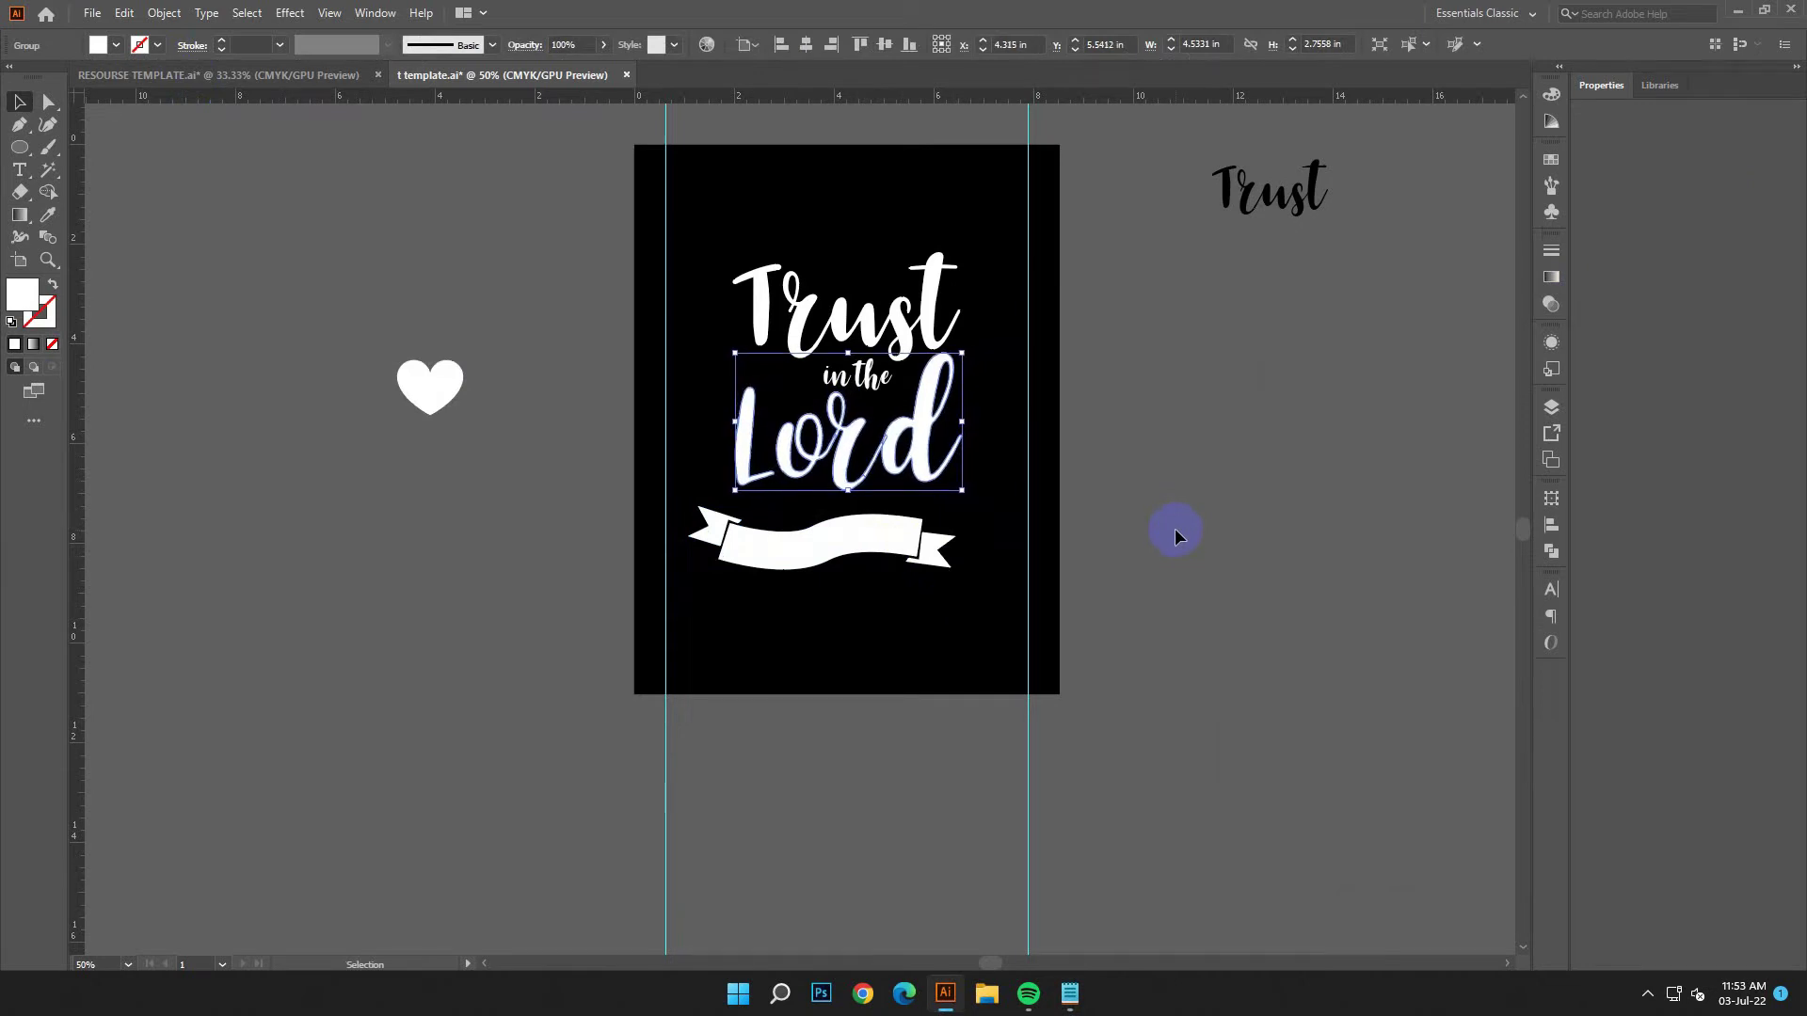
click(1073, 576)
Rotate the ribbon banner slightly counterclockwise, place it close under Lord and scale it to roughly the width of Lord.
drag(955, 553, 1001, 552)
drag(897, 520, 900, 515)
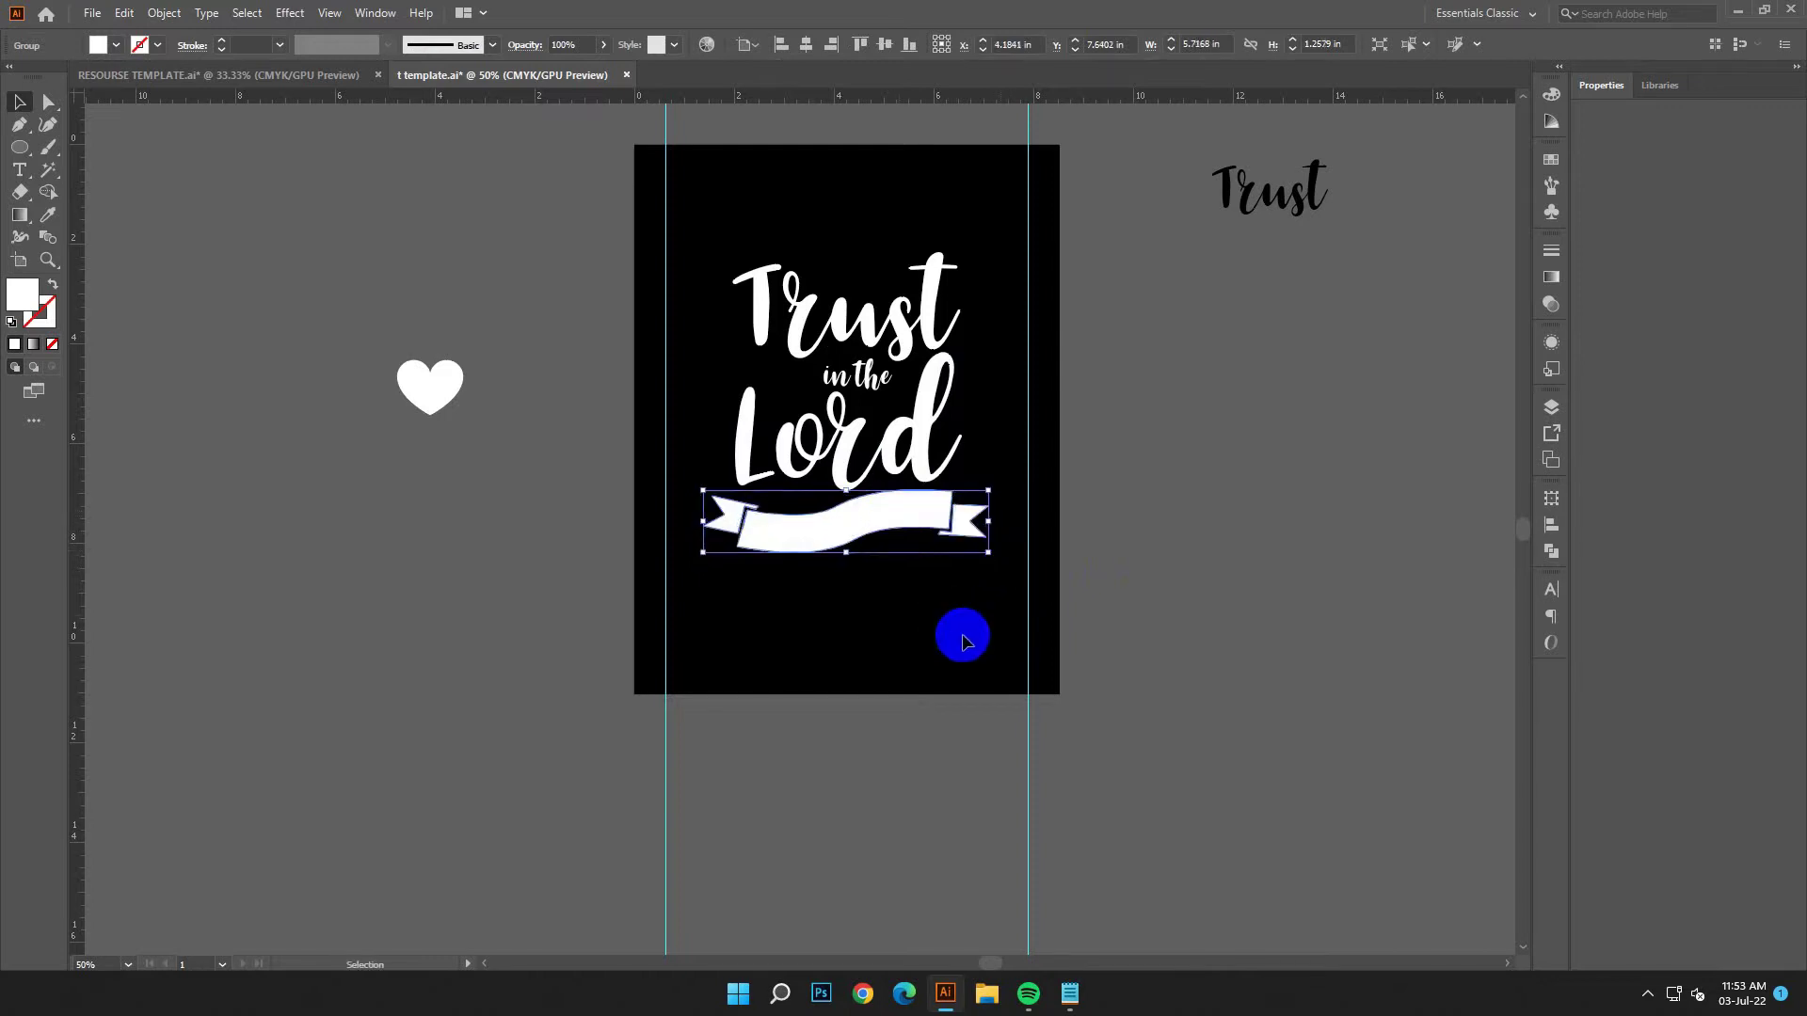
click(959, 618)
click(963, 524)
drag(988, 552, 895, 528)
click(954, 587)
click(923, 704)
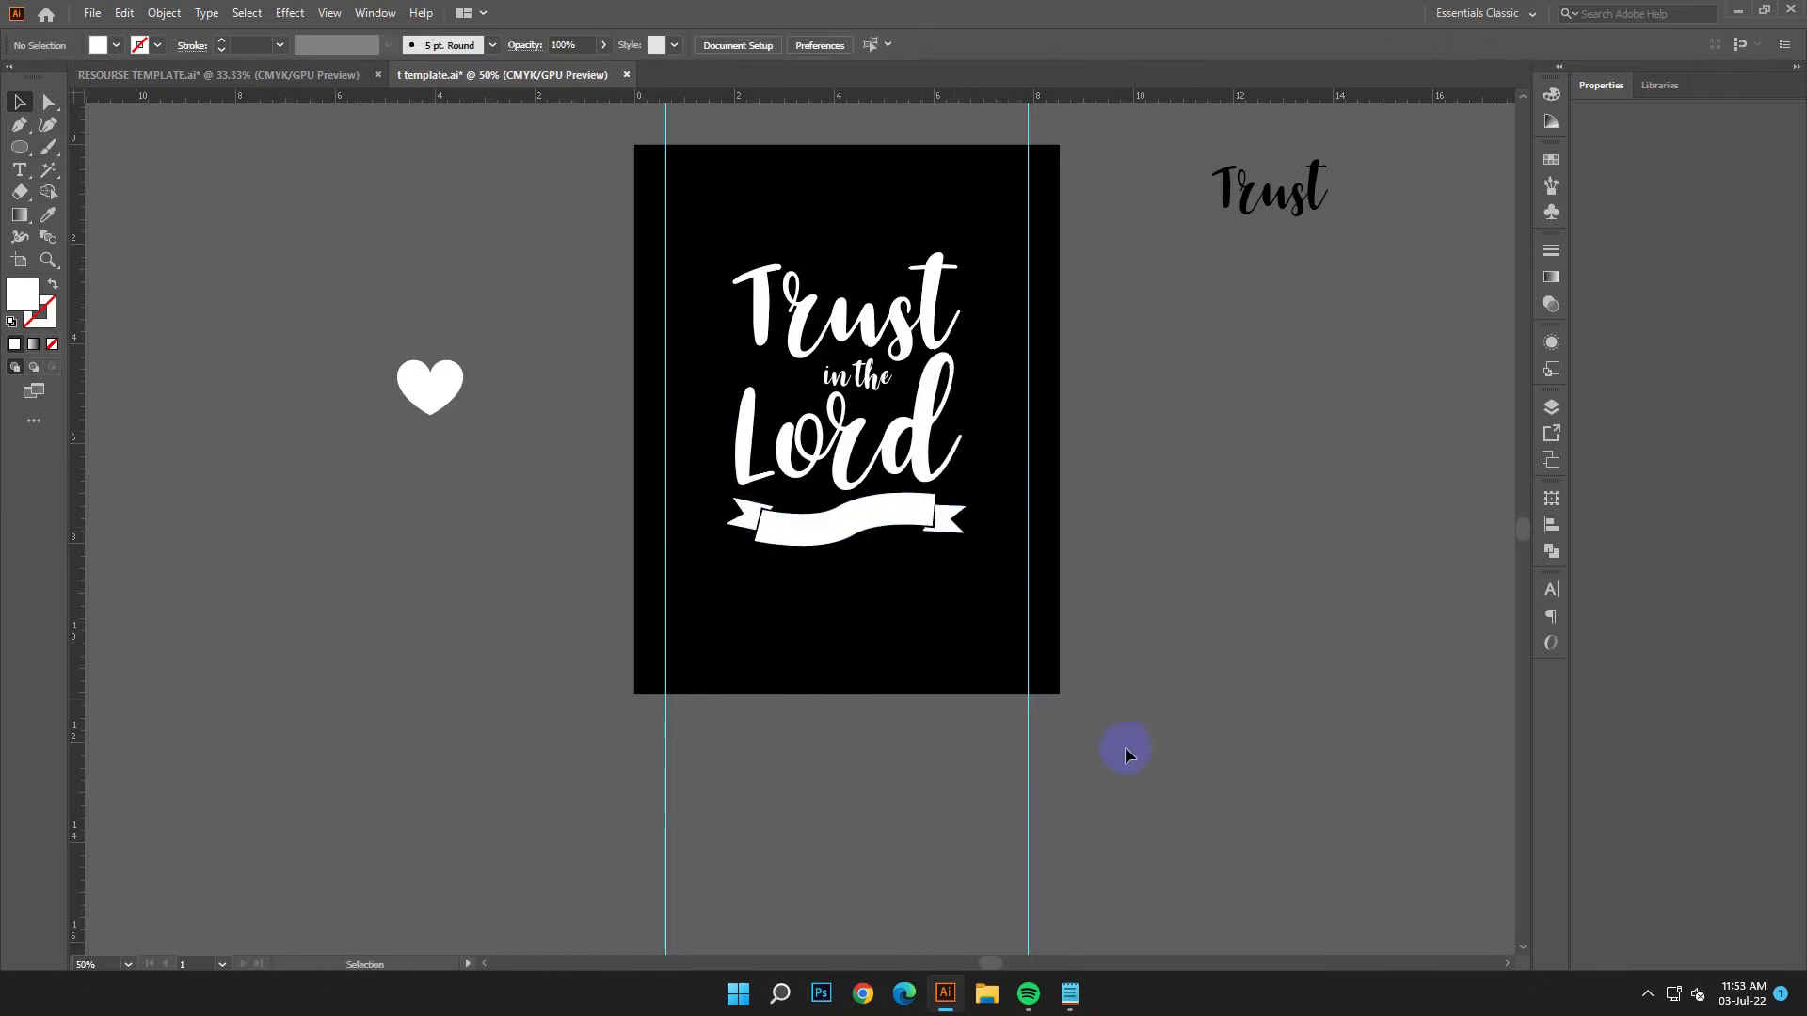
Copy the line WITH ALL from the design text in the Notepad document.
click(1061, 993)
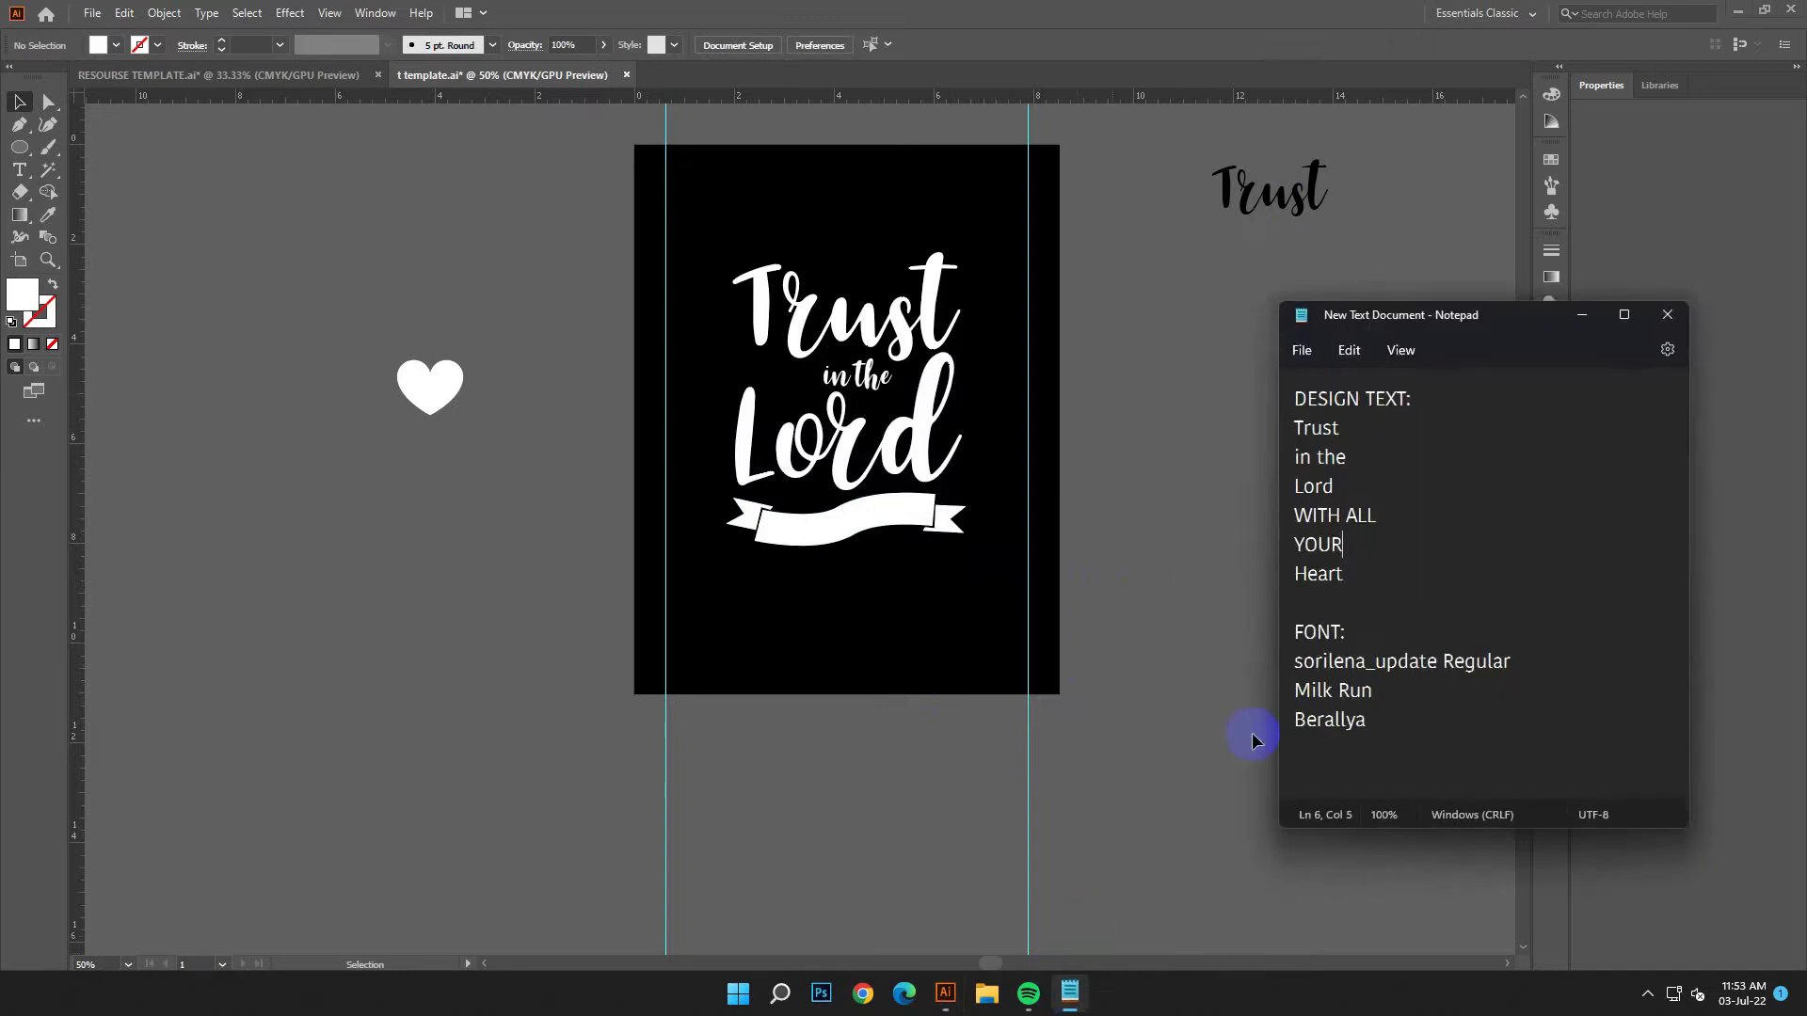
drag(1382, 517, 1309, 520)
right_click(1309, 521)
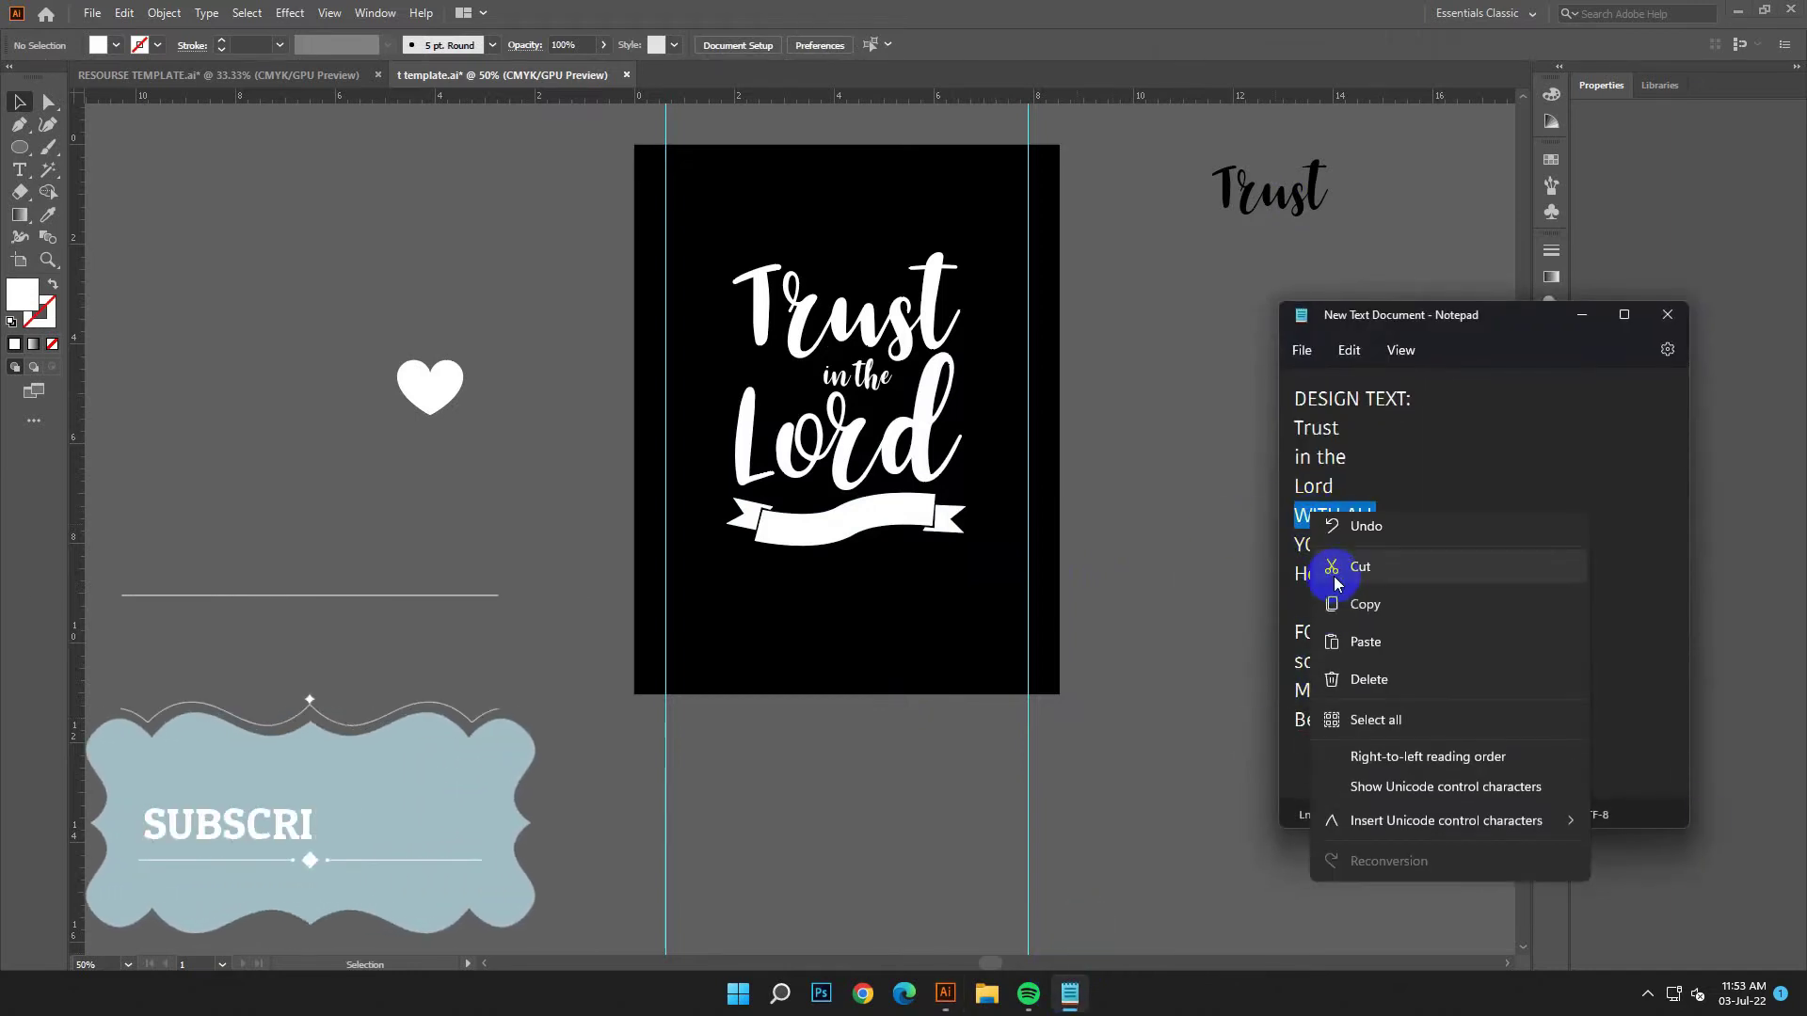
click(1337, 596)
click(1582, 314)
Create a text object above the heart containing the pasted words WITH ALL and enlarge it to about 106 pt.
click(332, 201)
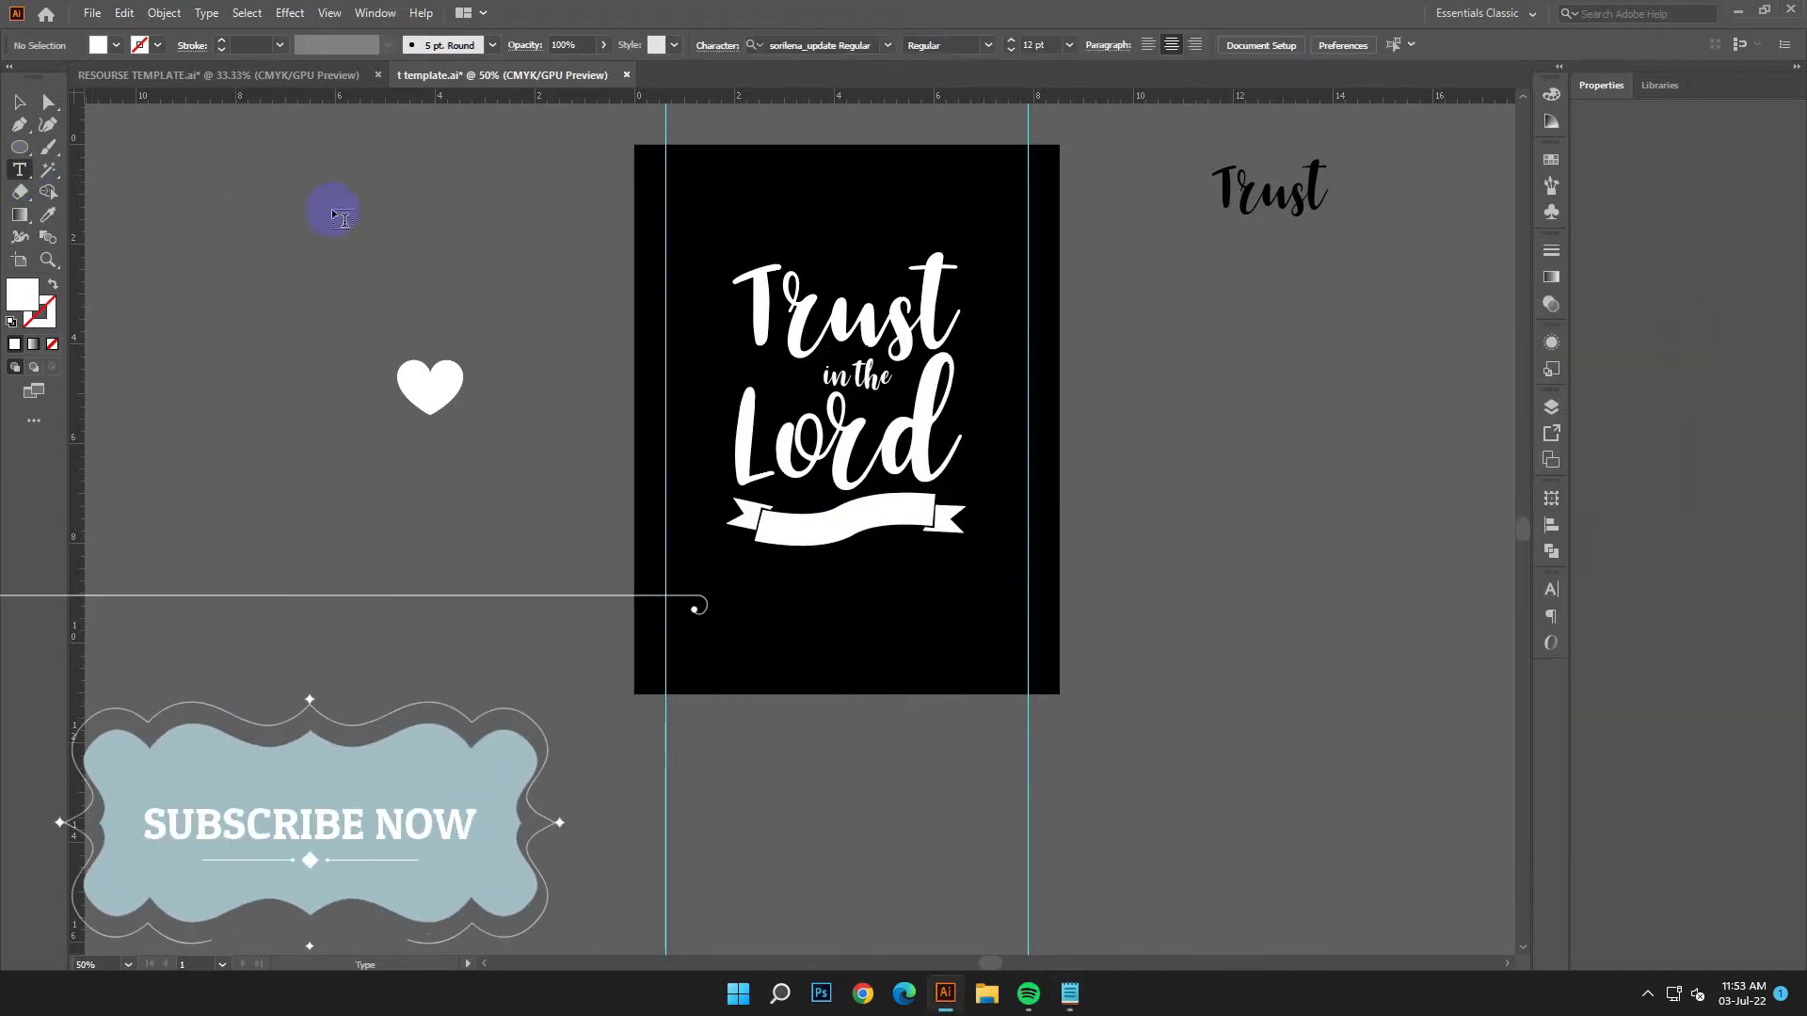
click(123, 13)
click(20, 170)
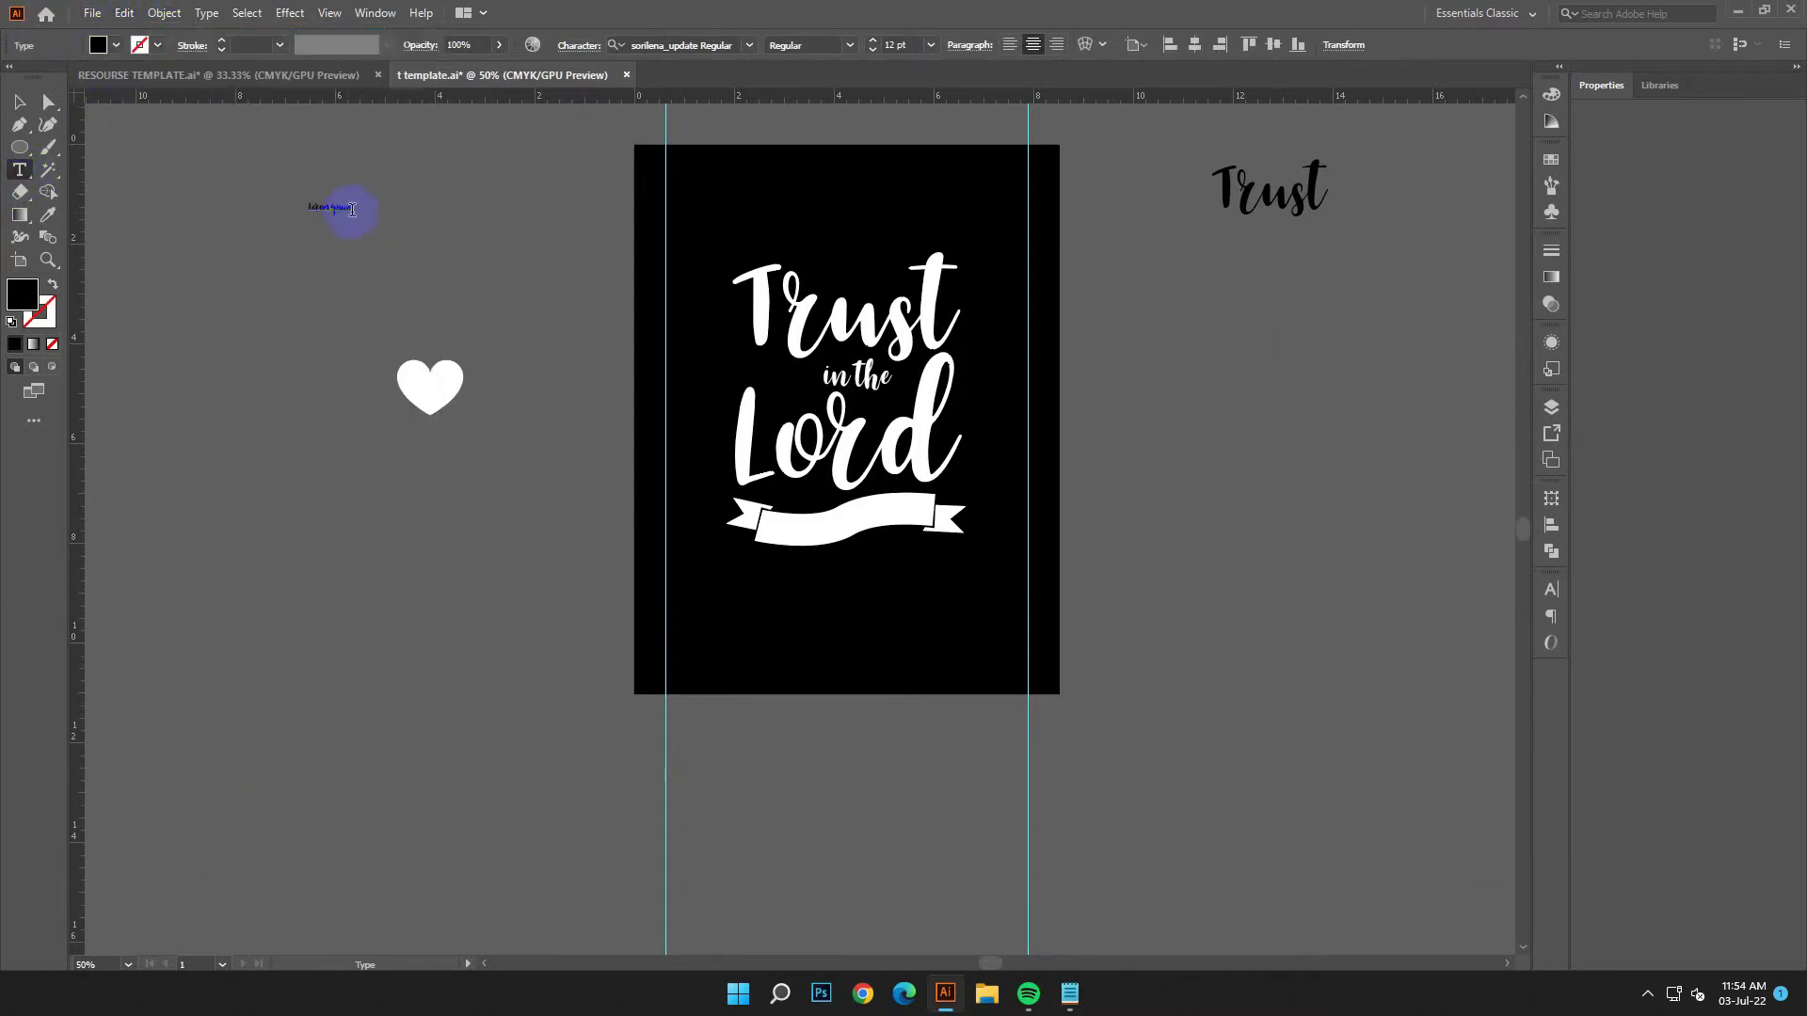
click(123, 12)
click(139, 124)
key(Escape)
drag(349, 218, 580, 313)
Copy the font name Milk Run from the Notepad document.
click(1054, 993)
drag(1374, 690, 1235, 679)
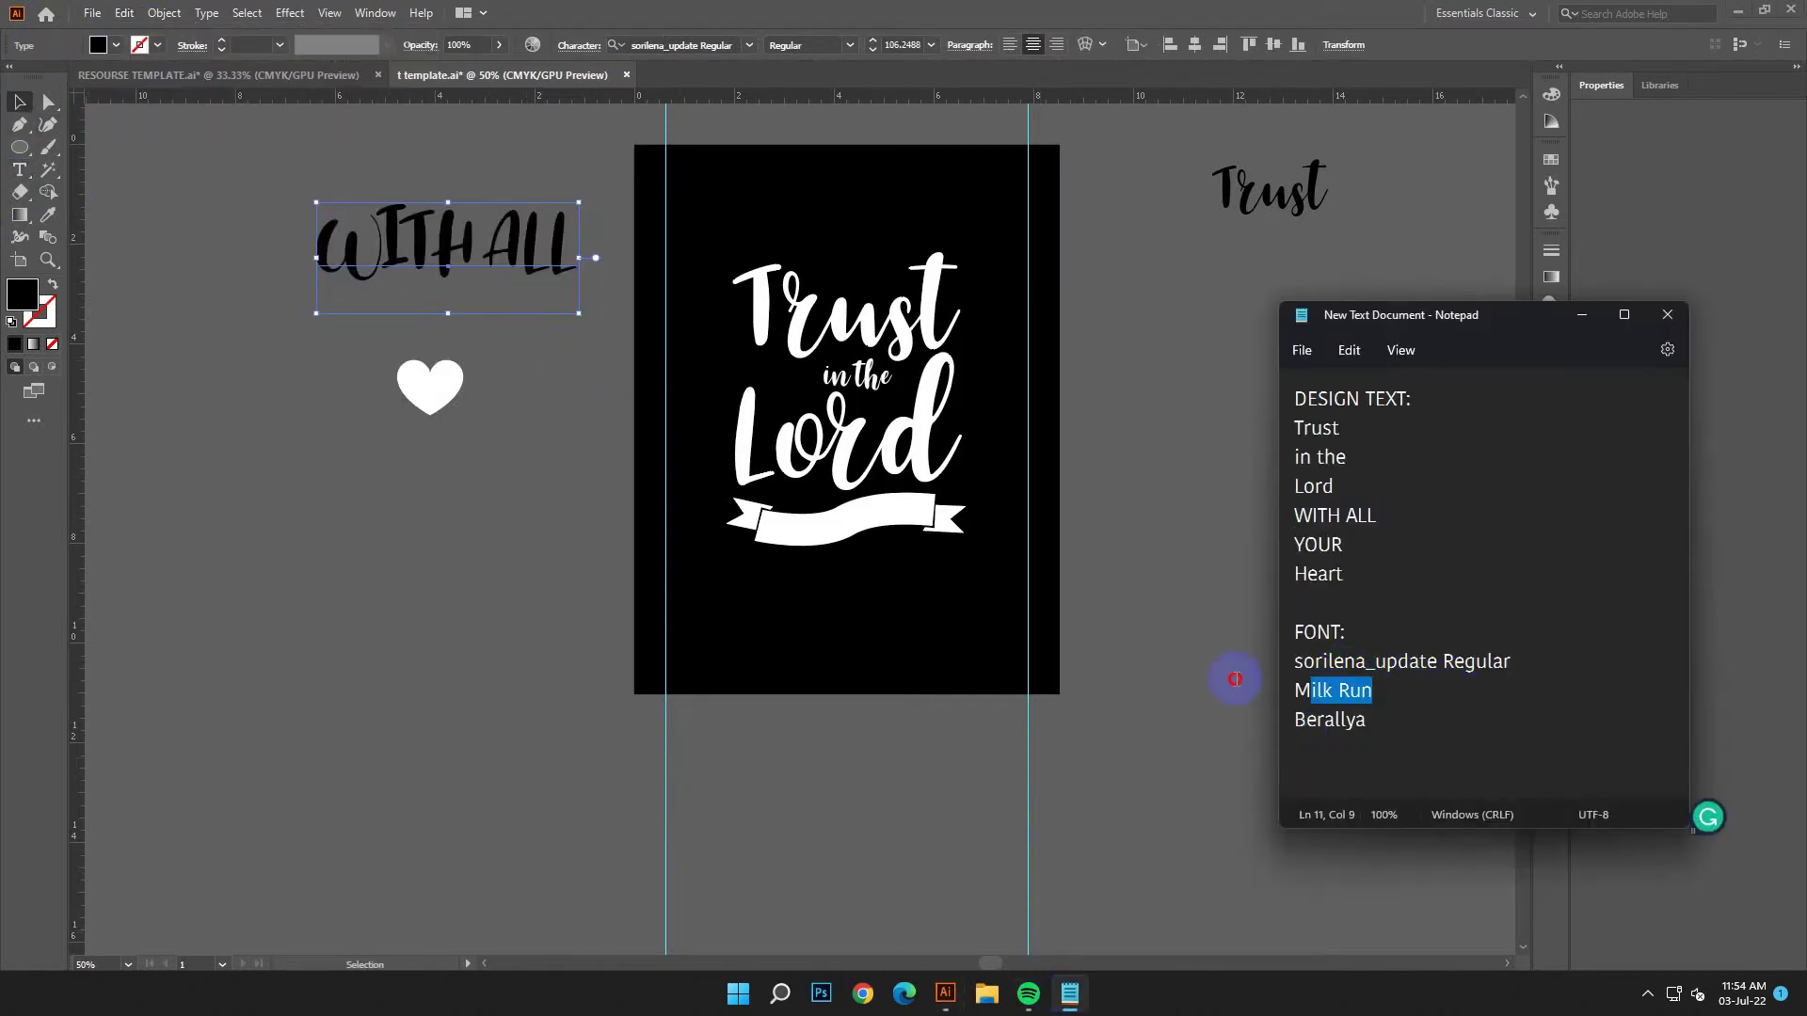
right_click(1281, 688)
click(1344, 401)
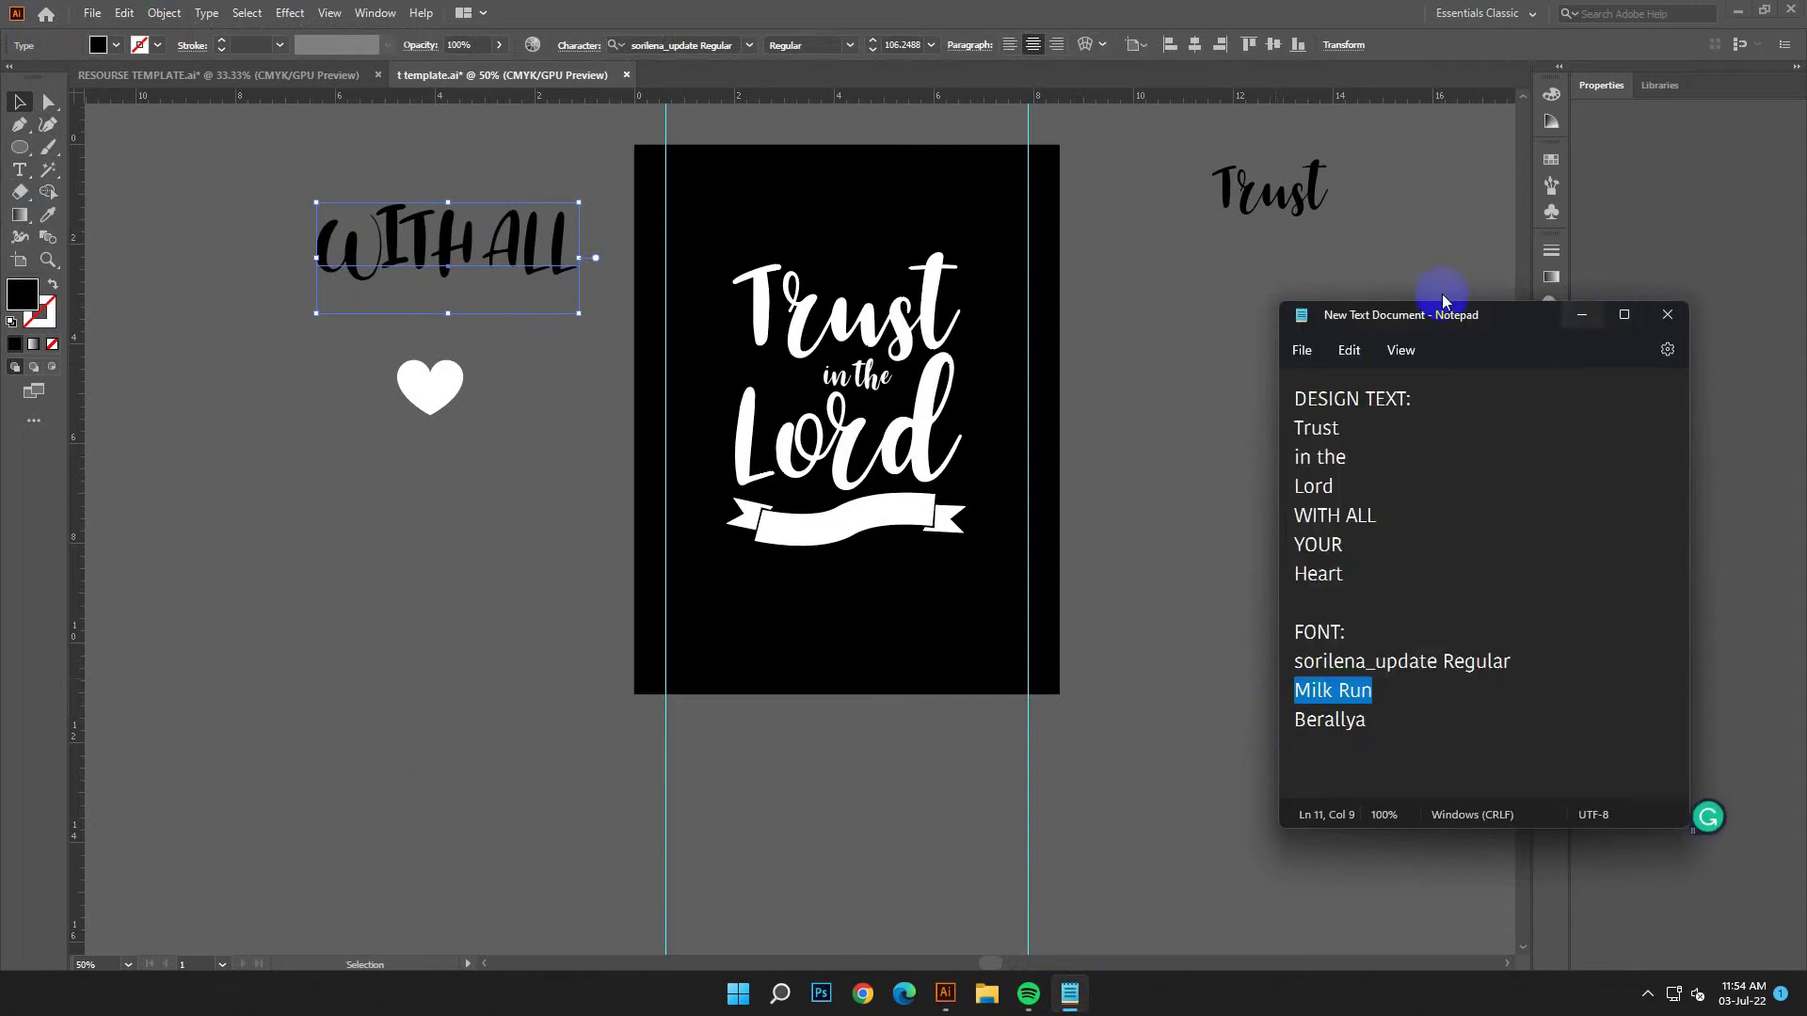
Change the font of the WITH ALL text to Milk Run using the copied font name, keeping its fill black.
click(711, 42)
right_click(689, 44)
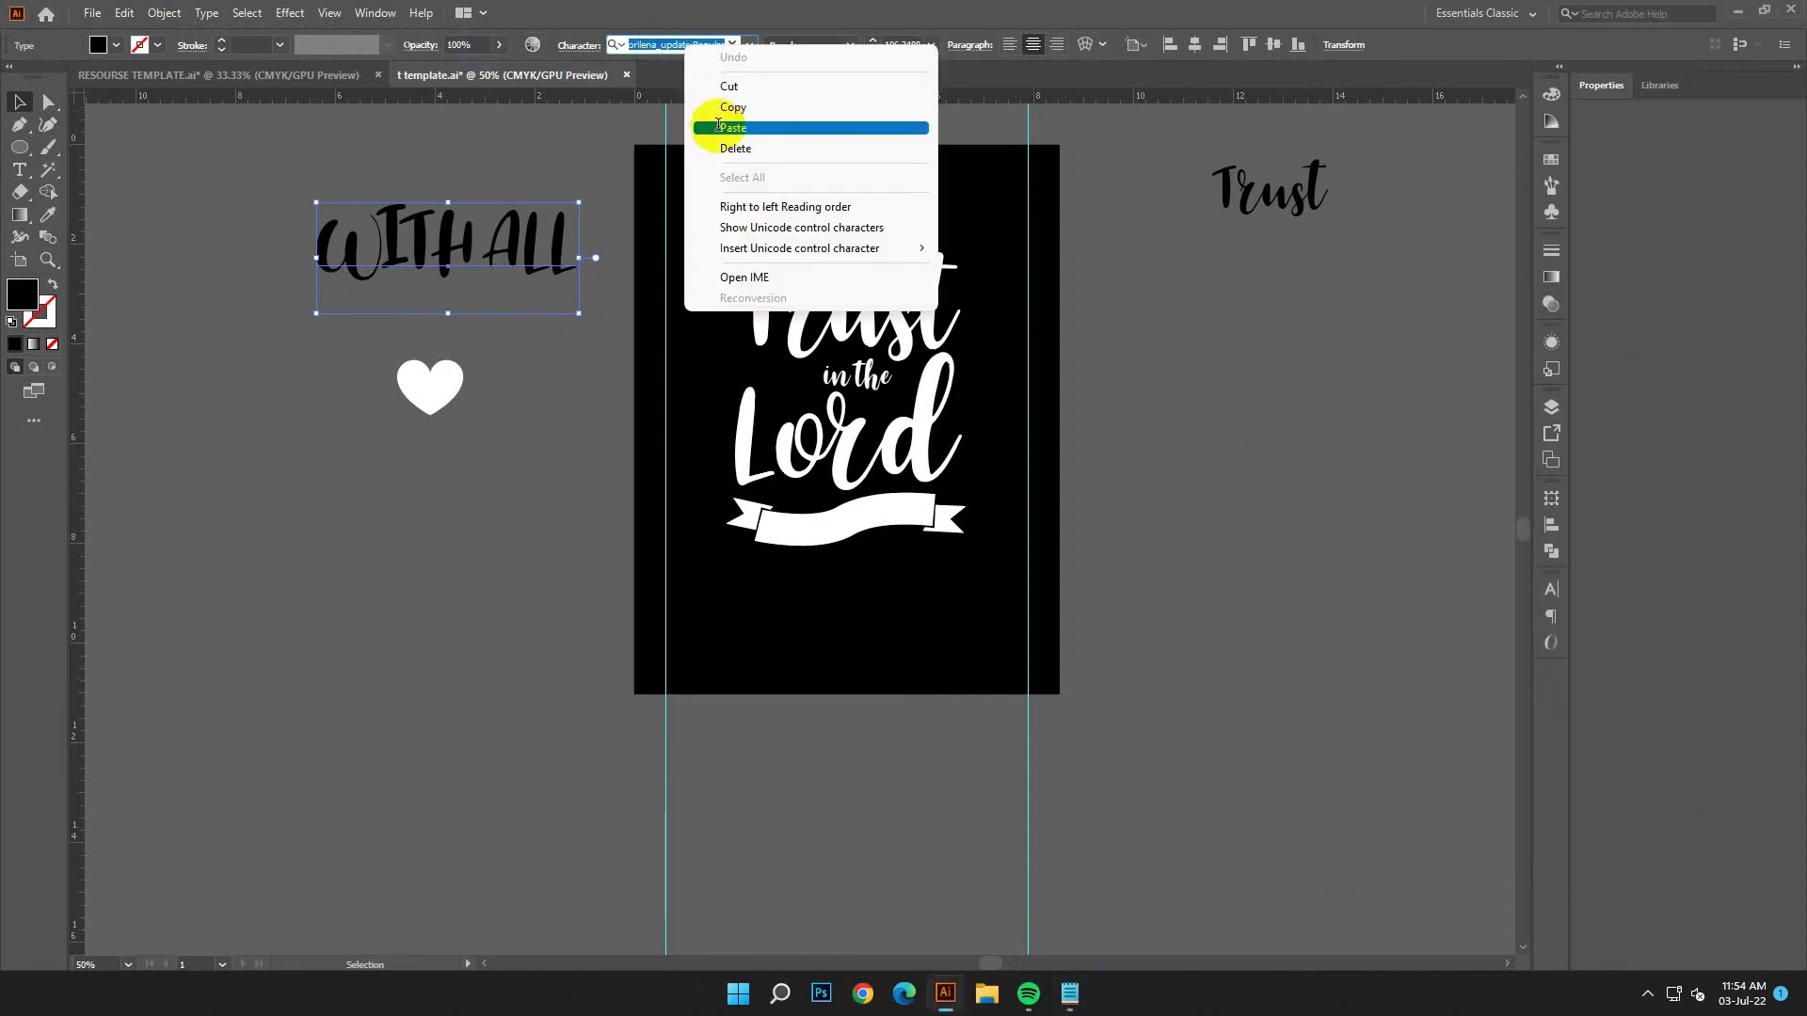
click(706, 125)
click(895, 150)
double_click(22, 292)
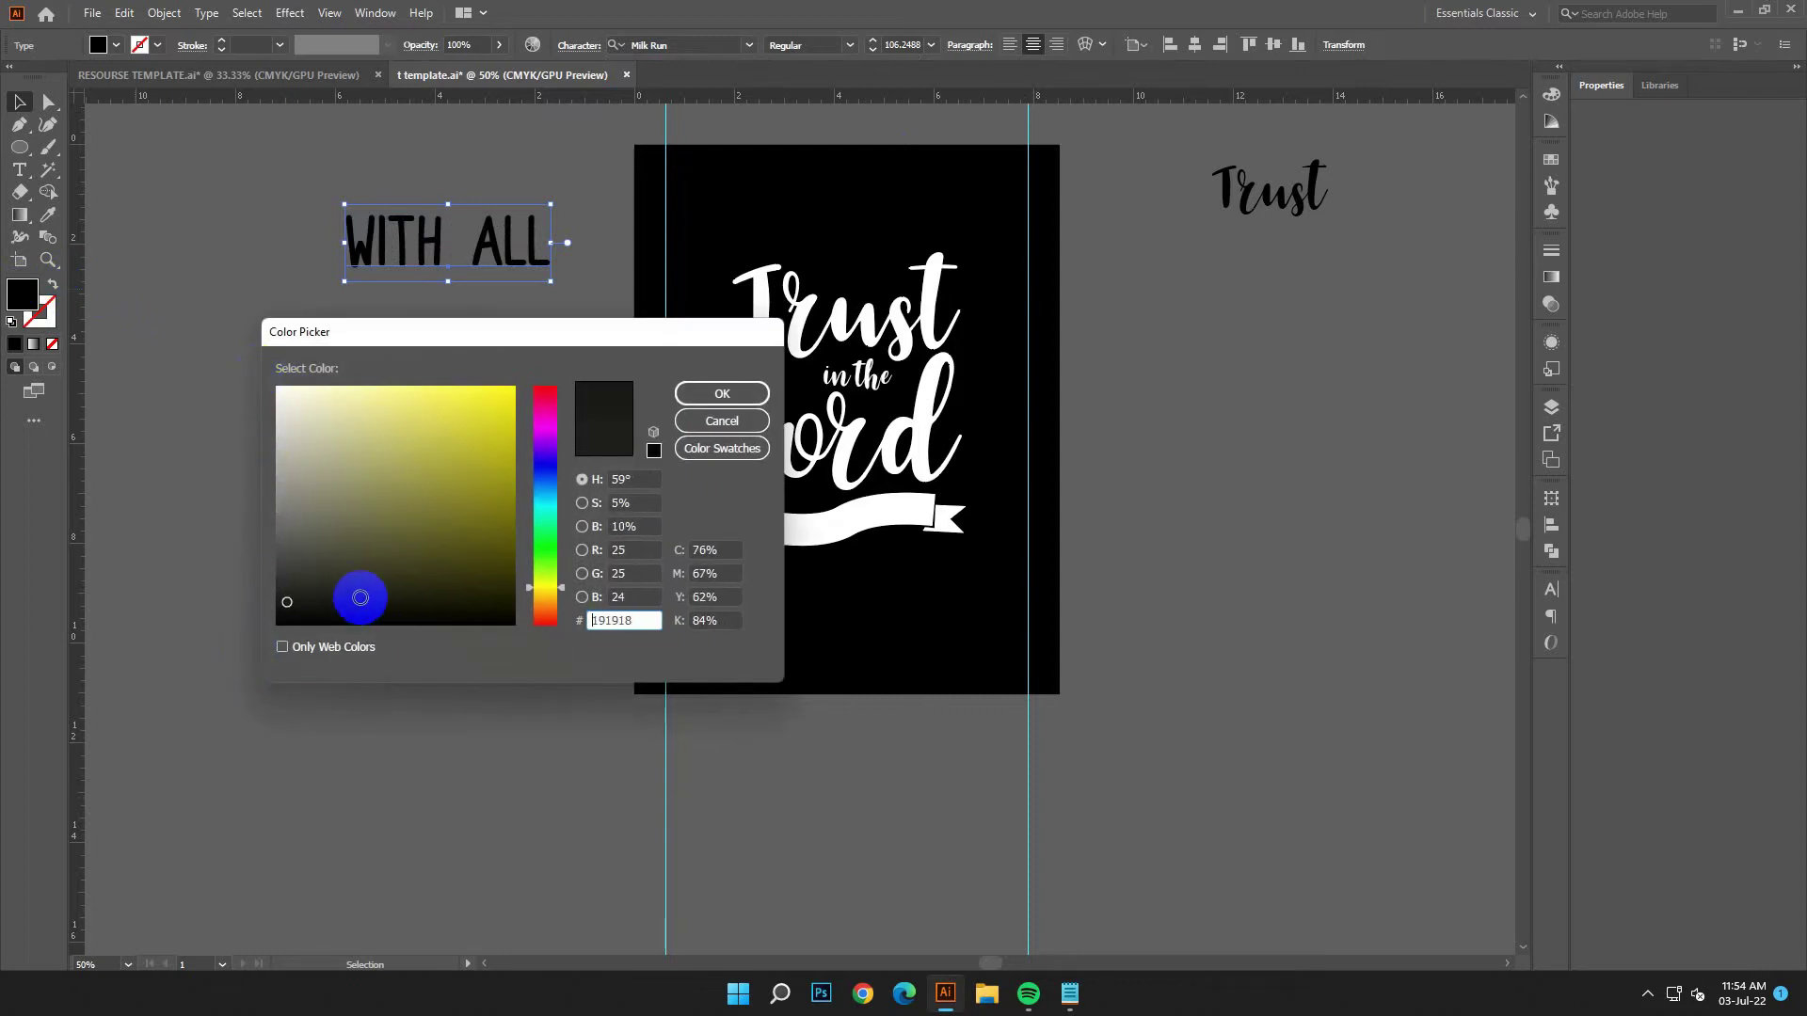
click(722, 393)
Move the WITH ALL text off the artboard, placing it to the right at about the height of the ribbon banner.
click(808, 419)
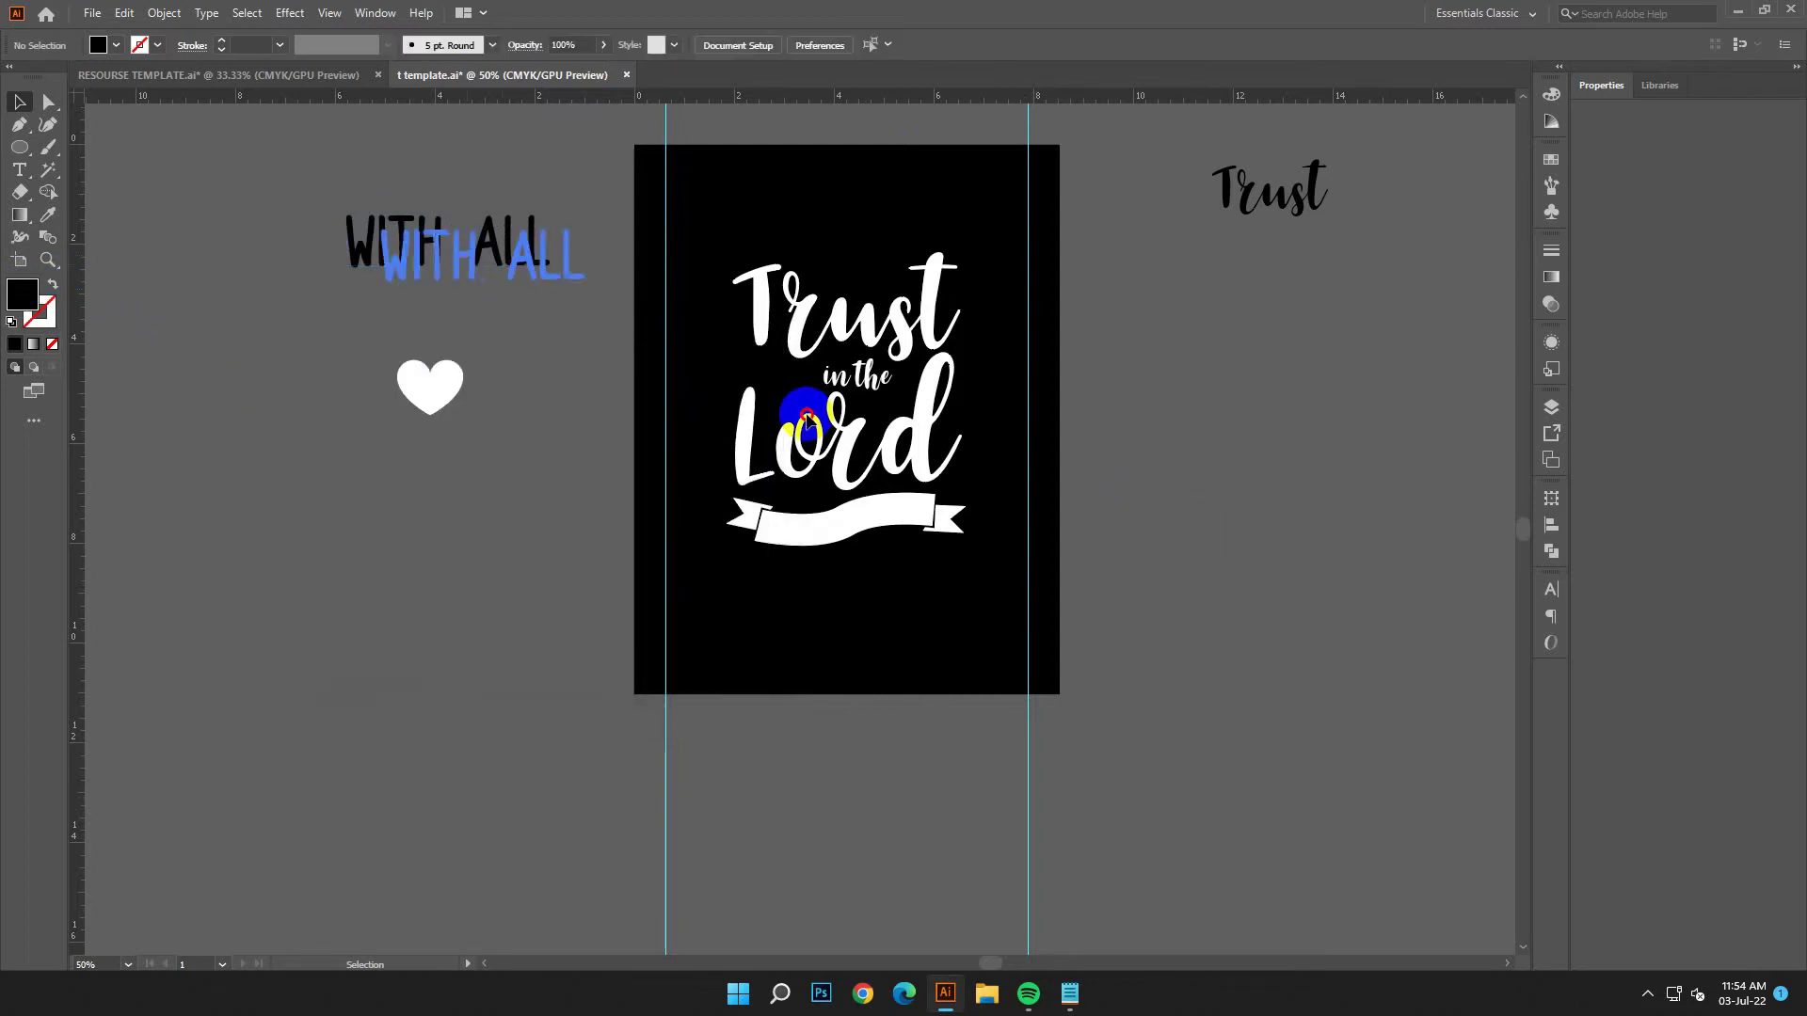
drag(807, 415, 1200, 502)
key(ctrl+plus)
key(ctrl+plus)
drag(423, 796, 856, 508)
click(758, 738)
scroll(1238, 367, up, 1)
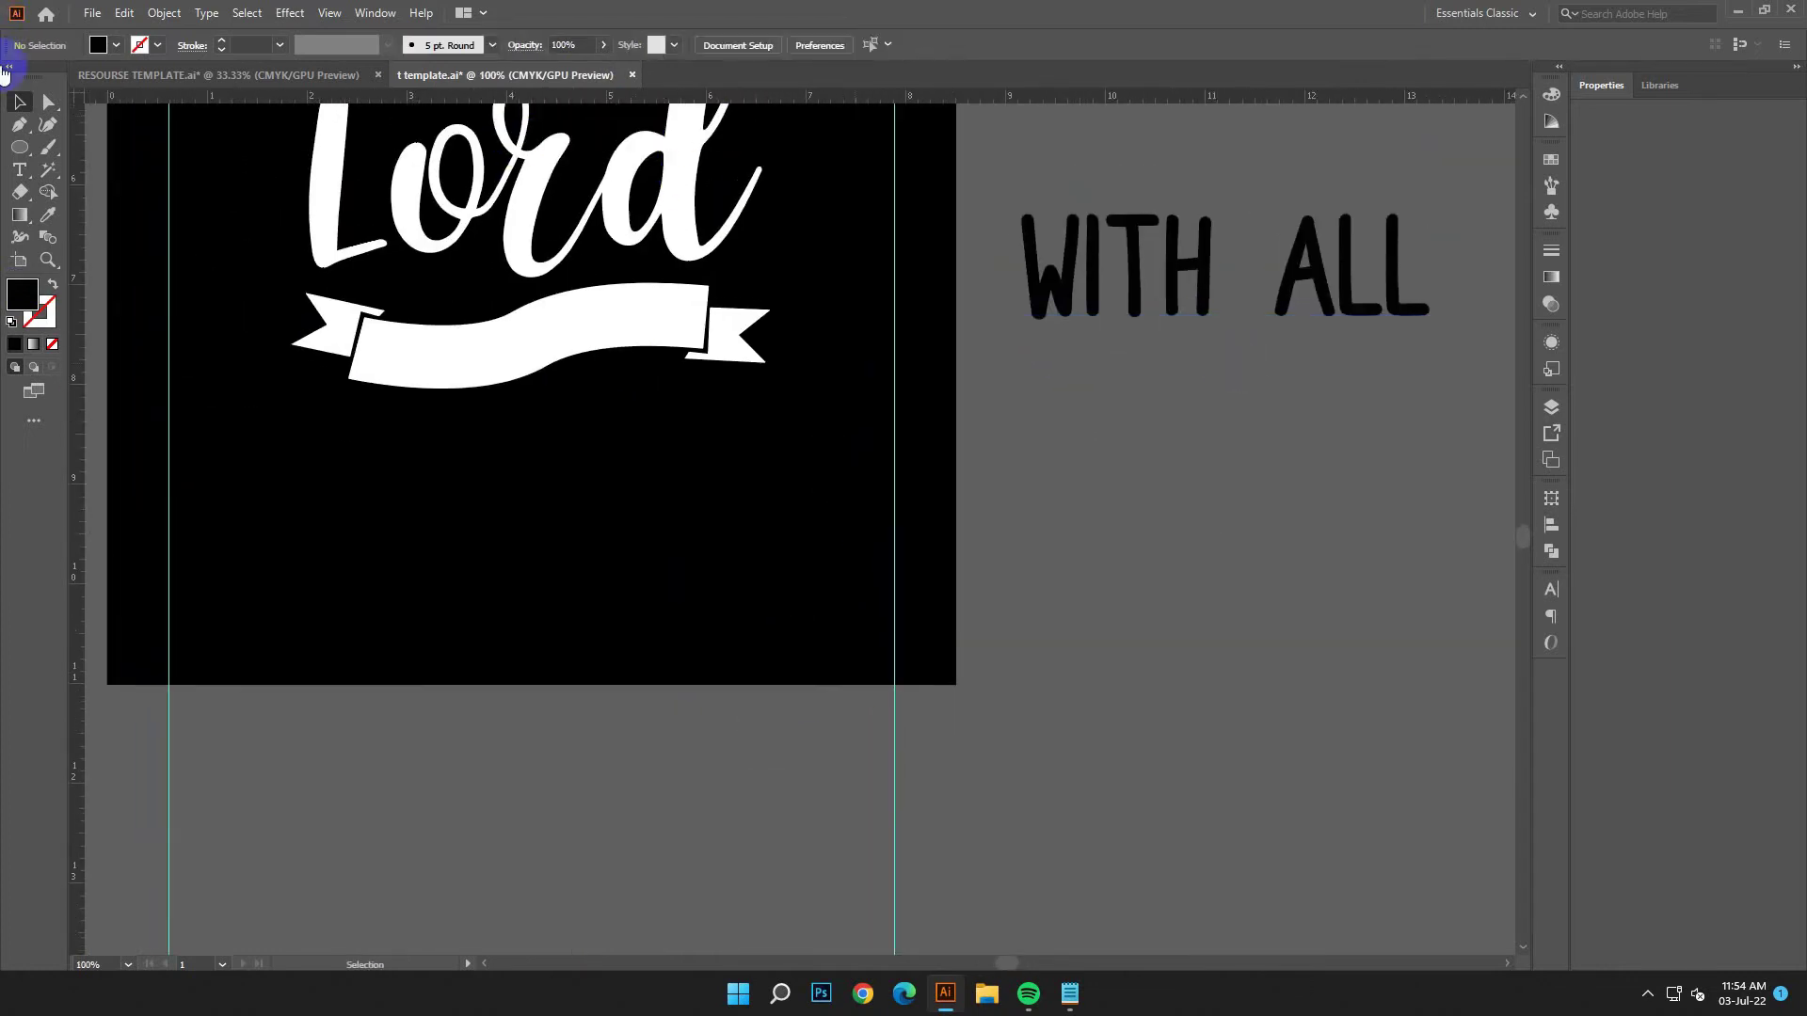
Draw a wavy open path with the Pen tool through the middle of the ribbon, with a black stroke and no fill.
click(20, 124)
click(394, 352)
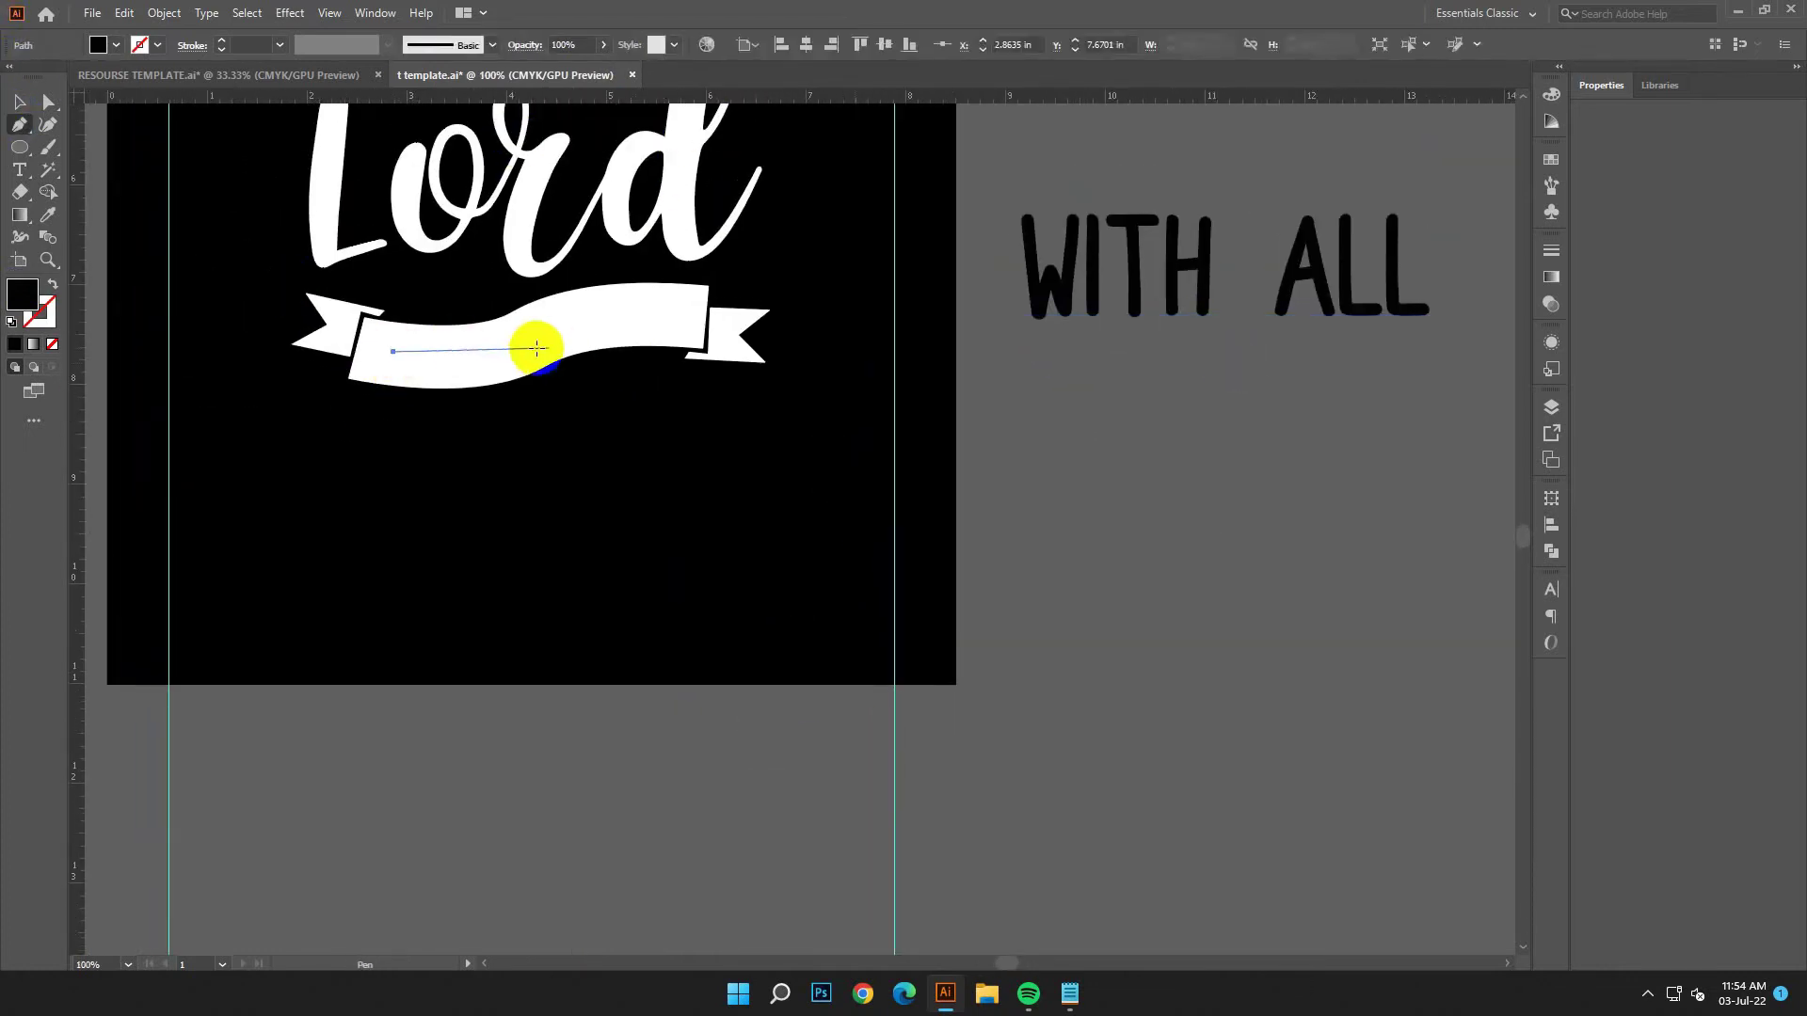
drag(527, 340, 581, 309)
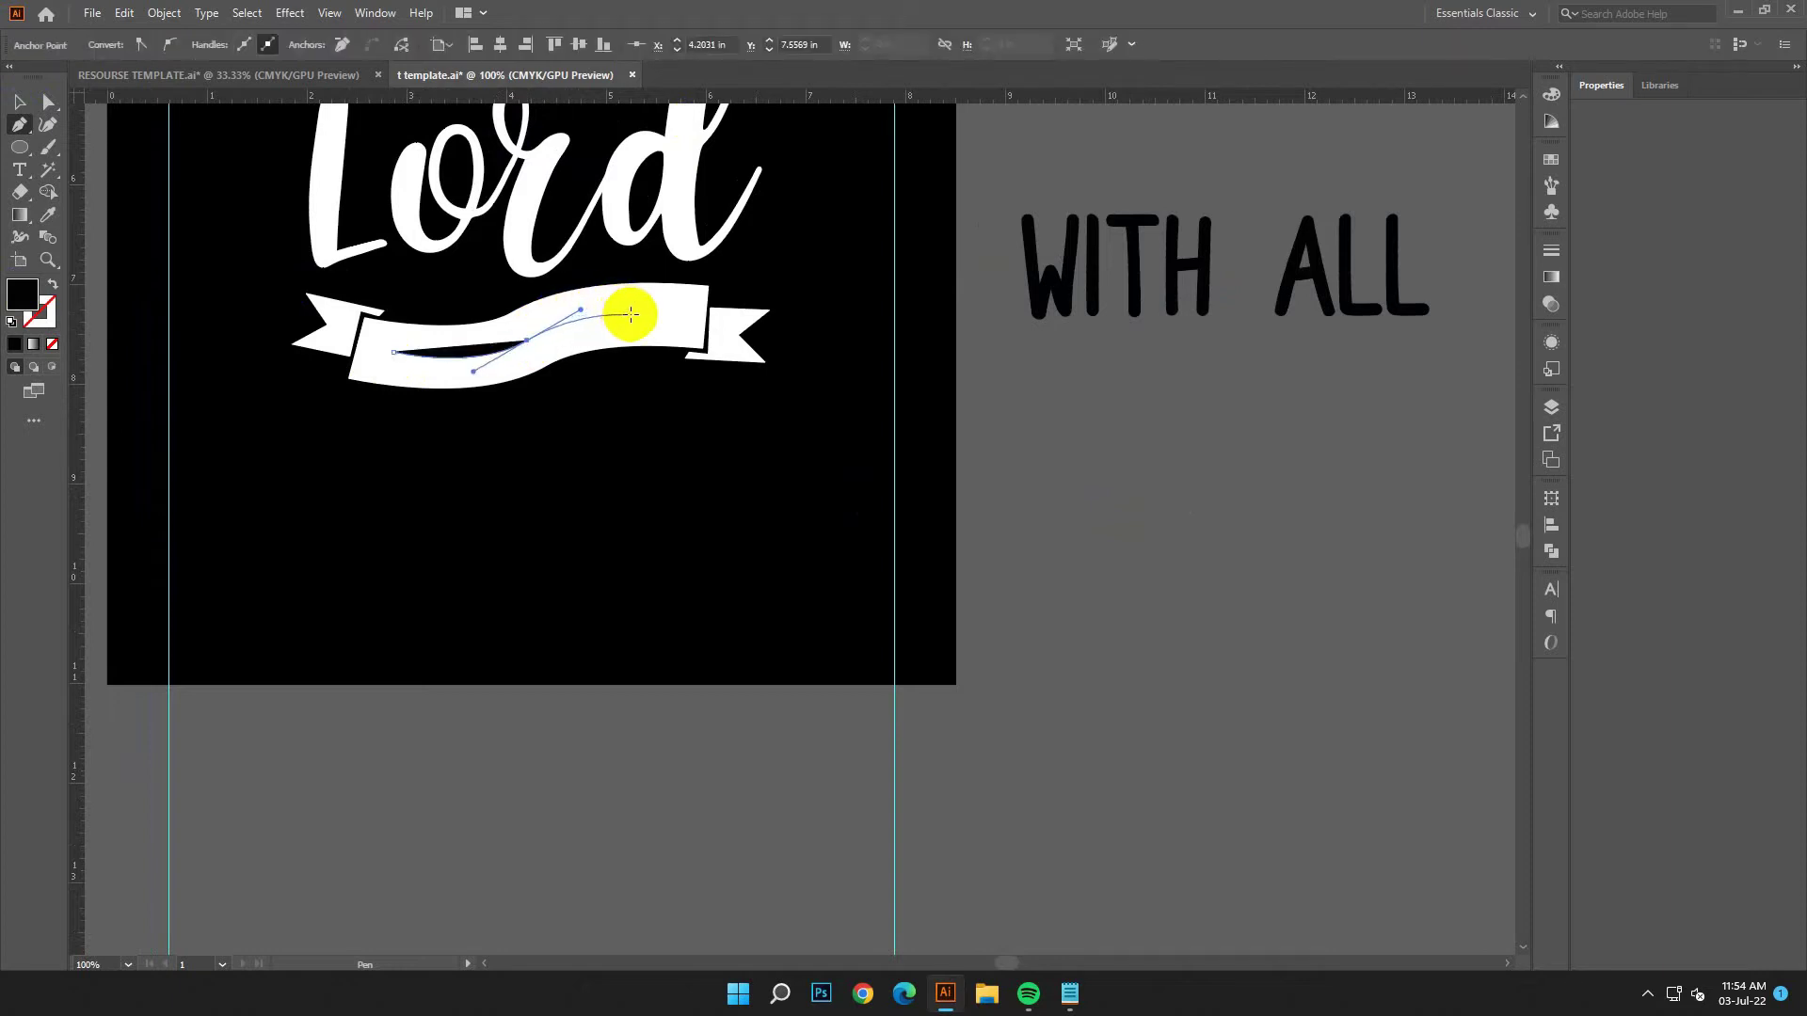
click(20, 102)
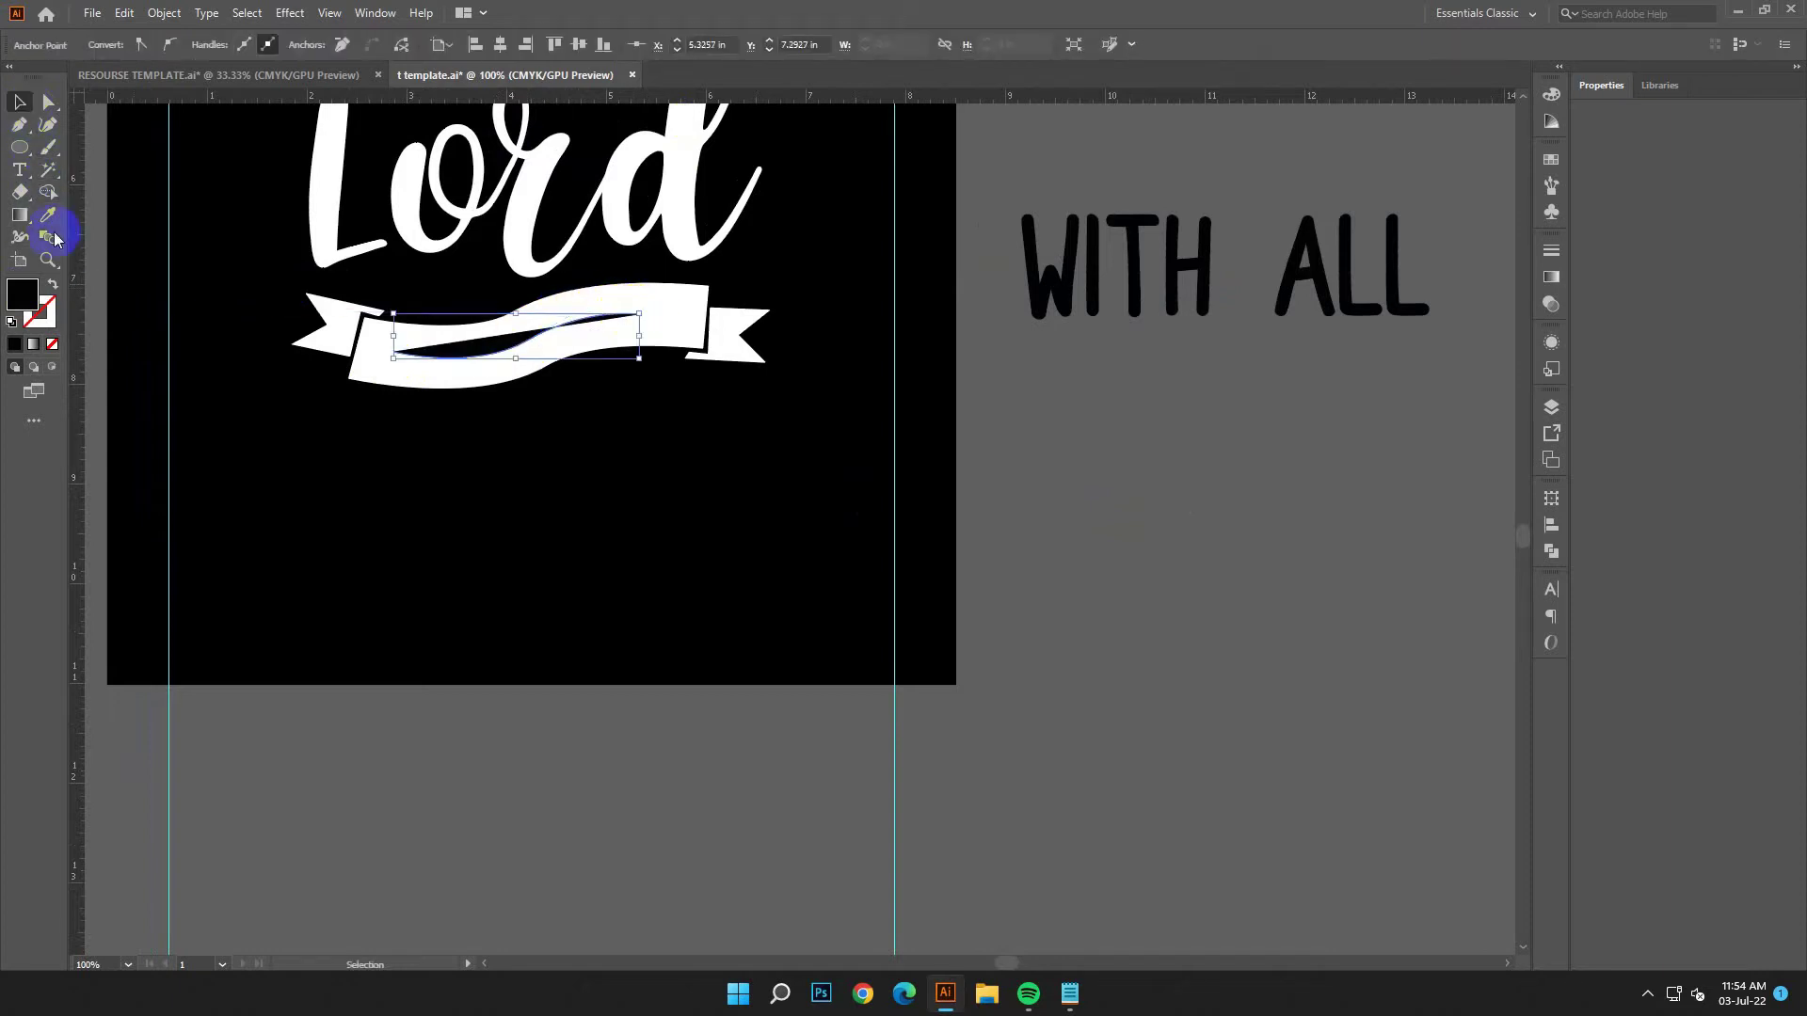
click(53, 285)
click(20, 124)
click(1001, 433)
click(123, 13)
click(154, 35)
click(20, 101)
click(1222, 508)
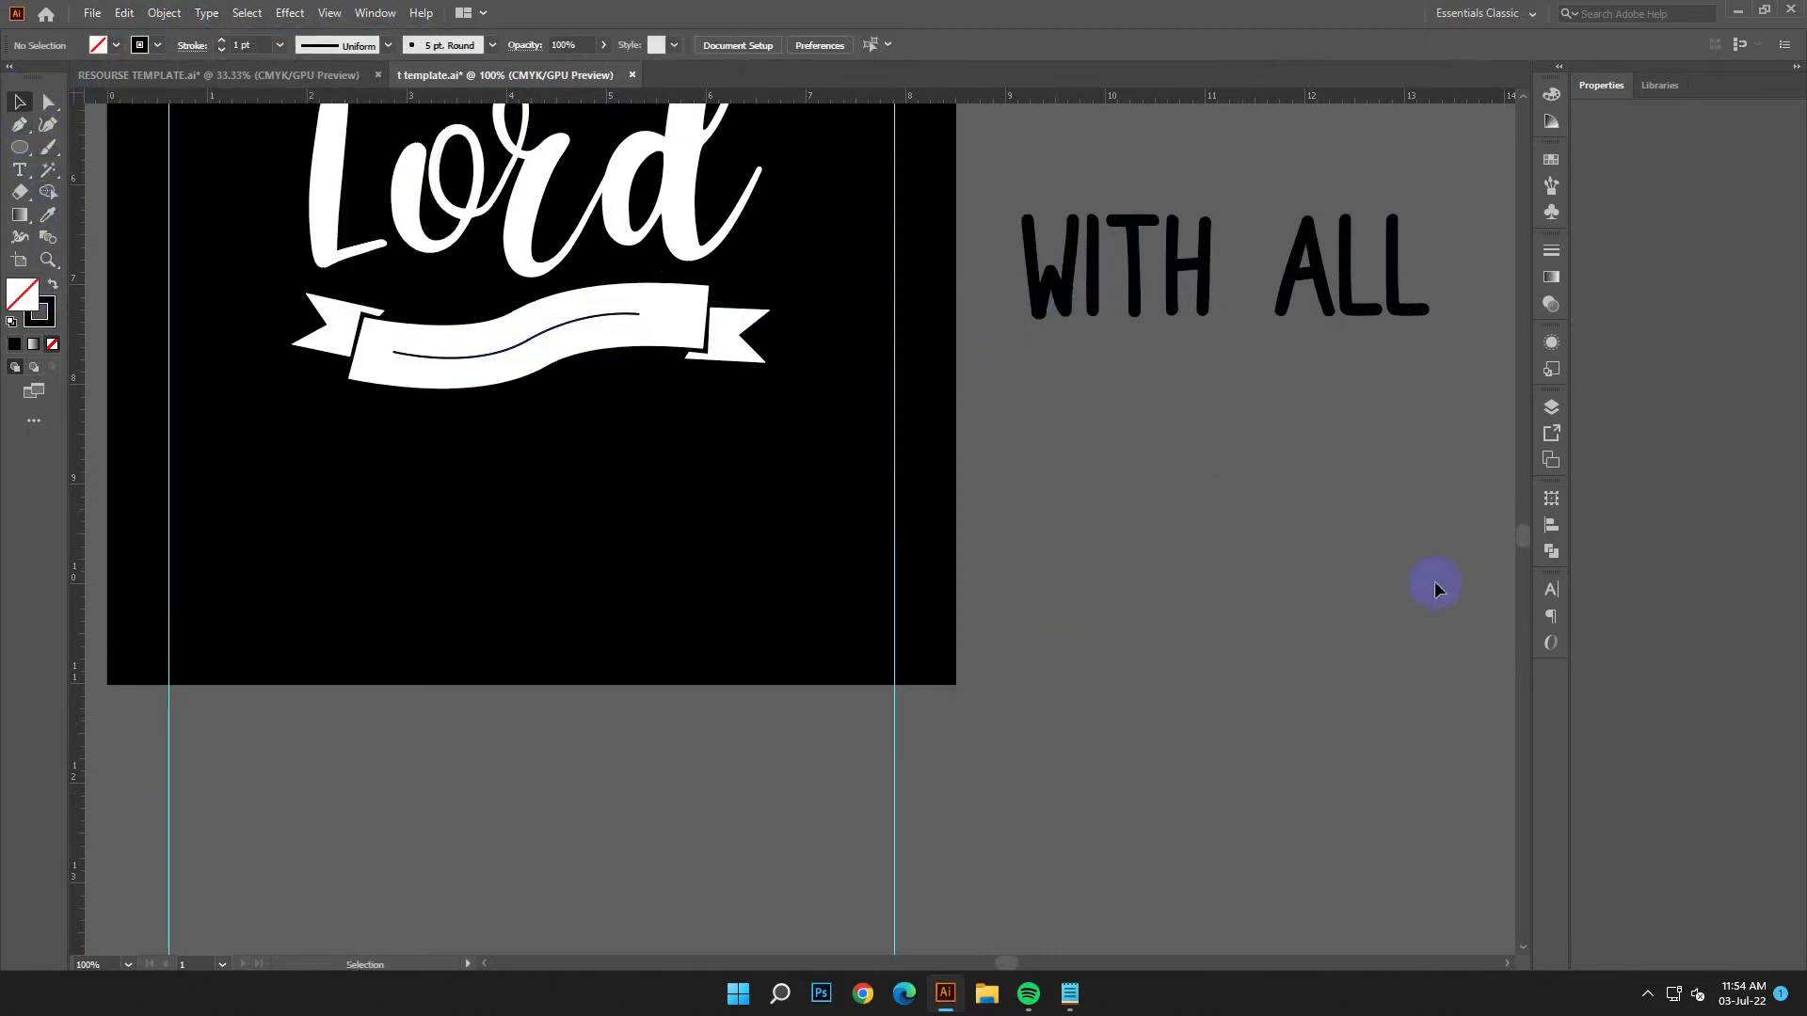
Copy the WITH ALL text and paste it as type on the wavy path inside the ribbon.
click(35, 390)
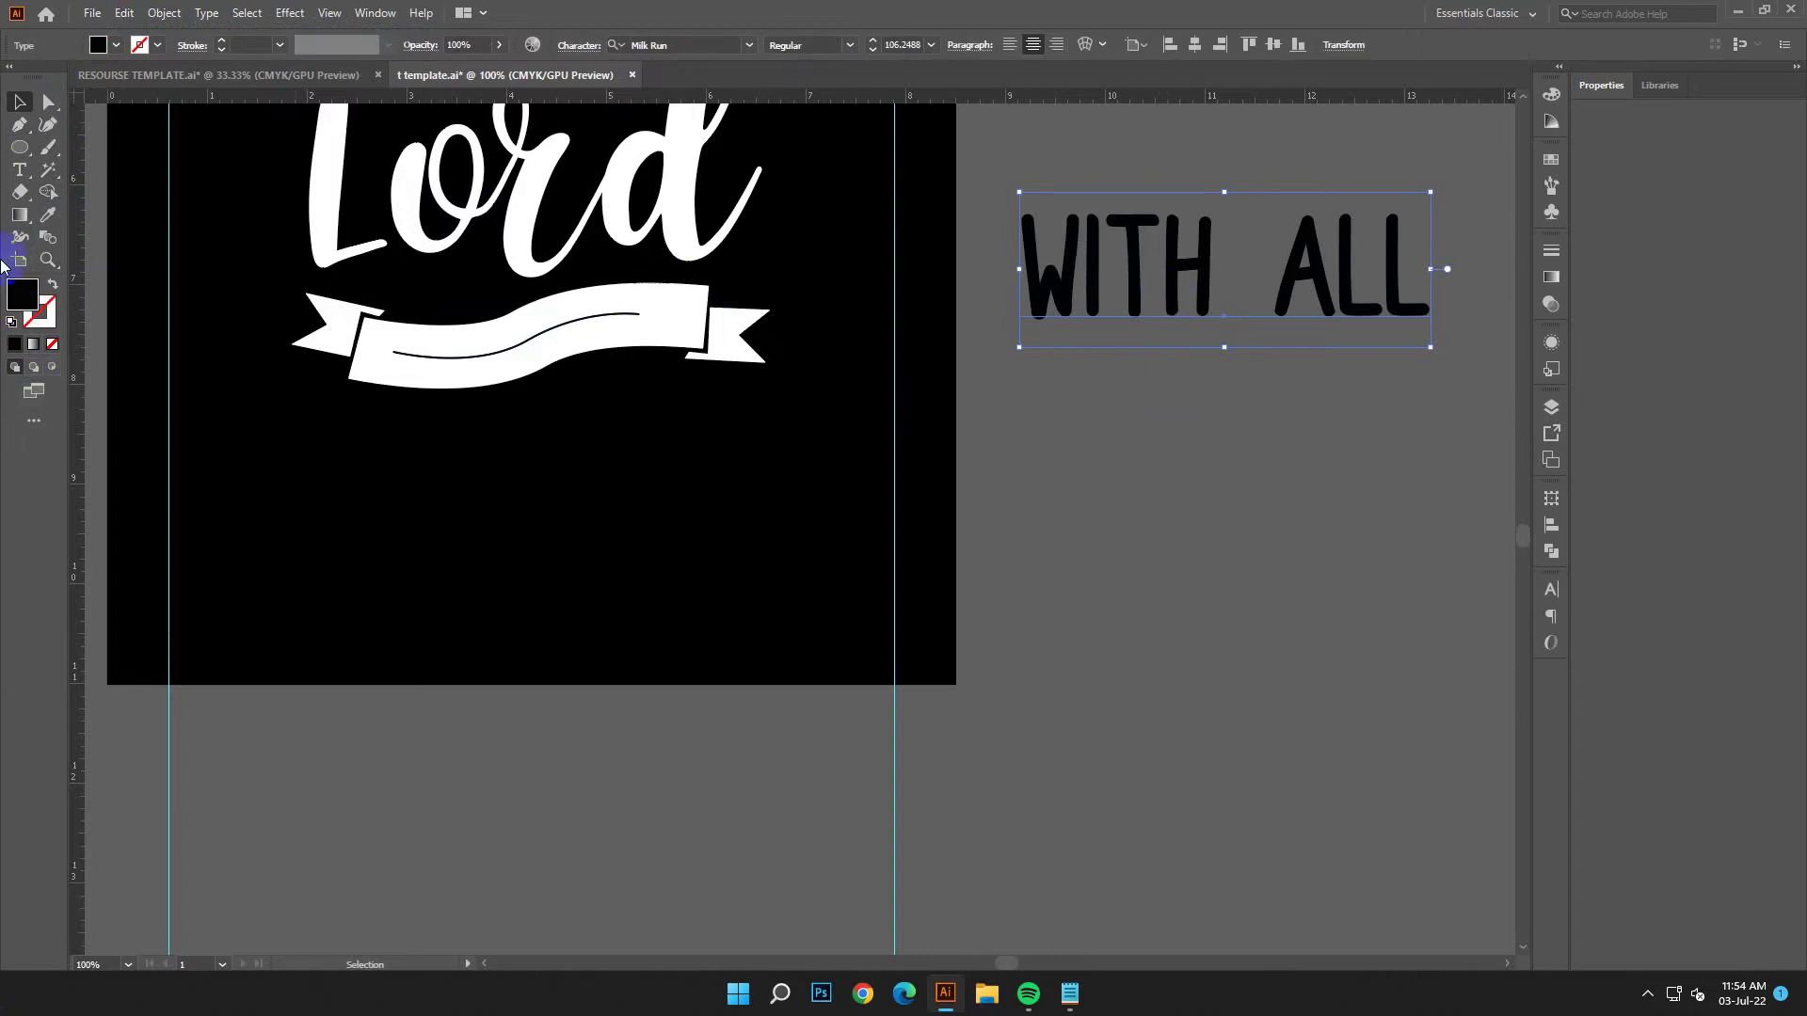
click(20, 171)
click(1451, 307)
triple_click(1368, 299)
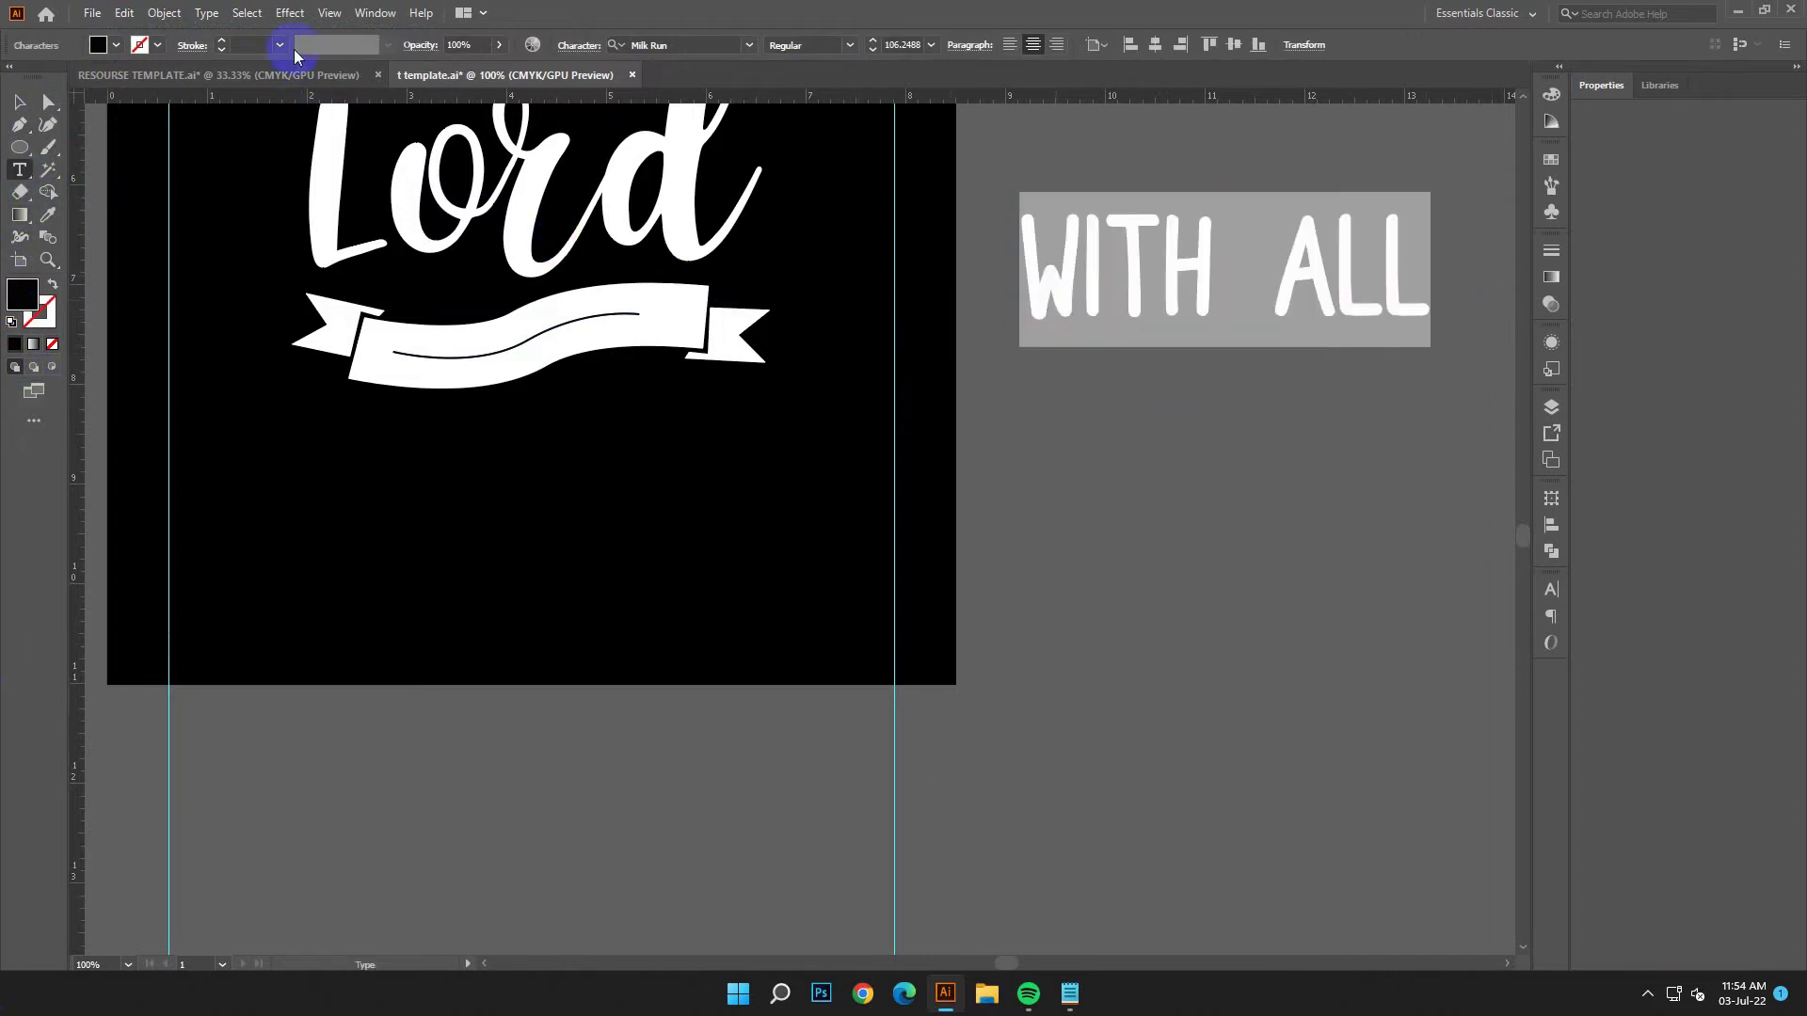
click(124, 12)
click(178, 101)
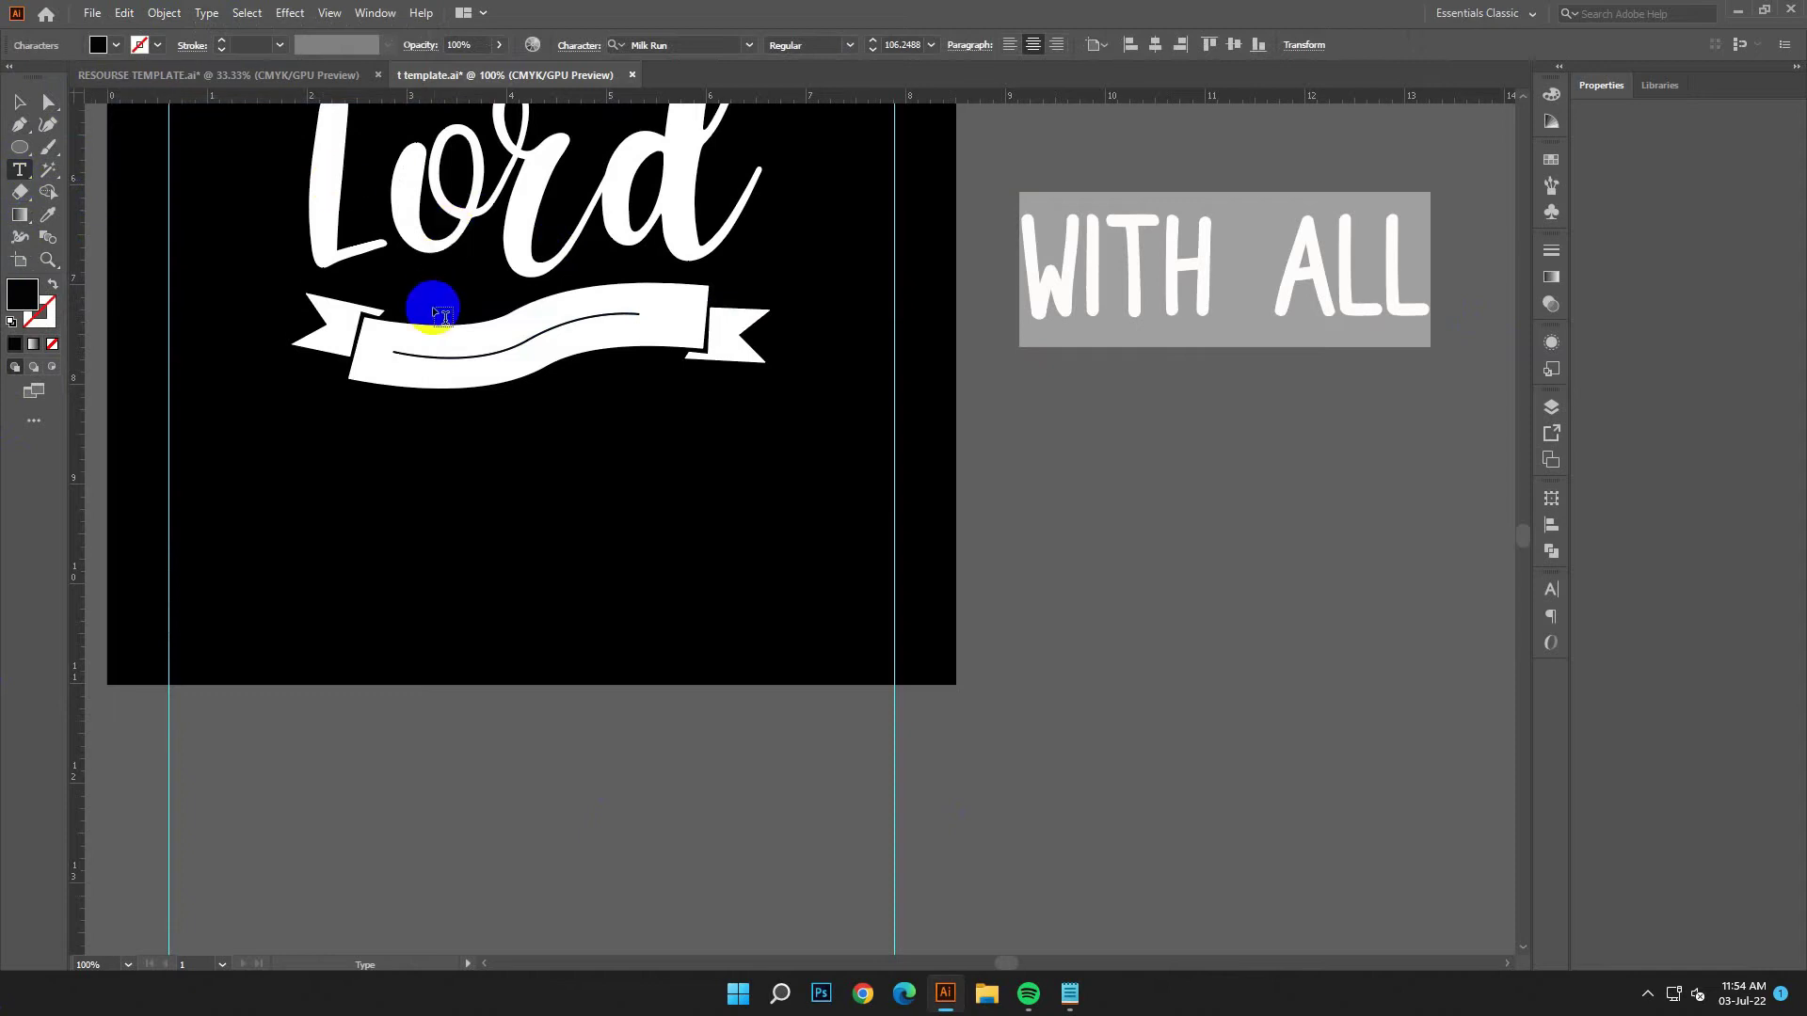
click(424, 354)
drag(640, 326, 499, 372)
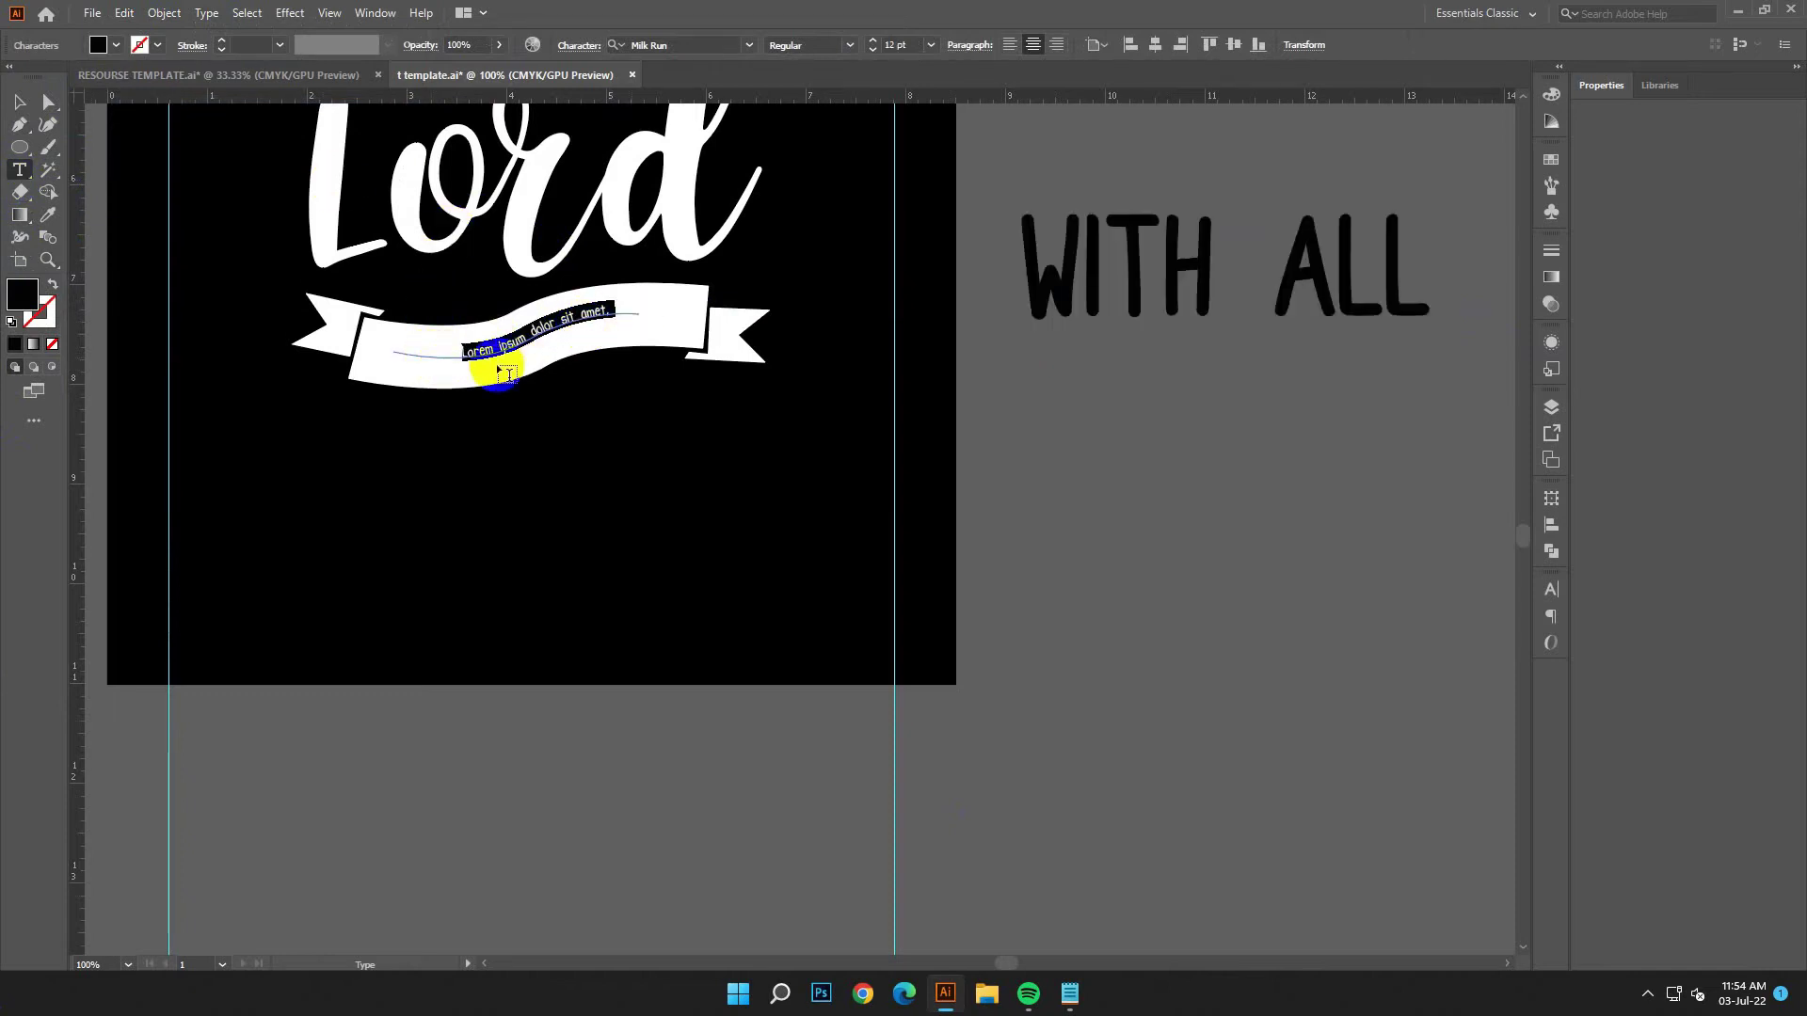
click(123, 12)
click(104, 119)
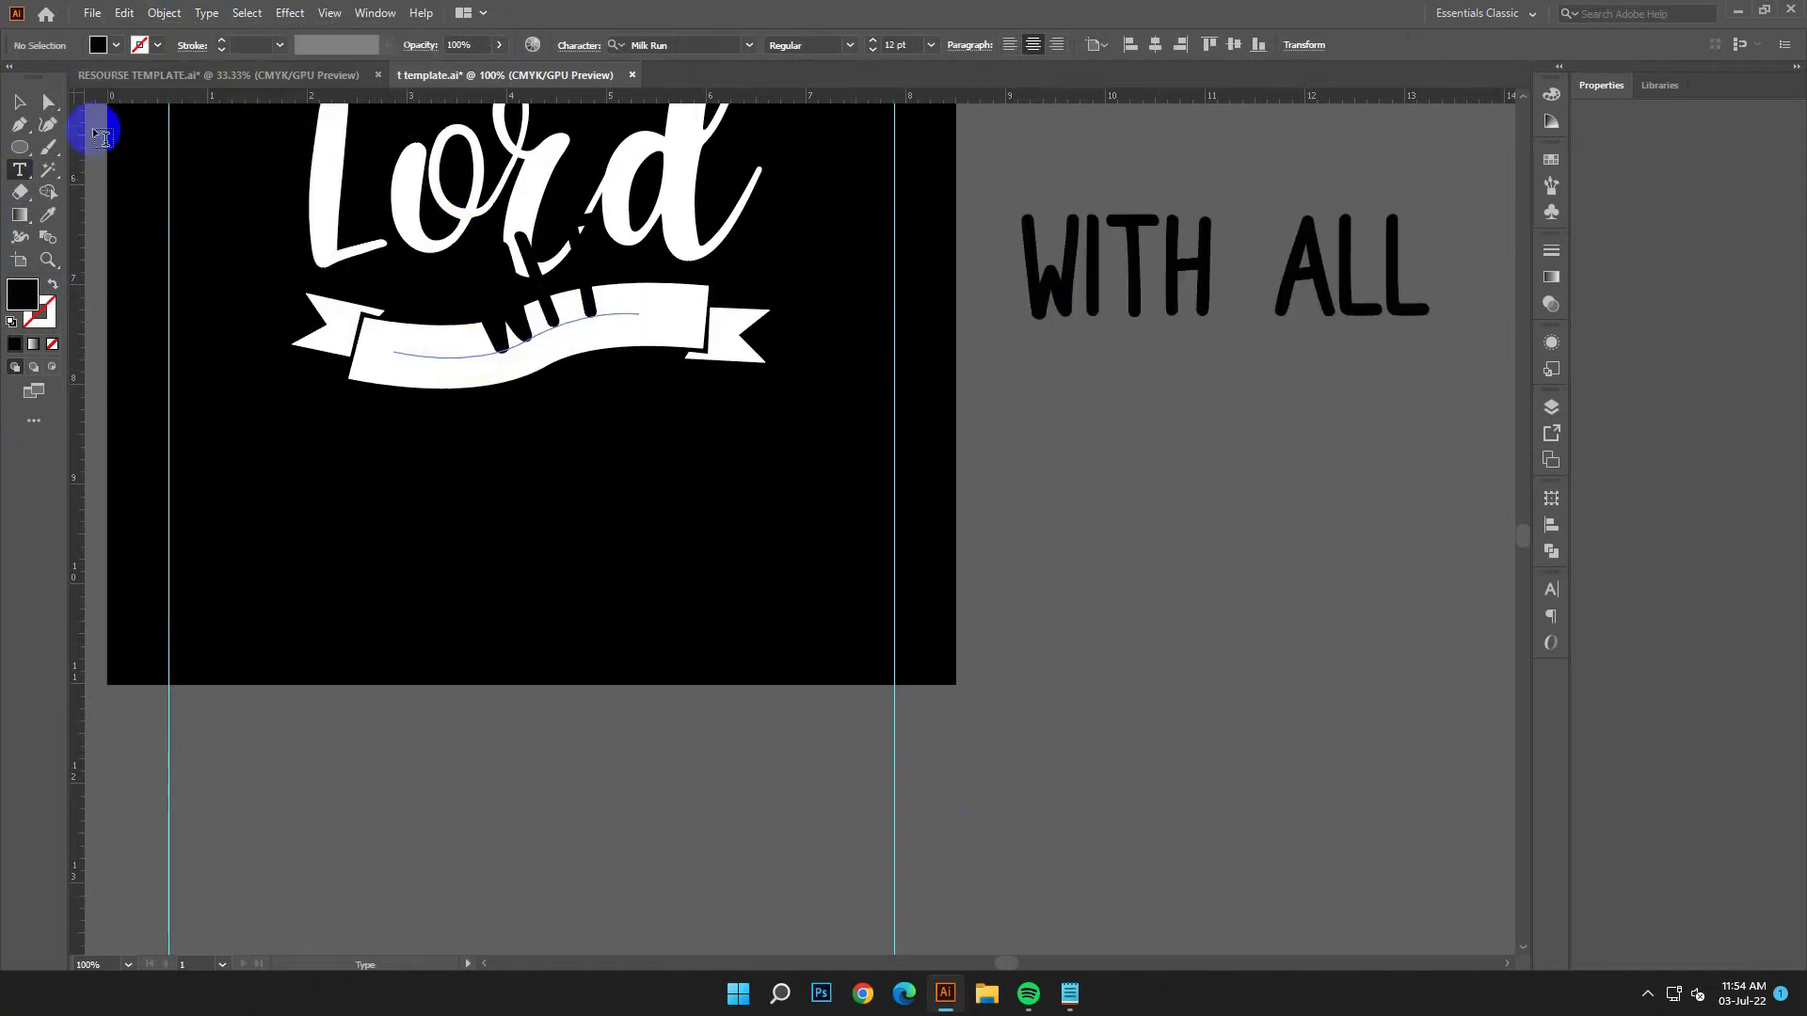
Set the font size of the WITH ALL text on the ribbon path to 36 pt.
click(22, 102)
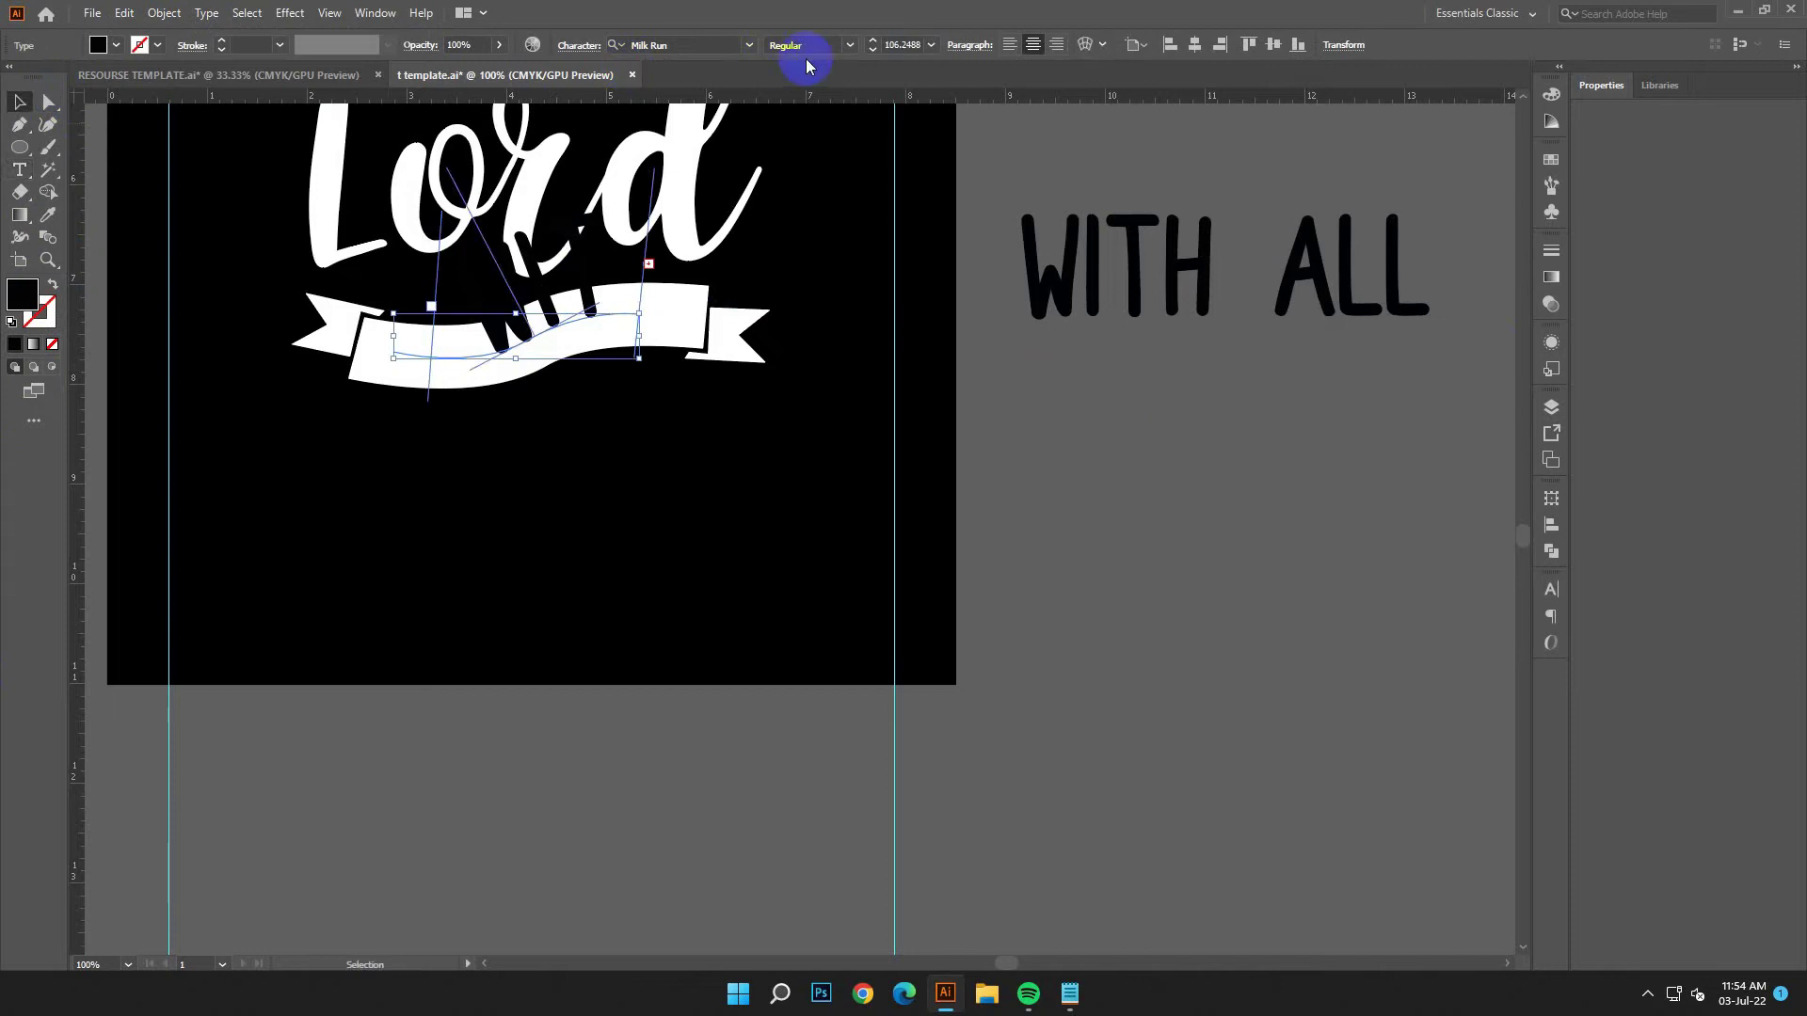
click(933, 45)
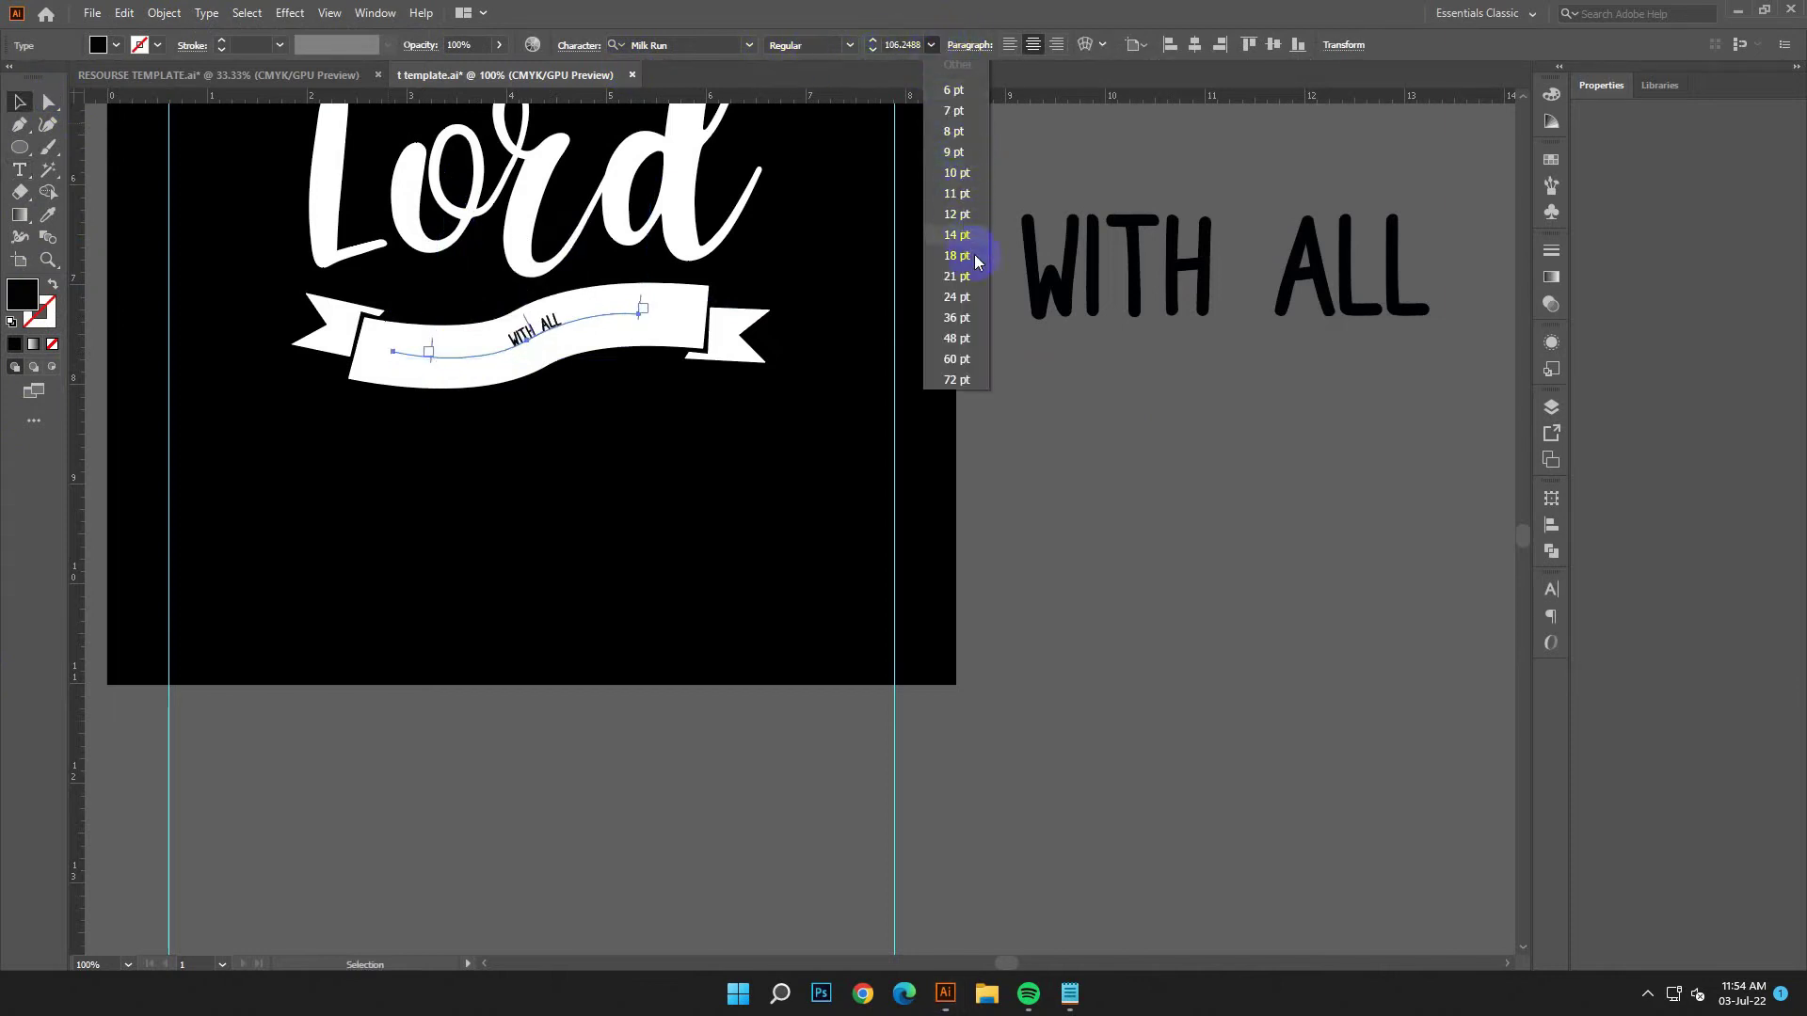
click(959, 317)
click(840, 410)
Set Align to Path to Center in the Type on a Path options for the ribbon text, with the preview on.
click(206, 12)
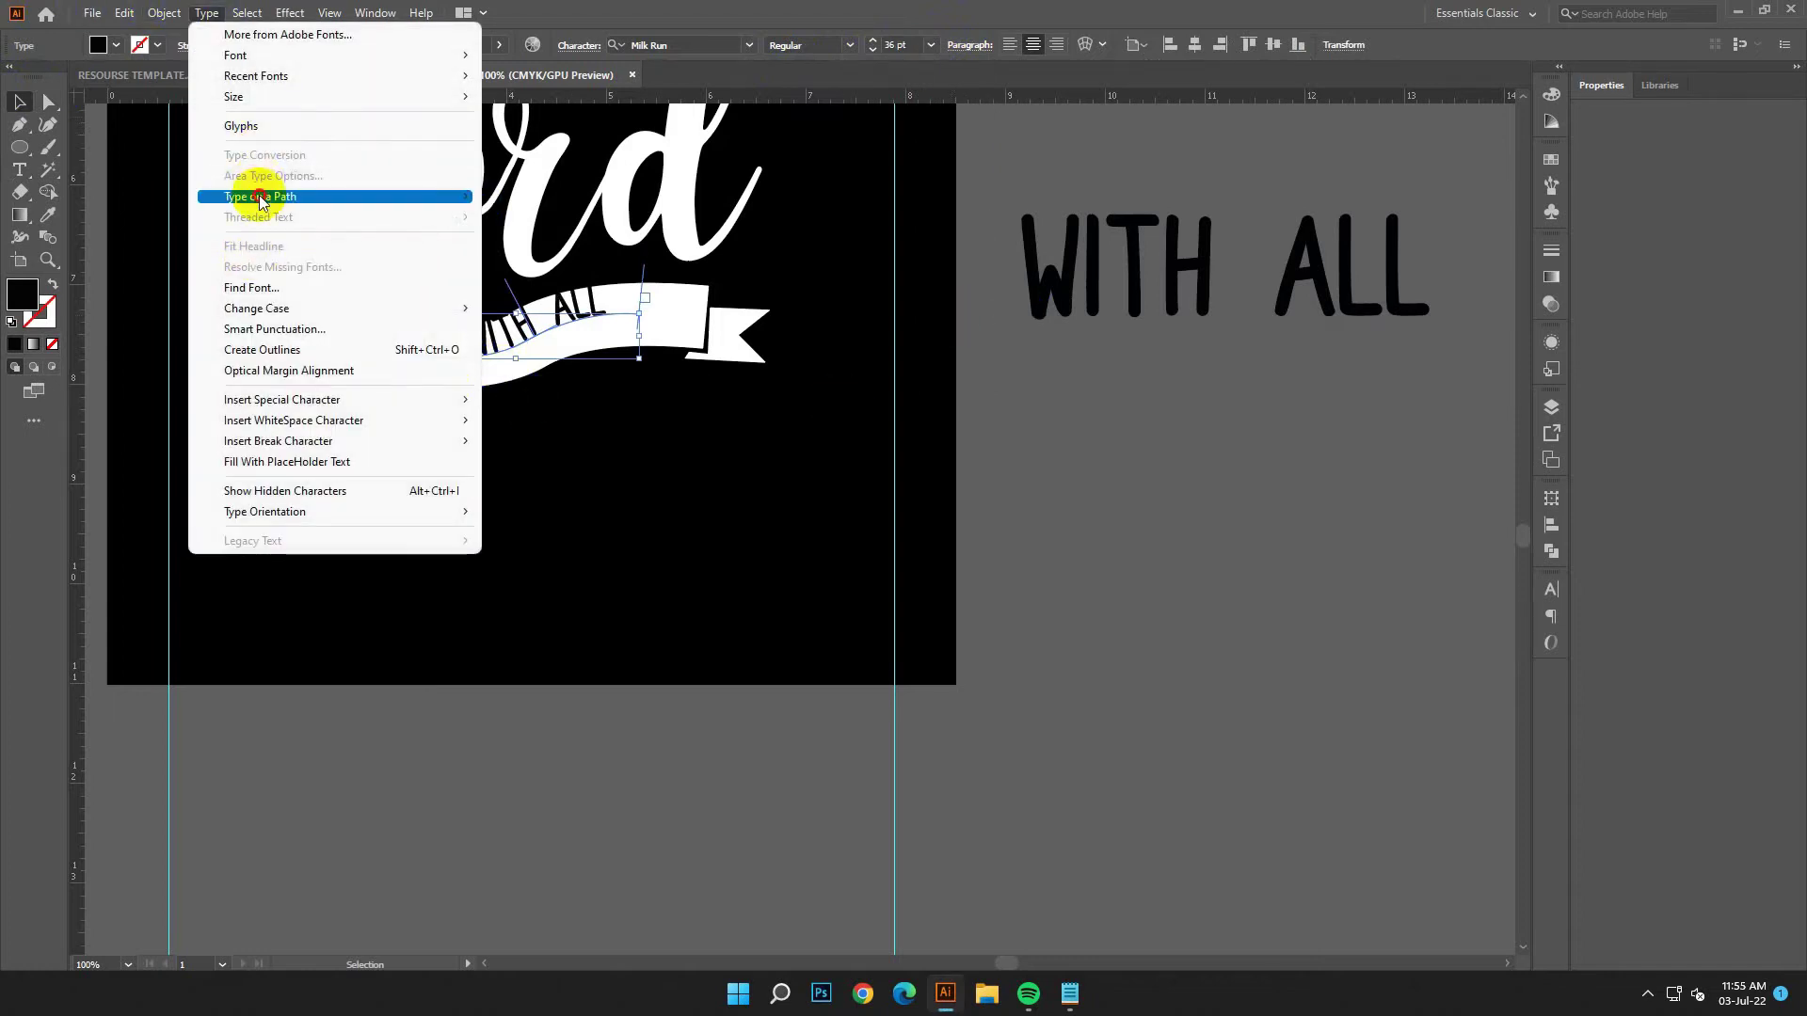
mouse_move(256, 196)
click(546, 311)
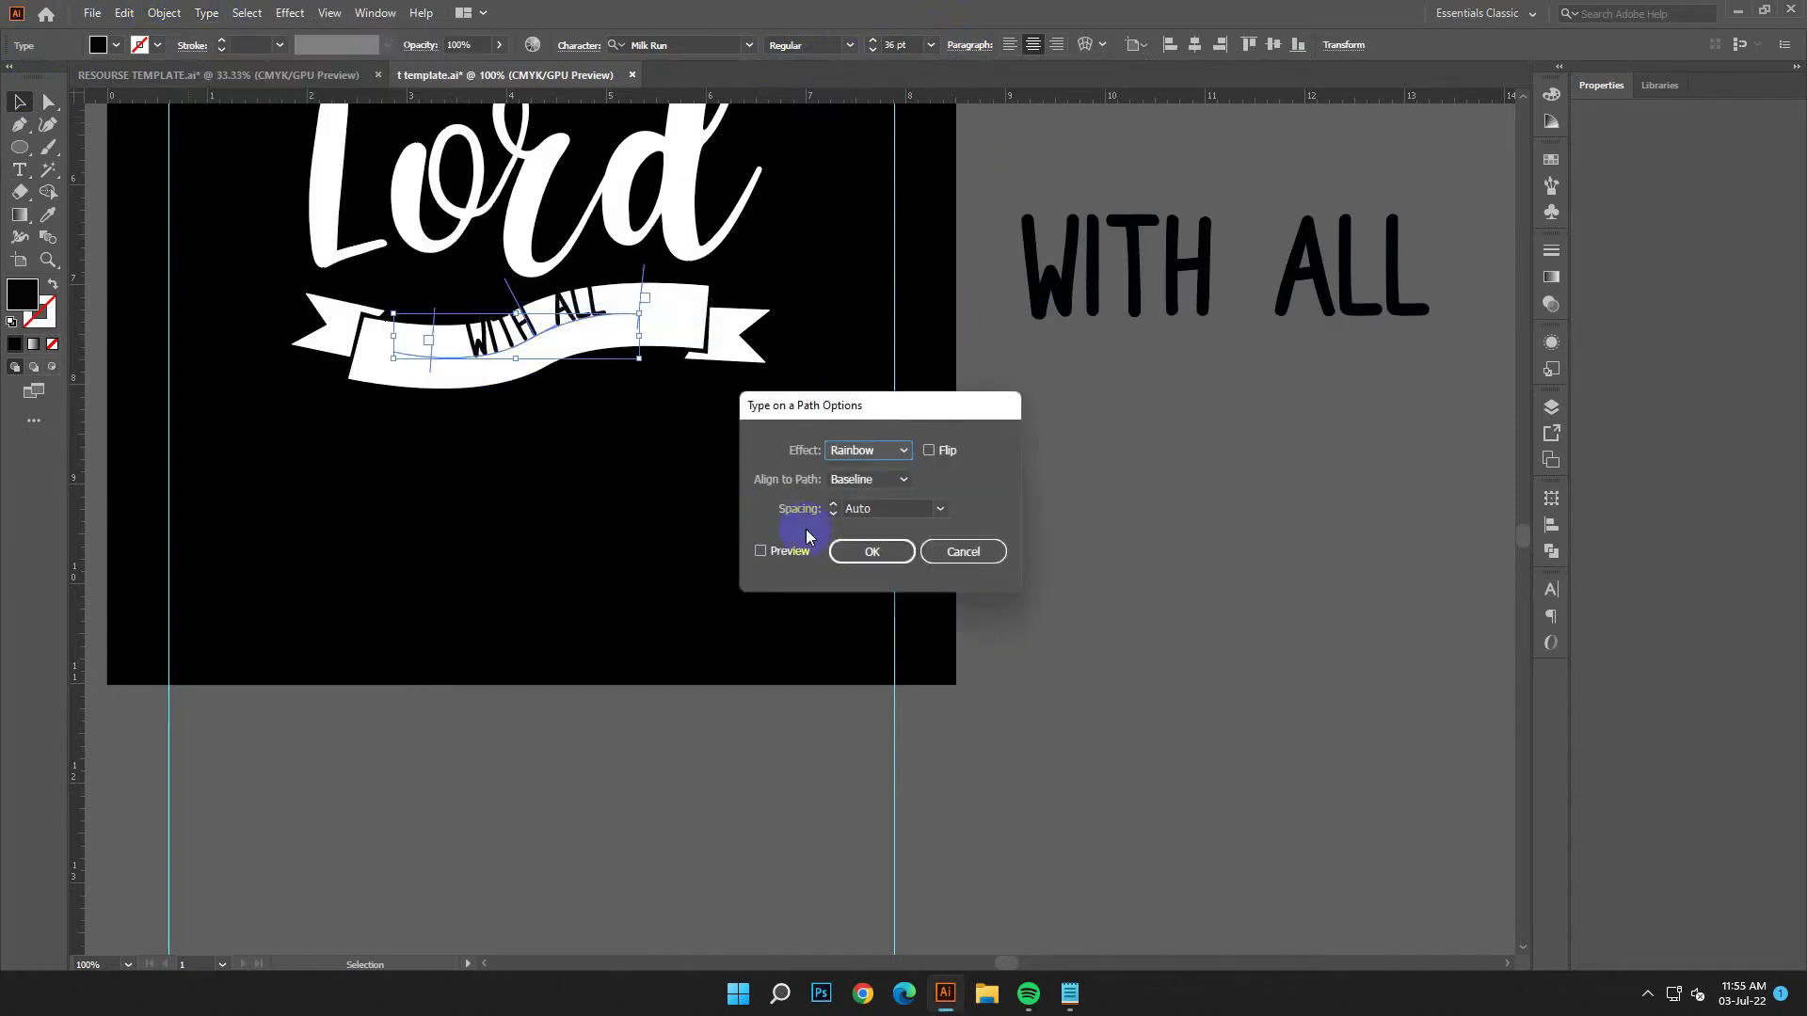
click(873, 482)
click(876, 544)
click(852, 554)
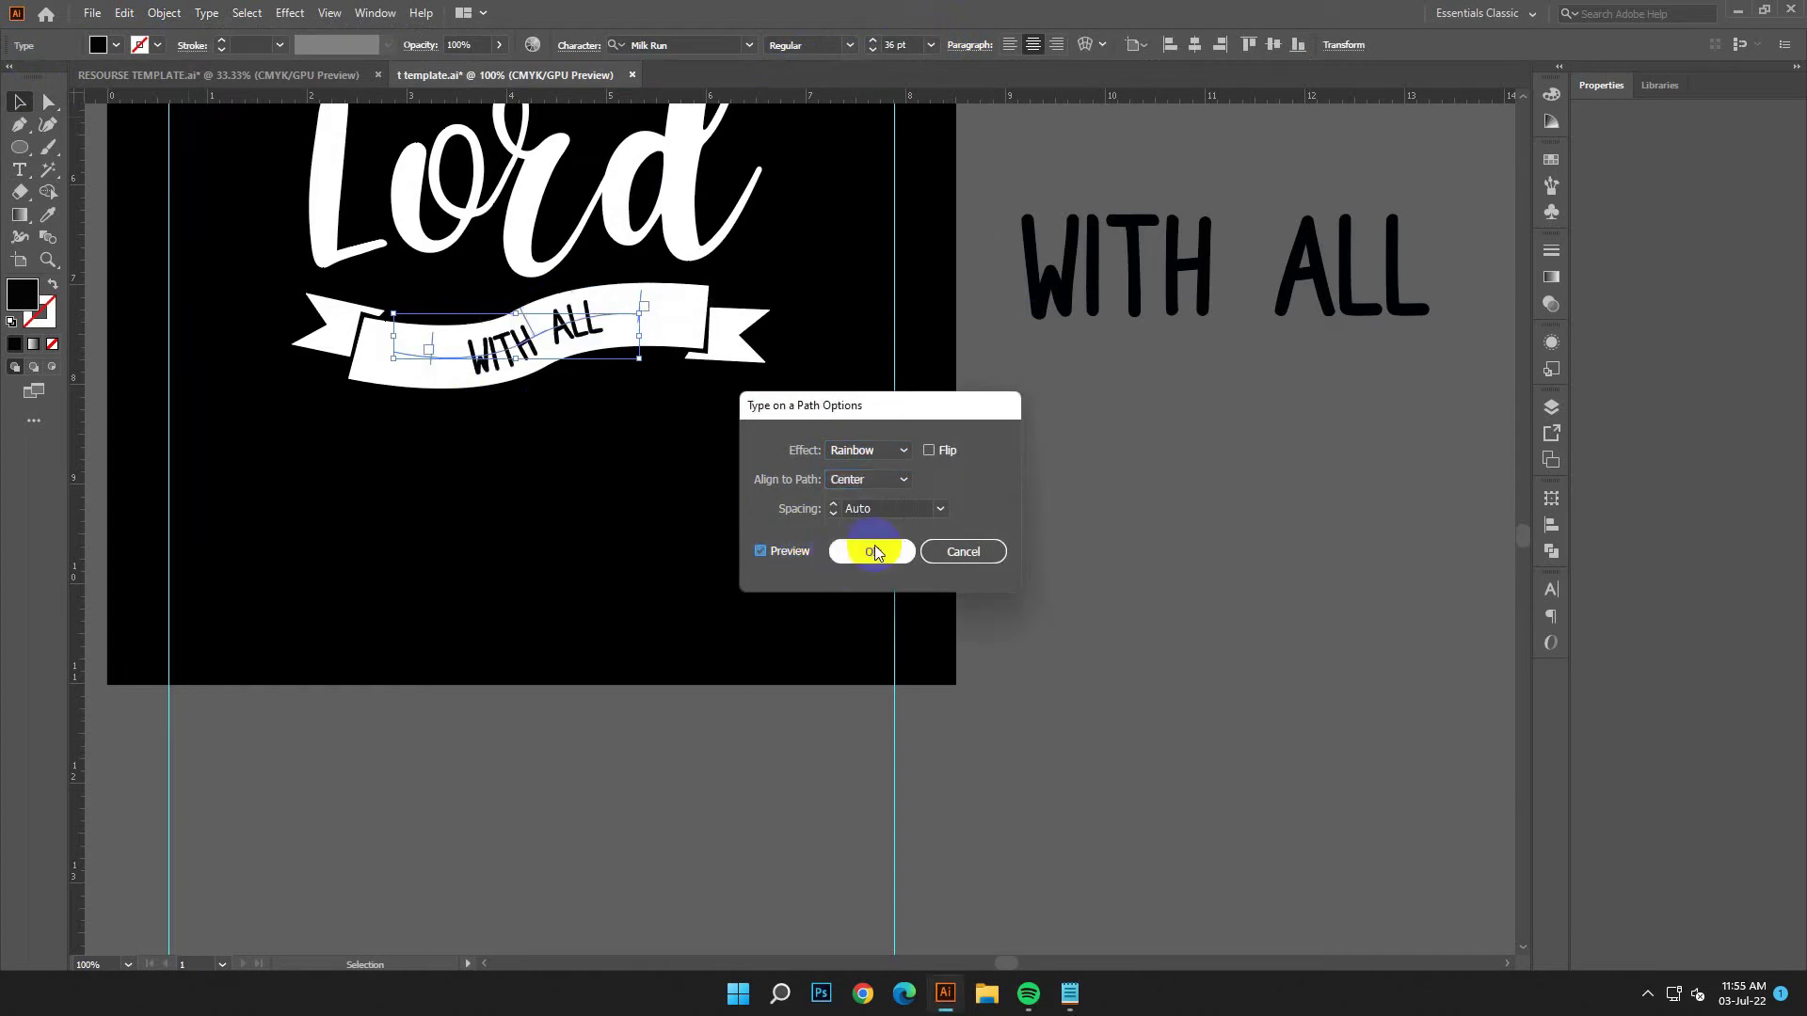
Lengthen the WITH ALL text path toward both ends of the ribbon and nudge it slightly left and down.
click(392, 351)
drag(397, 337, 377, 338)
key(Left)
key(Left)
key(Left)
key(Left)
key(Left)
key(Left)
key(Left)
key(Left)
key(Left)
key(Left)
key(Left)
key(Left)
key(Left)
key(Left)
key(Left)
key(Down)
key(Down)
key(Down)
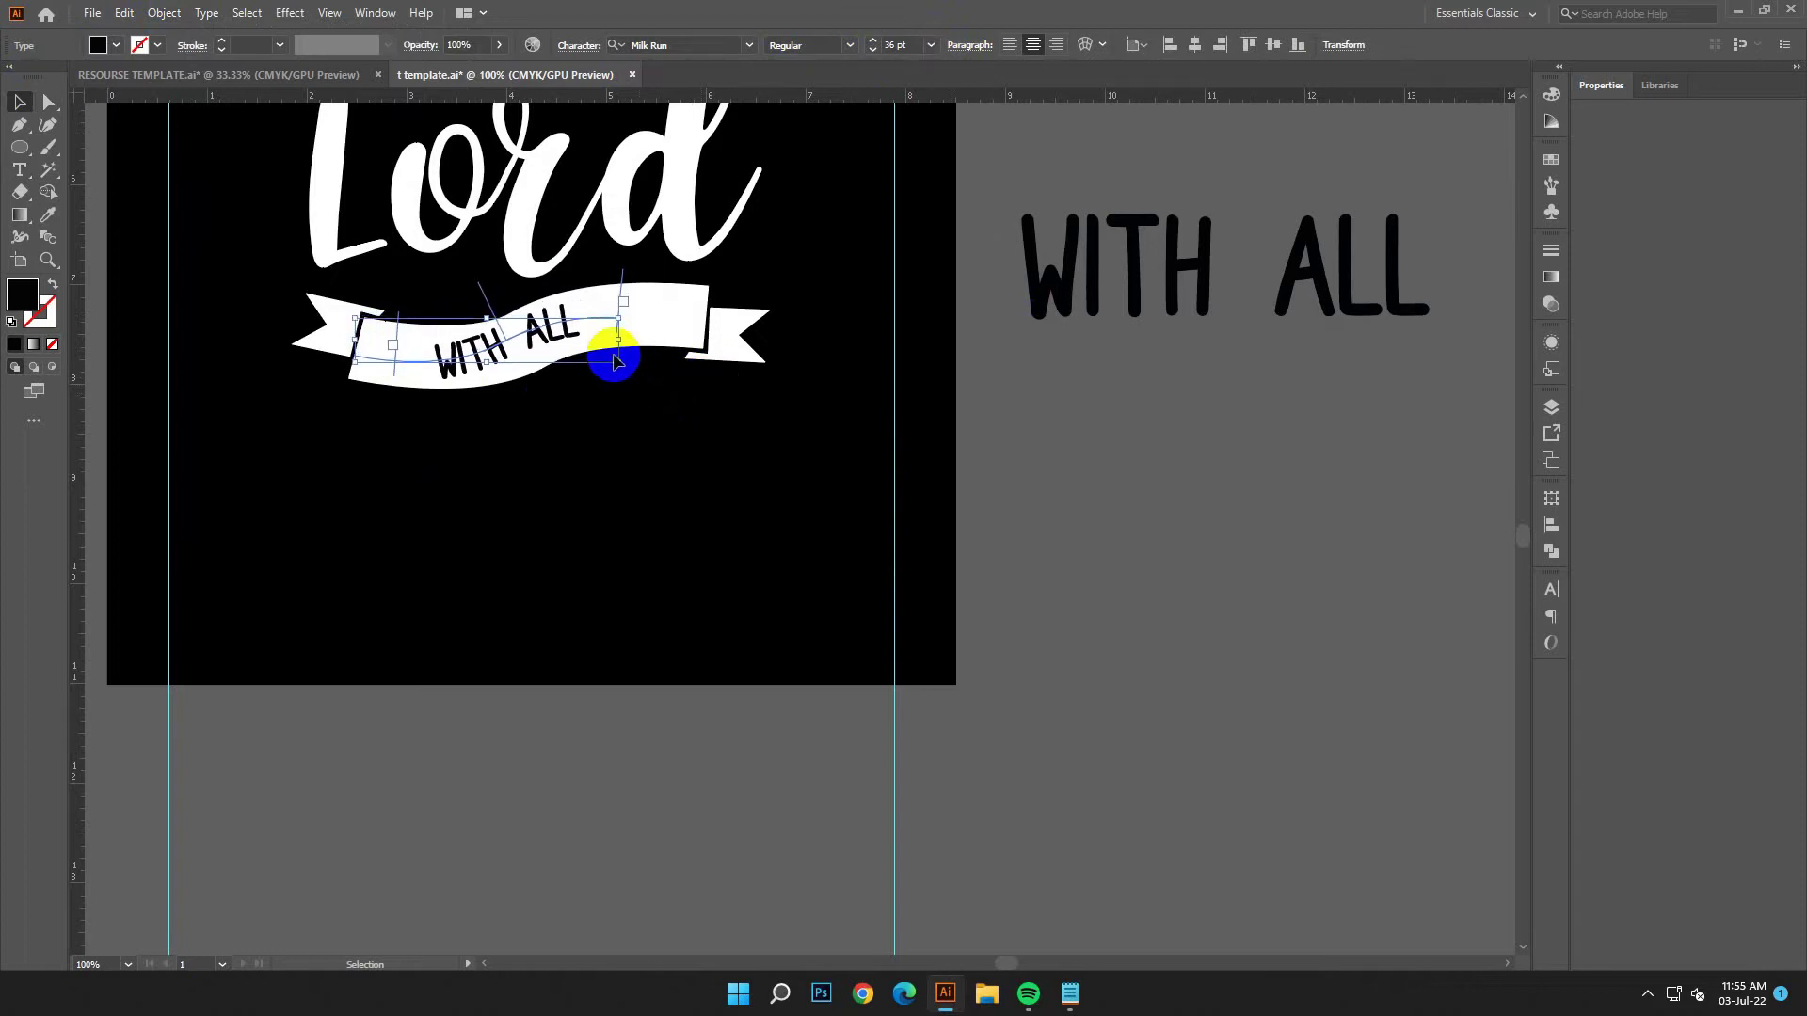
drag(613, 311, 648, 320)
Try to convert the WITH ALL path text to outlines and nudge it left within the ribbon.
right_click(749, 431)
click(828, 566)
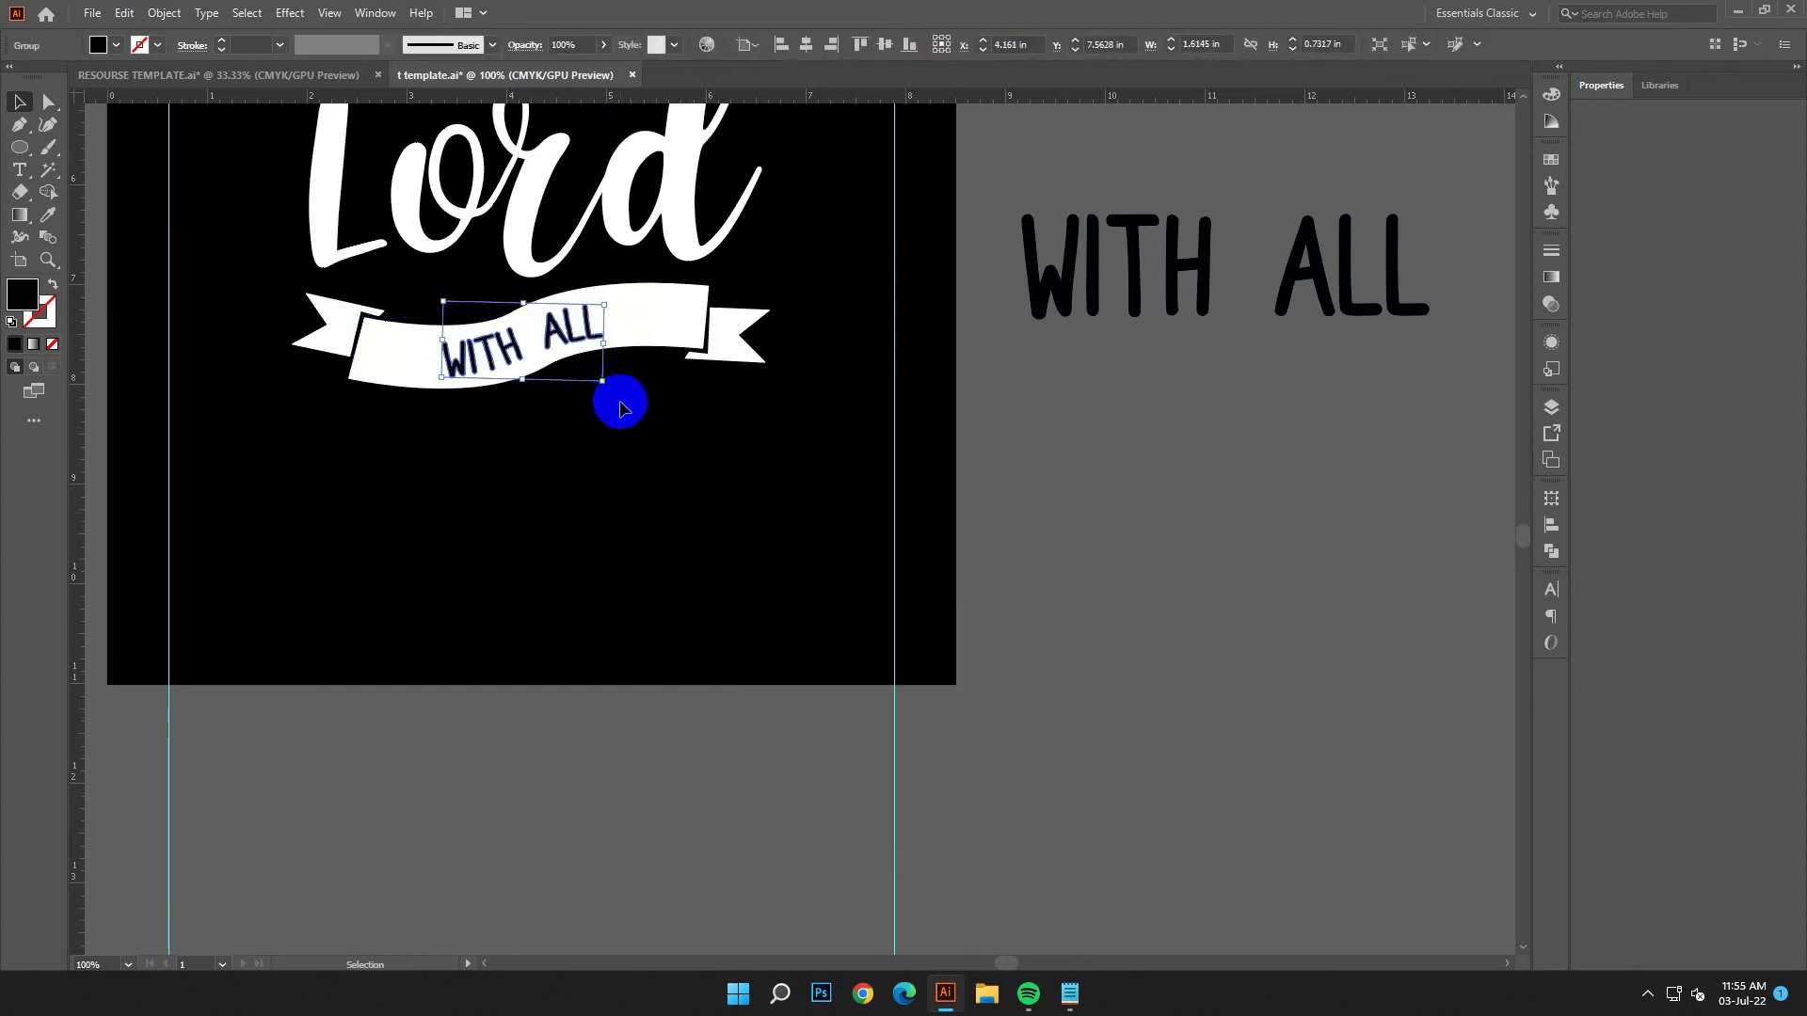
key(Left)
key(Left)
key(Left)
key(Left)
key(Left)
key(Left)
key(Left)
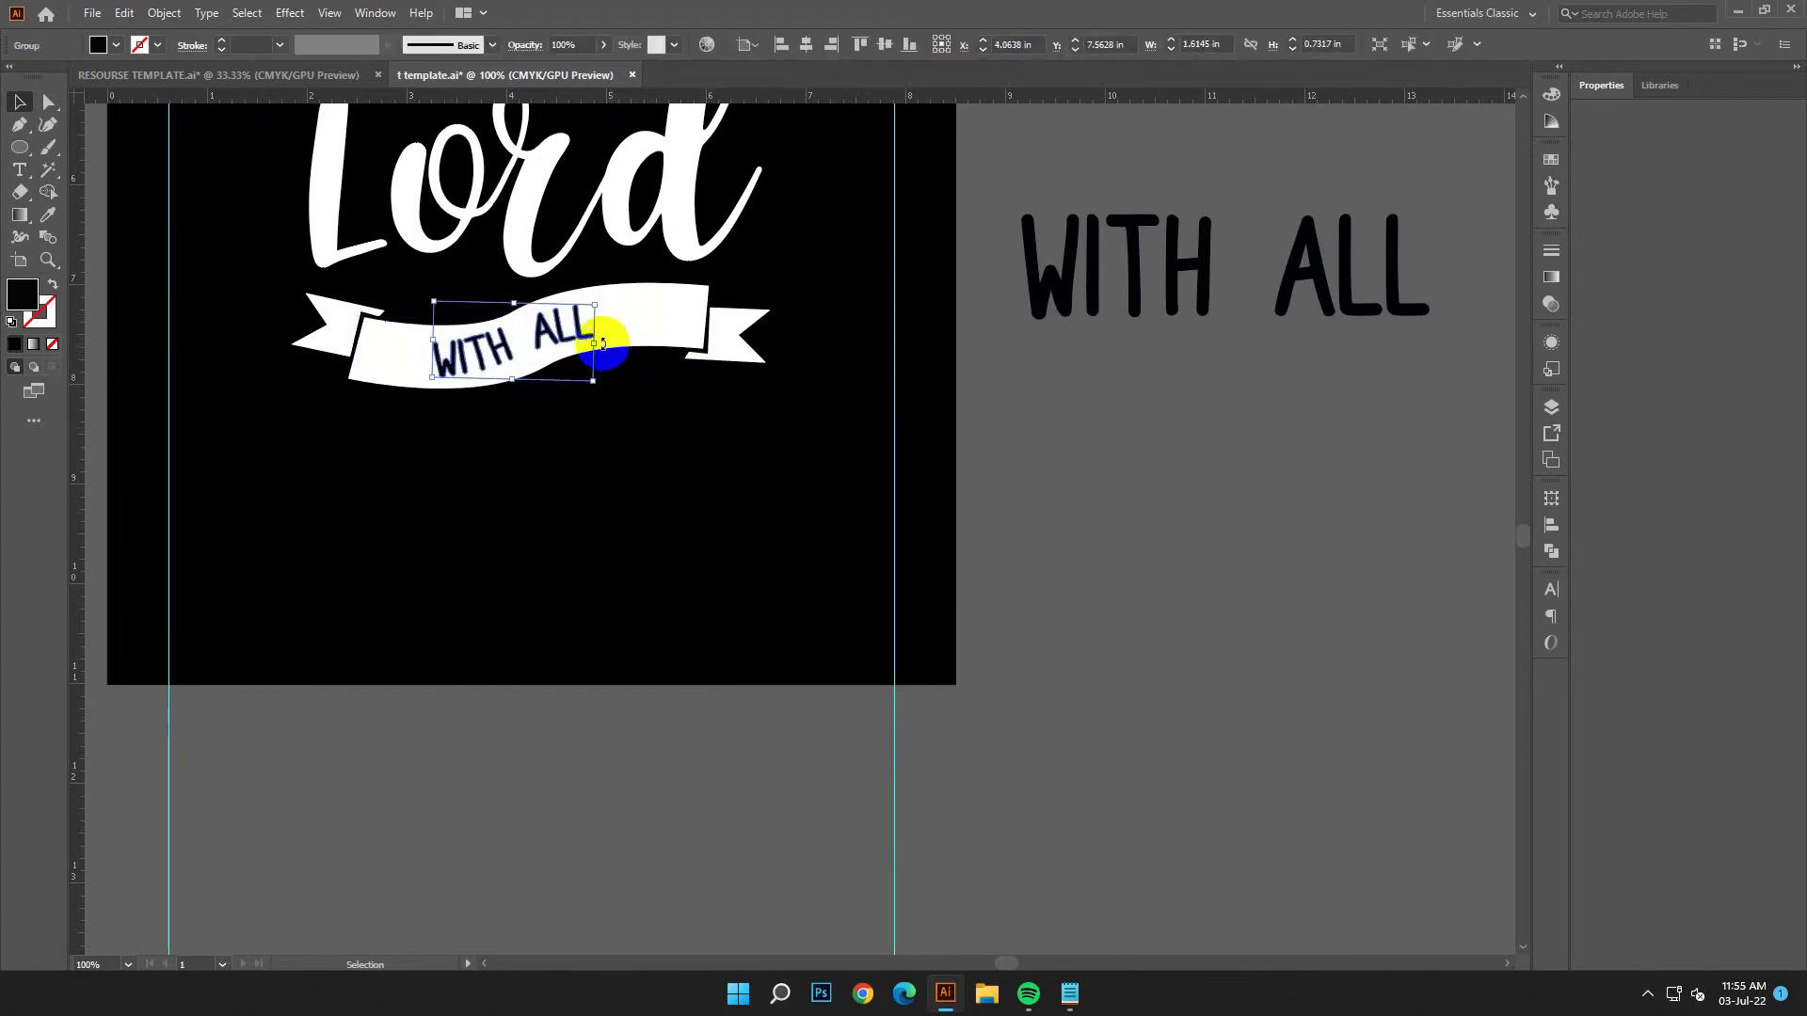
Undo the nudges and the outline conversion of the WITH ALL text.
click(653, 480)
drag(633, 486, 979, 501)
click(123, 12)
click(156, 34)
click(123, 13)
click(155, 35)
click(123, 12)
click(155, 34)
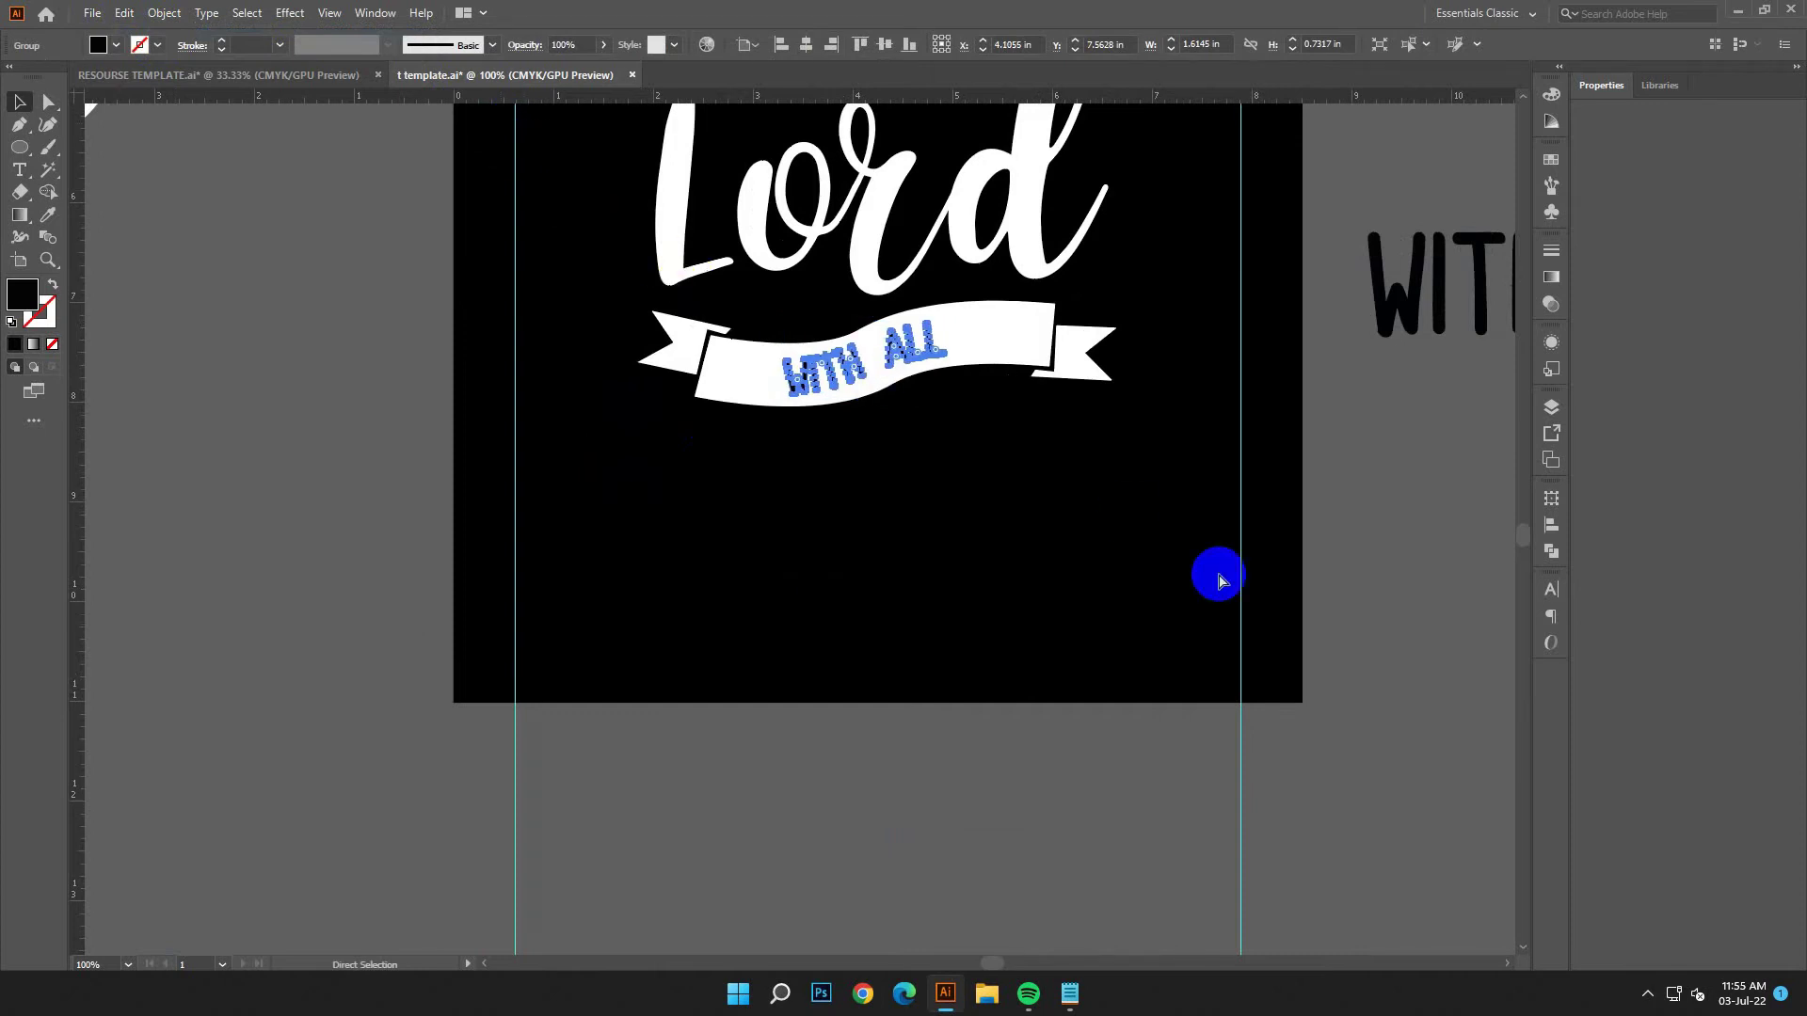
key(ctrl+z)
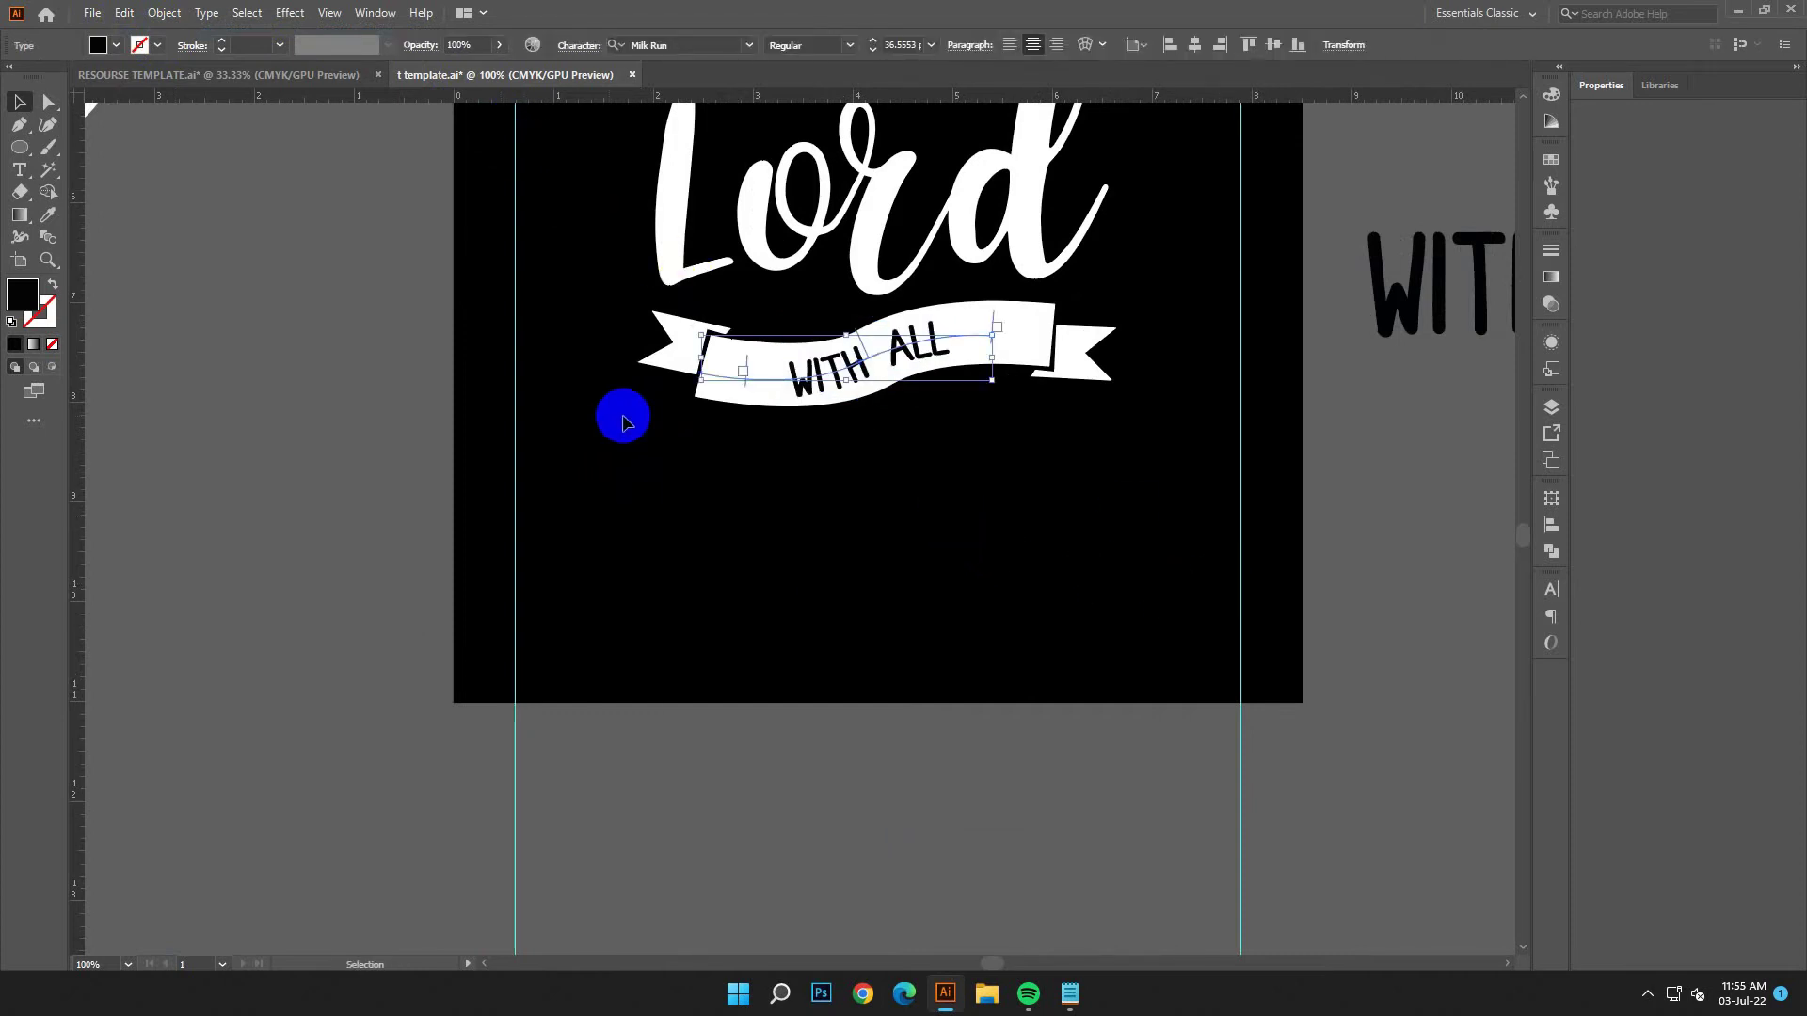
Shift the WITH ALL text path a little to the left along the ribbon using Direct Selection.
click(672, 412)
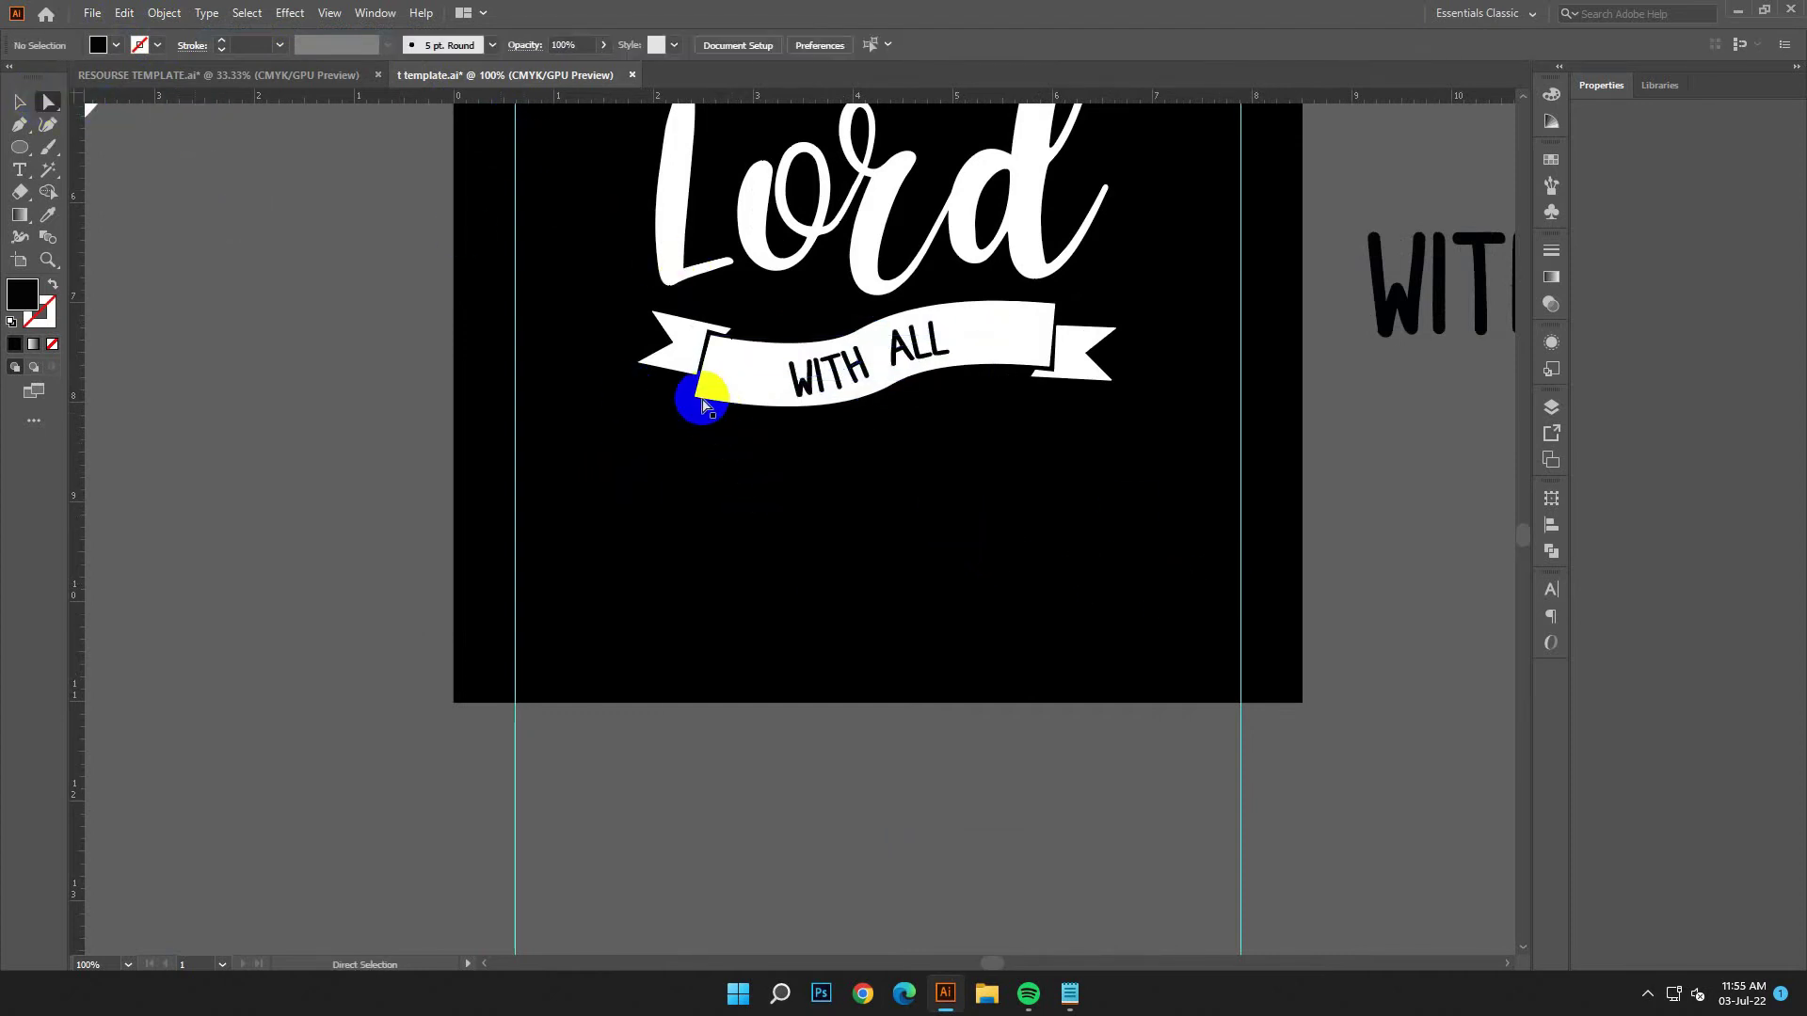
click(781, 381)
drag(690, 376, 668, 369)
drag(972, 337, 1022, 333)
click(16, 106)
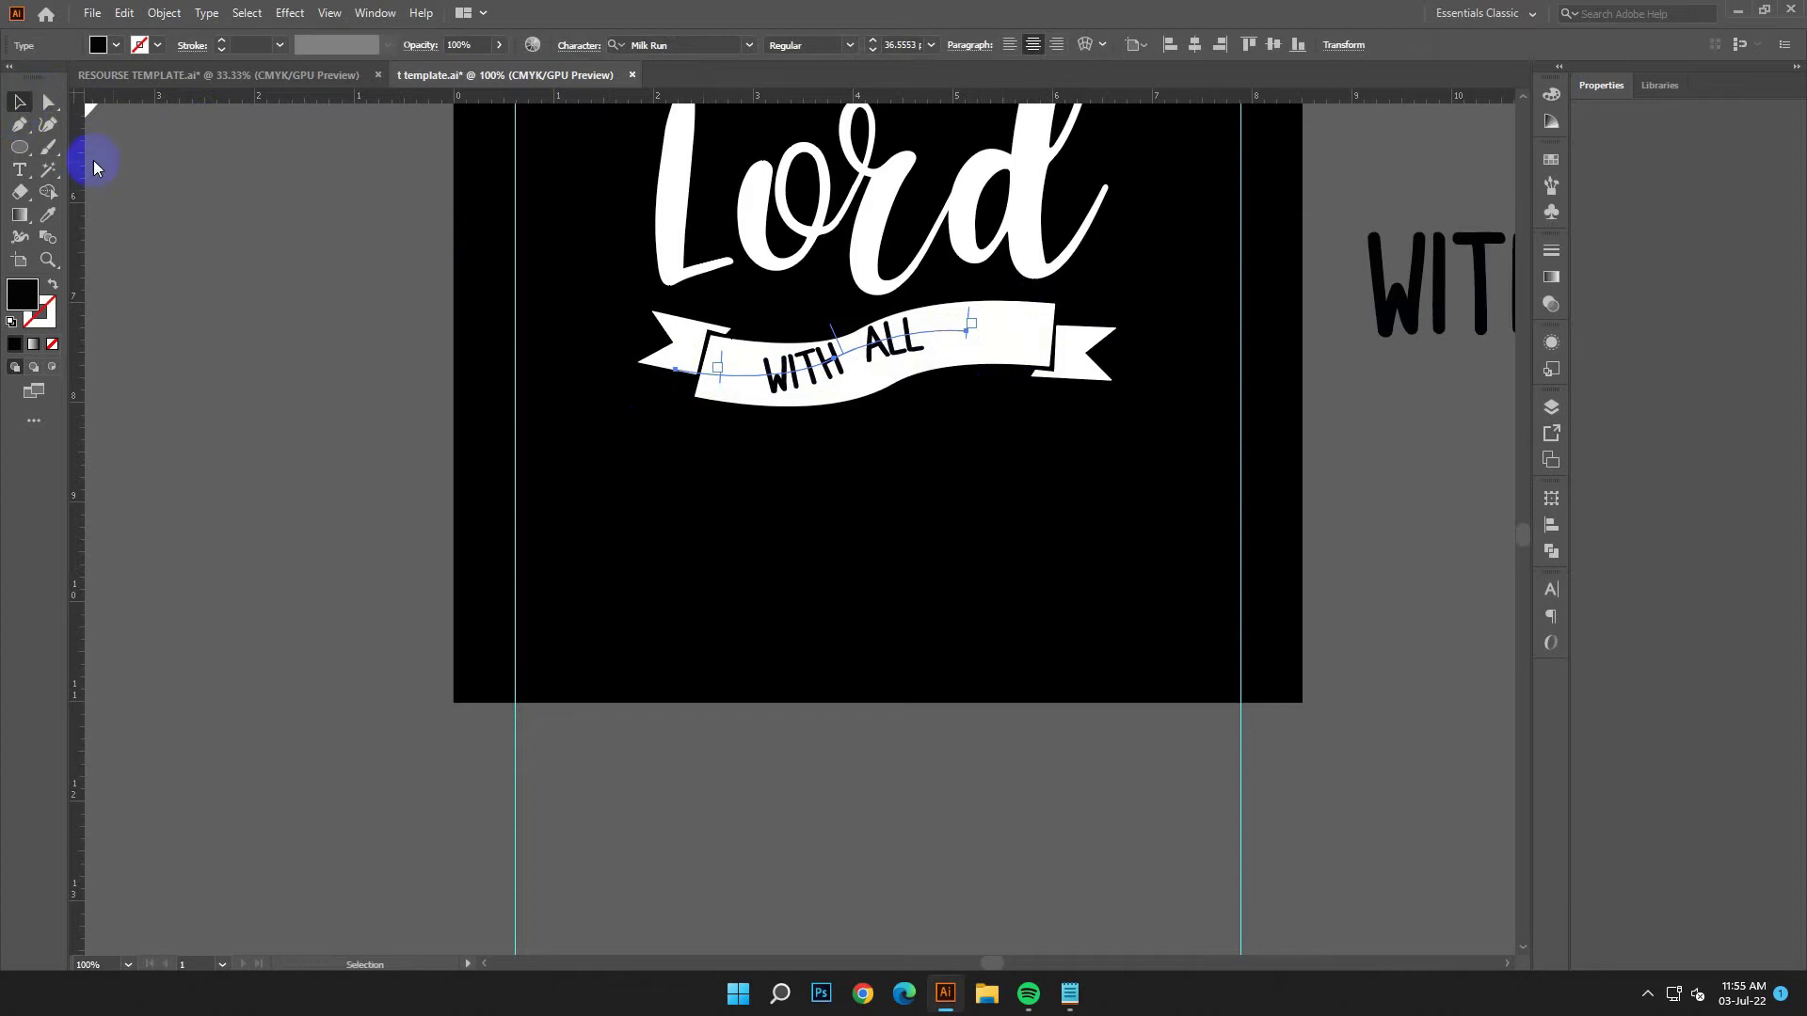
Stretch the WITH ALL text path toward the ribbon's right end, rotate it slightly clockwise and reposition it.
key(ctrl+plus)
key(ctrl+plus)
key(ctrl+plus)
scroll(824, 407, down, 3)
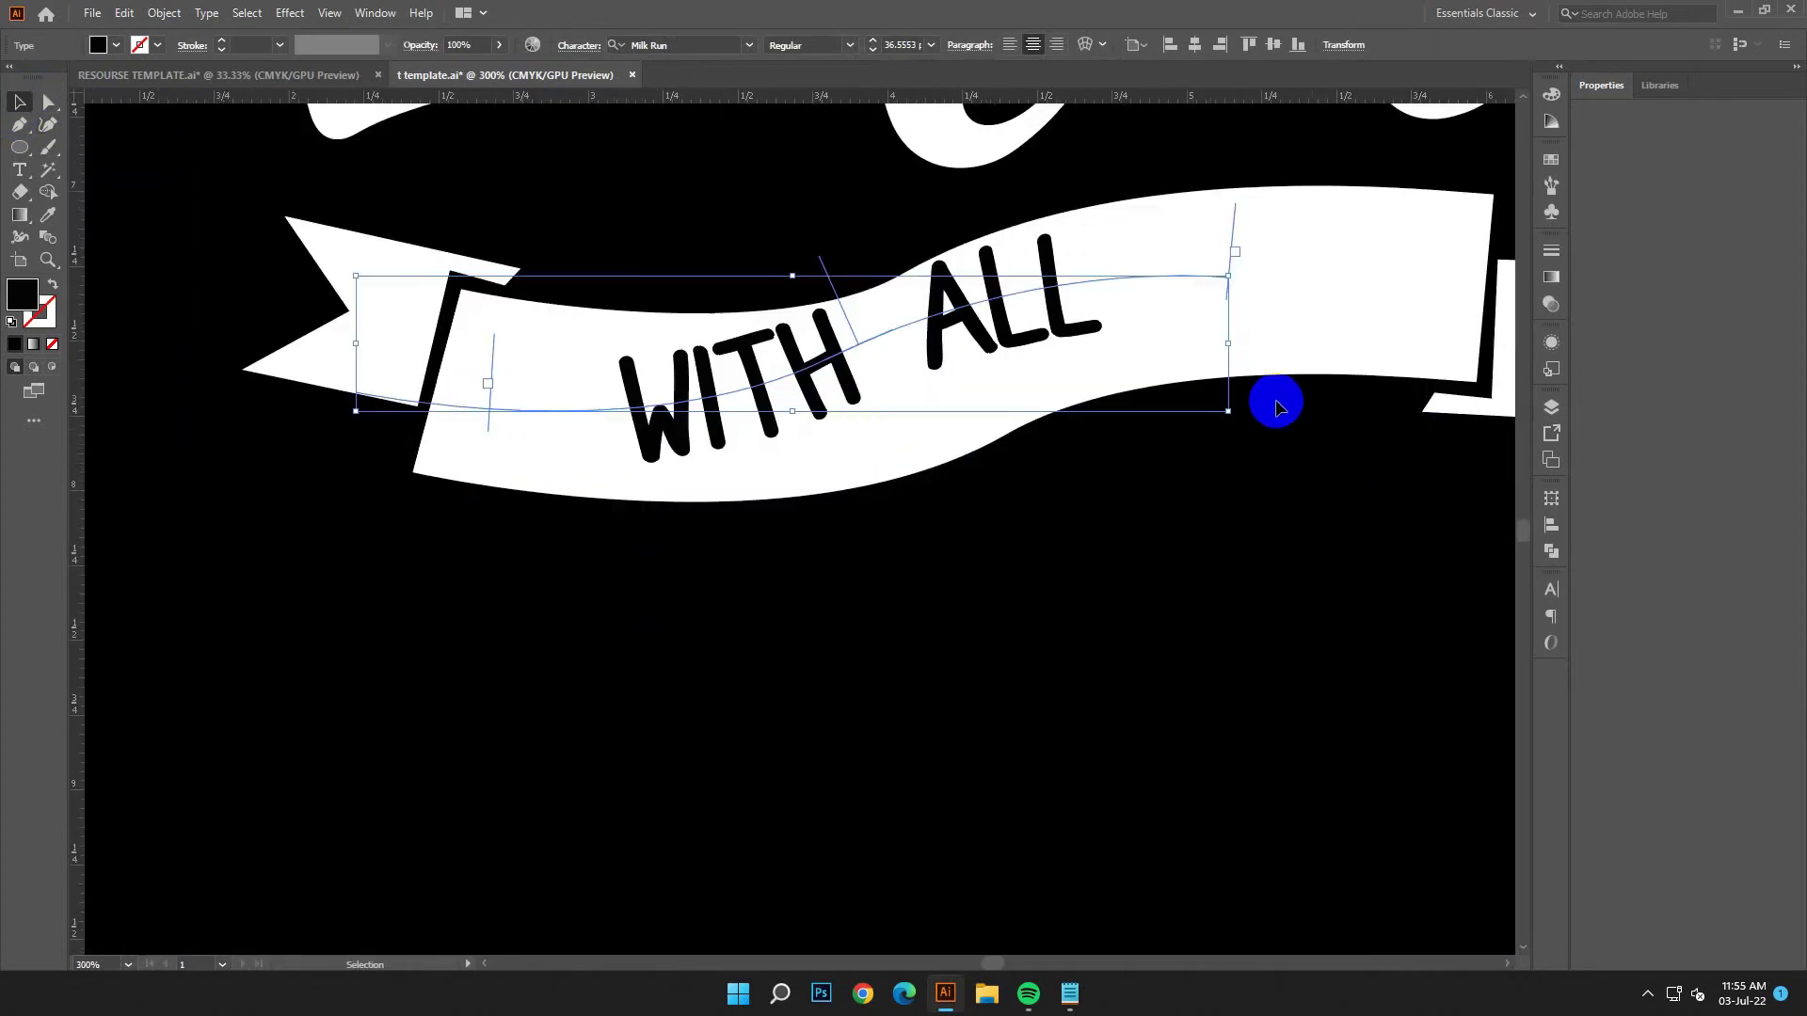
drag(1235, 340, 1306, 341)
drag(1307, 415, 1302, 443)
drag(1040, 283, 1048, 291)
click(1275, 620)
click(1120, 305)
Move both end anchors of the WITH ALL text path slightly upward and outward.
click(48, 100)
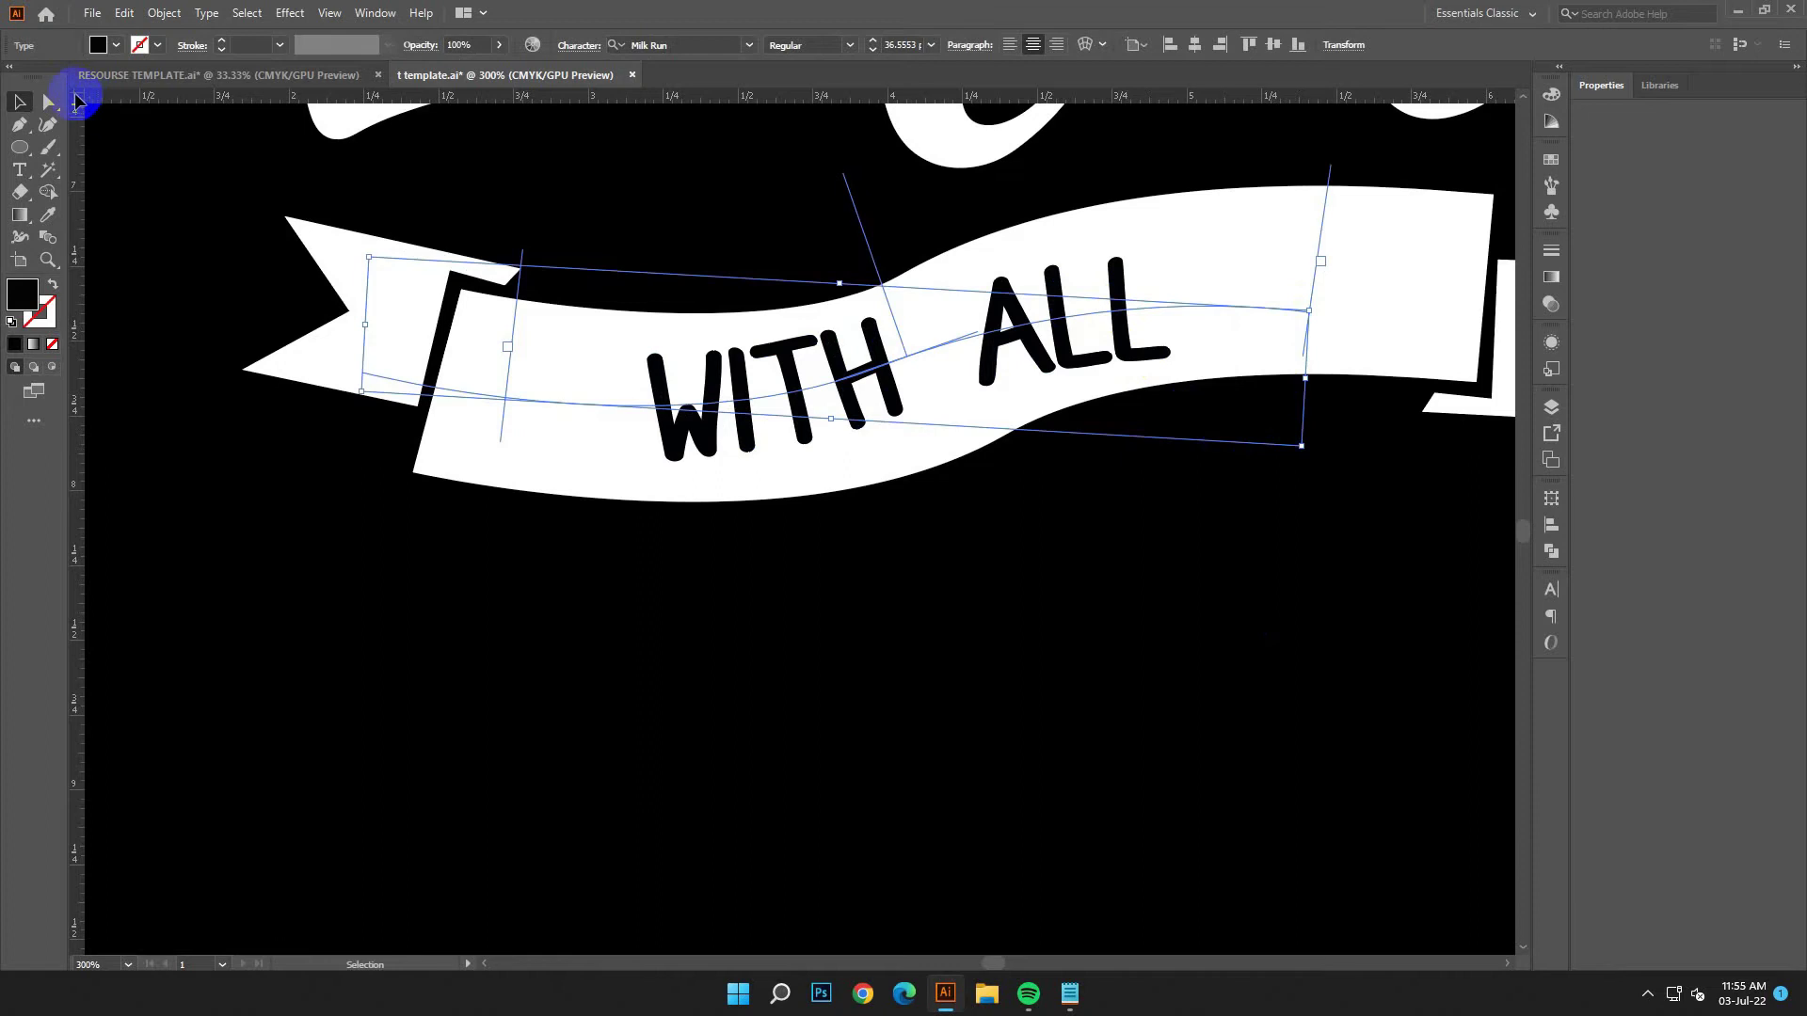
drag(1311, 302, 1319, 293)
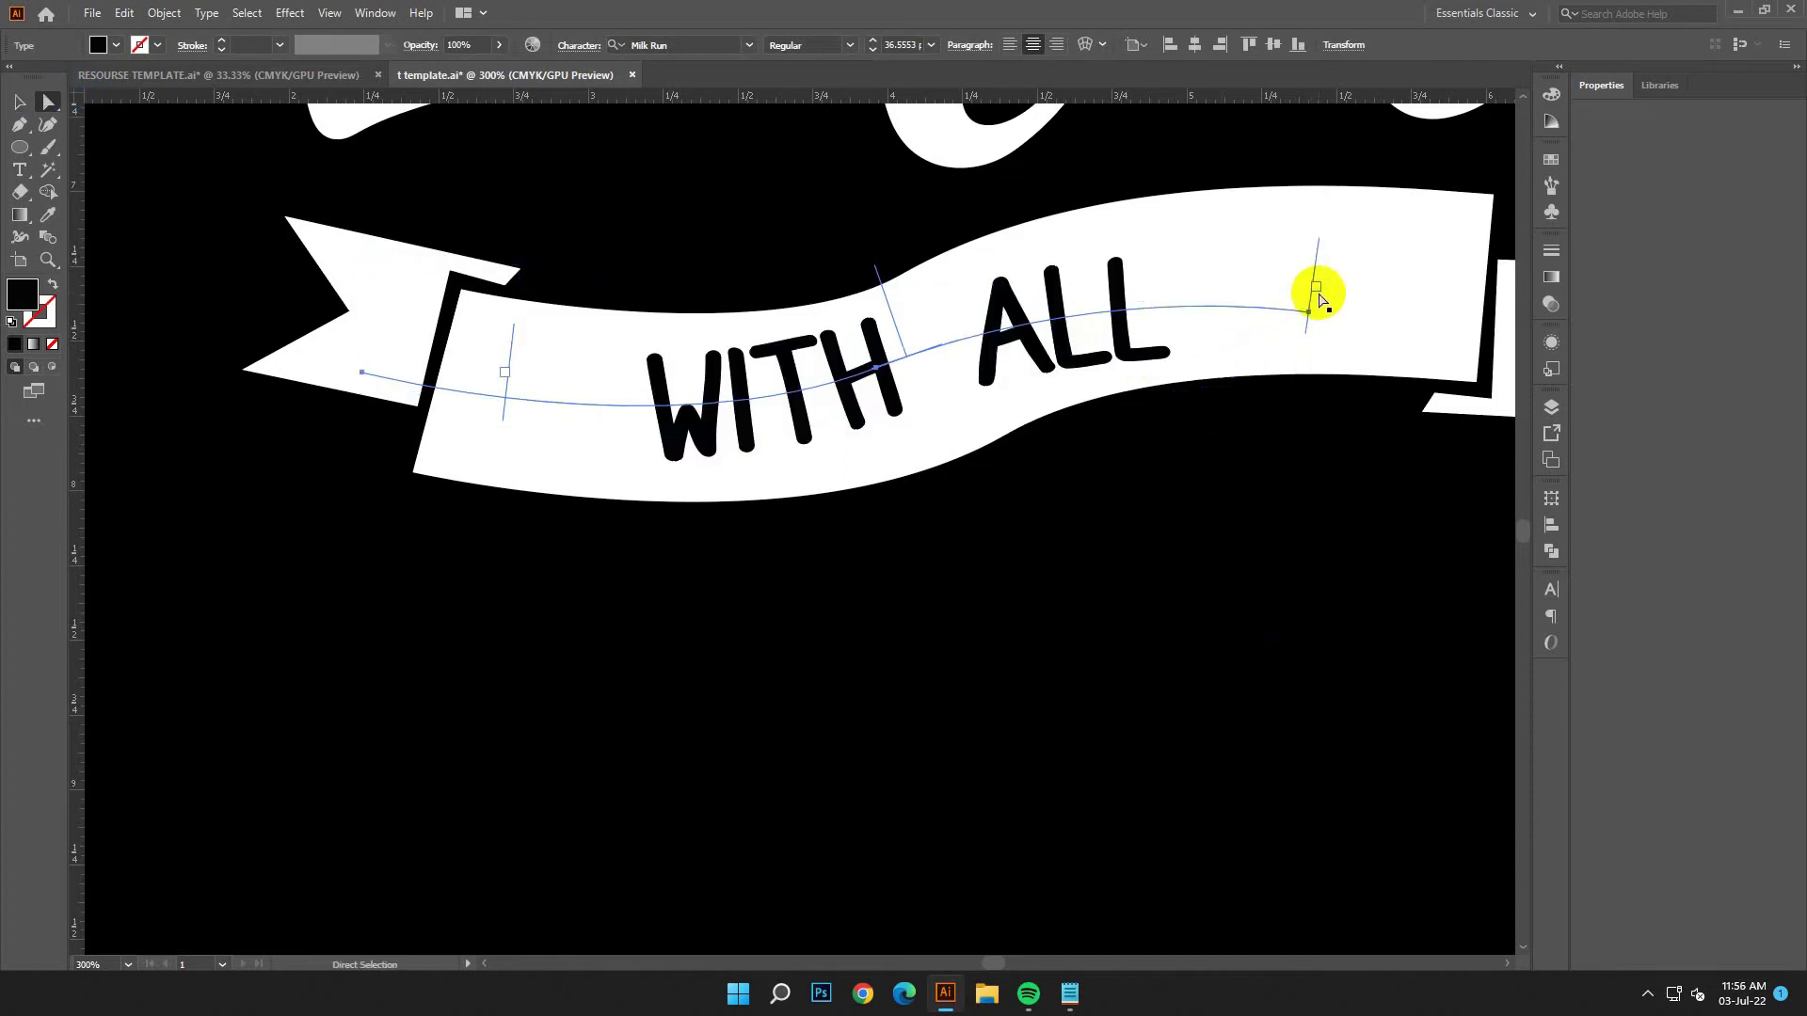
mouse_move(363, 374)
mouse_down()
mouse_move(365, 340)
mouse_move(379, 381)
mouse_move(347, 335)
mouse_move(346, 358)
mouse_up()
click(1314, 305)
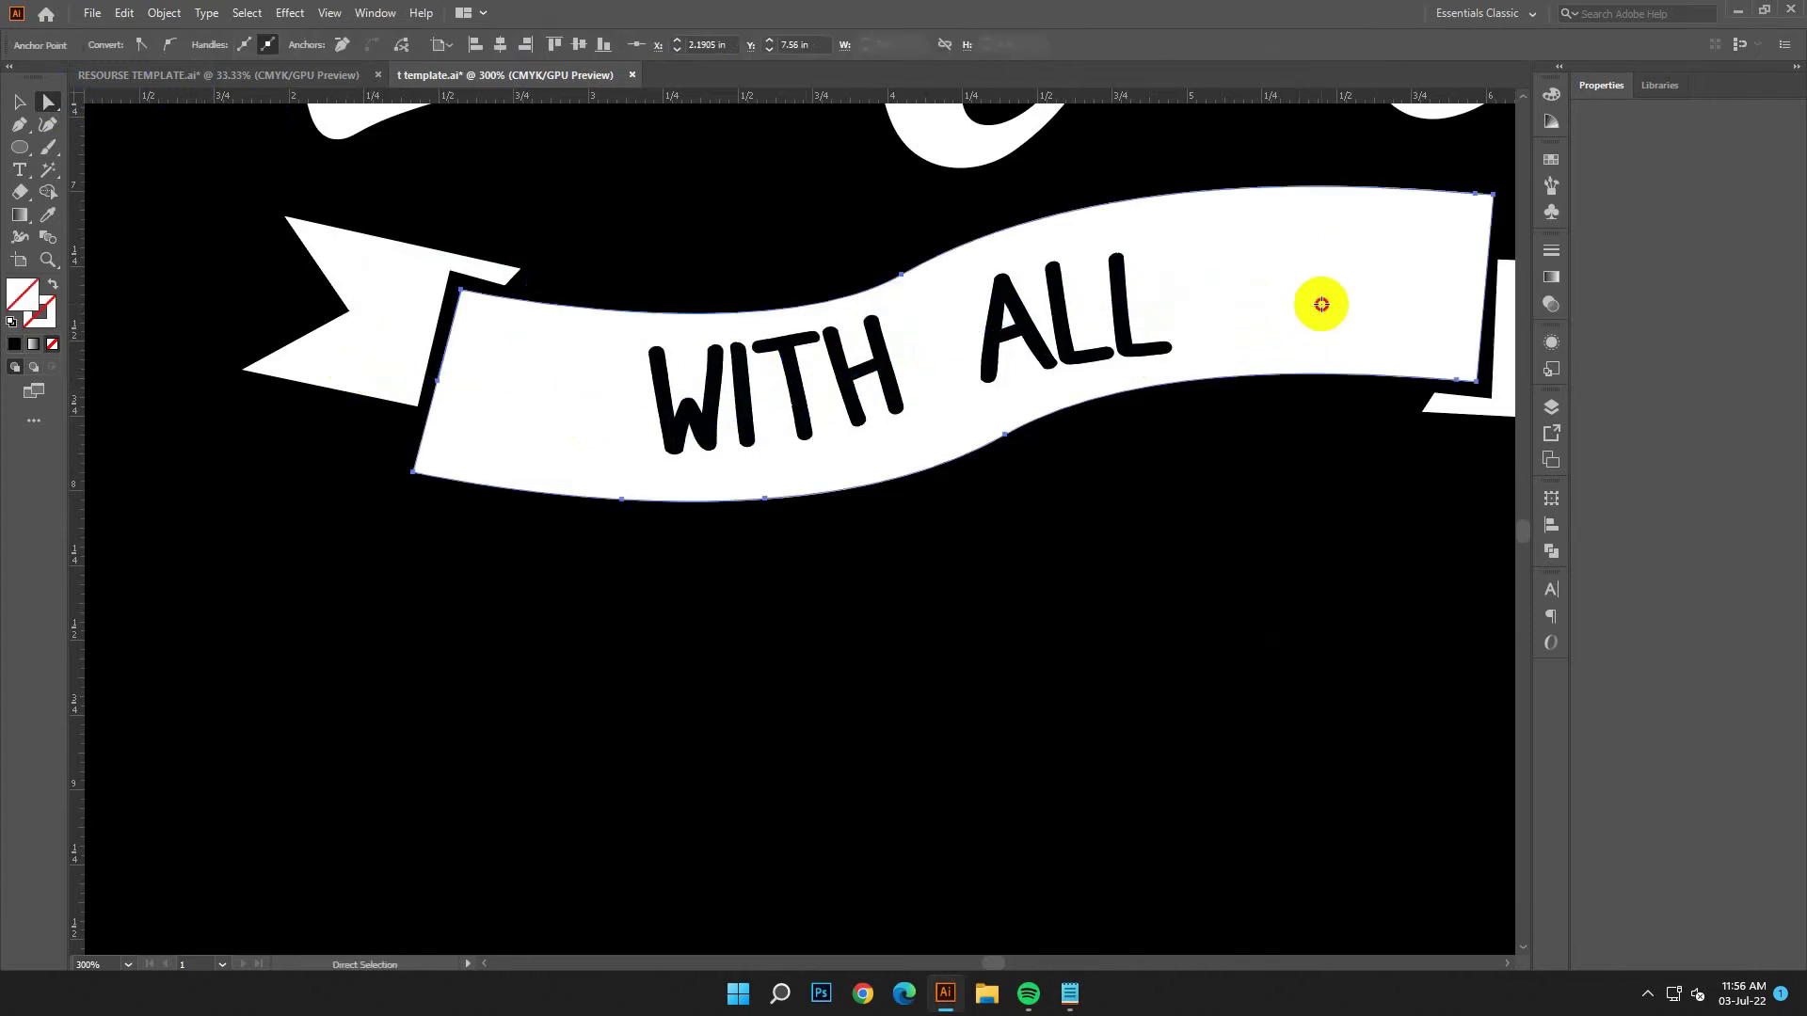
click(855, 391)
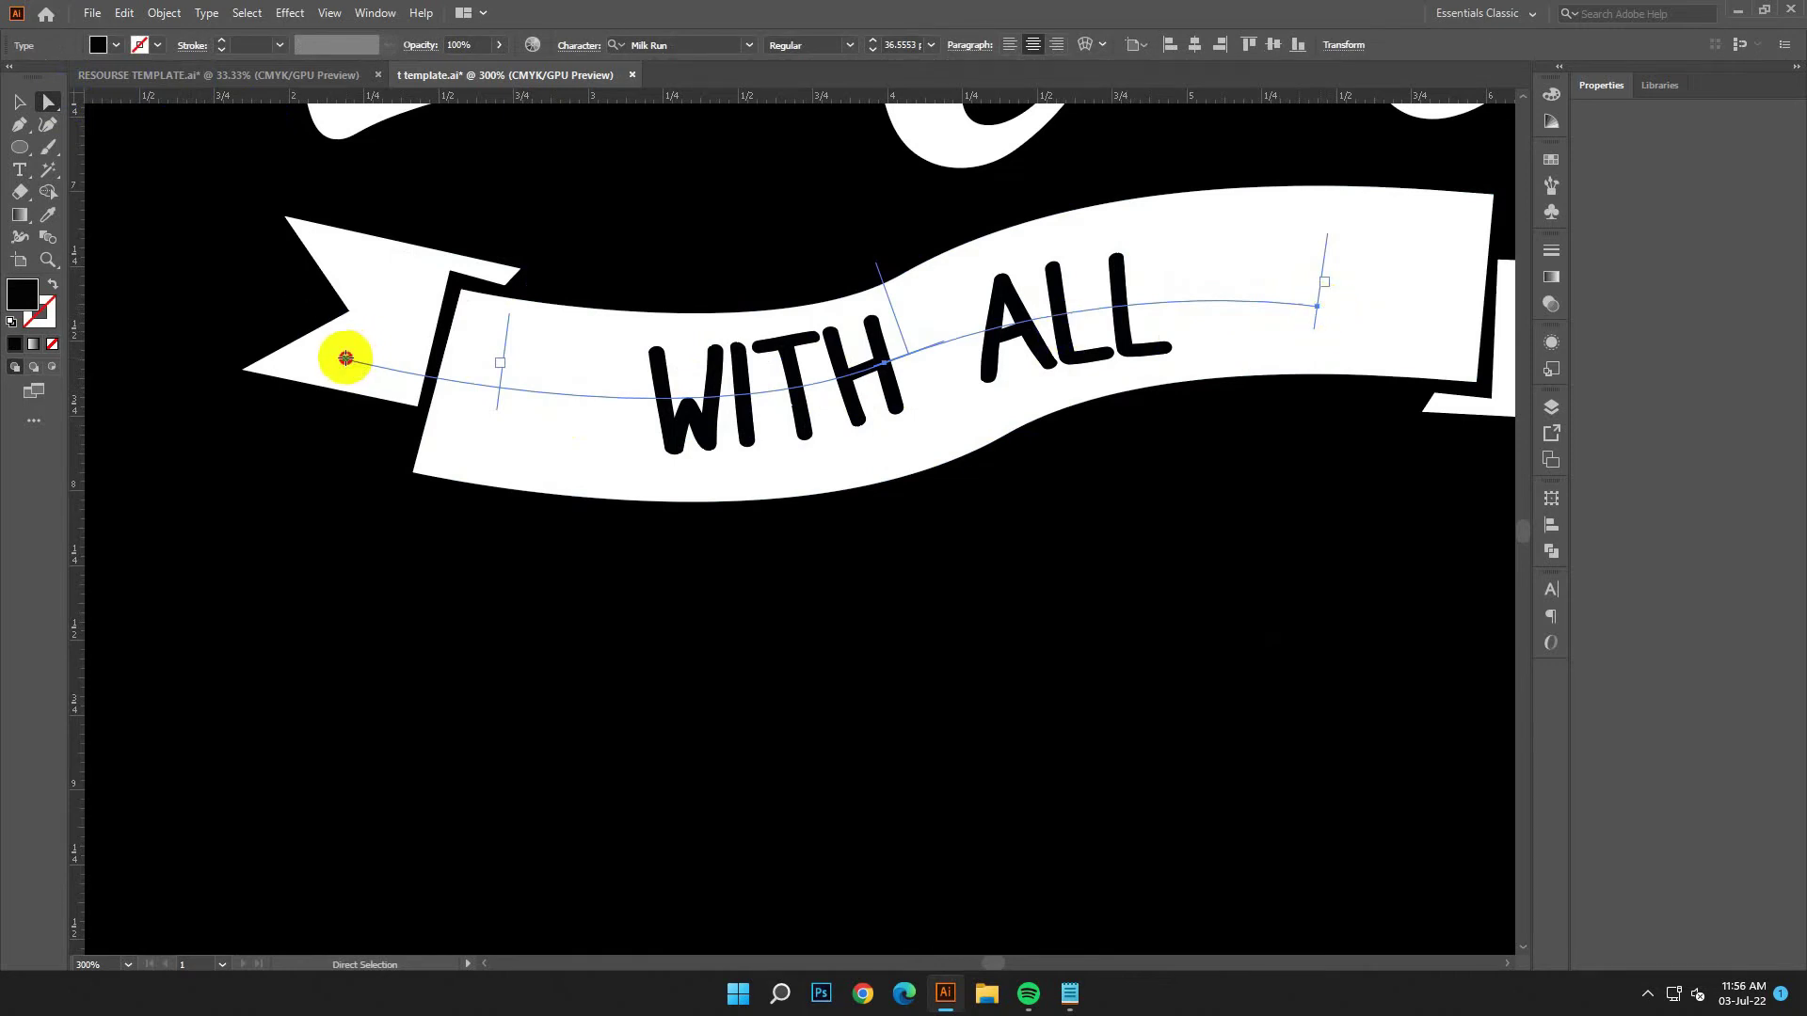
click(345, 357)
drag(1318, 307, 1349, 281)
Lengthen the direction handle of the text path's middle anchor and lower that anchor slightly to follow the ribbon's wave.
click(1116, 300)
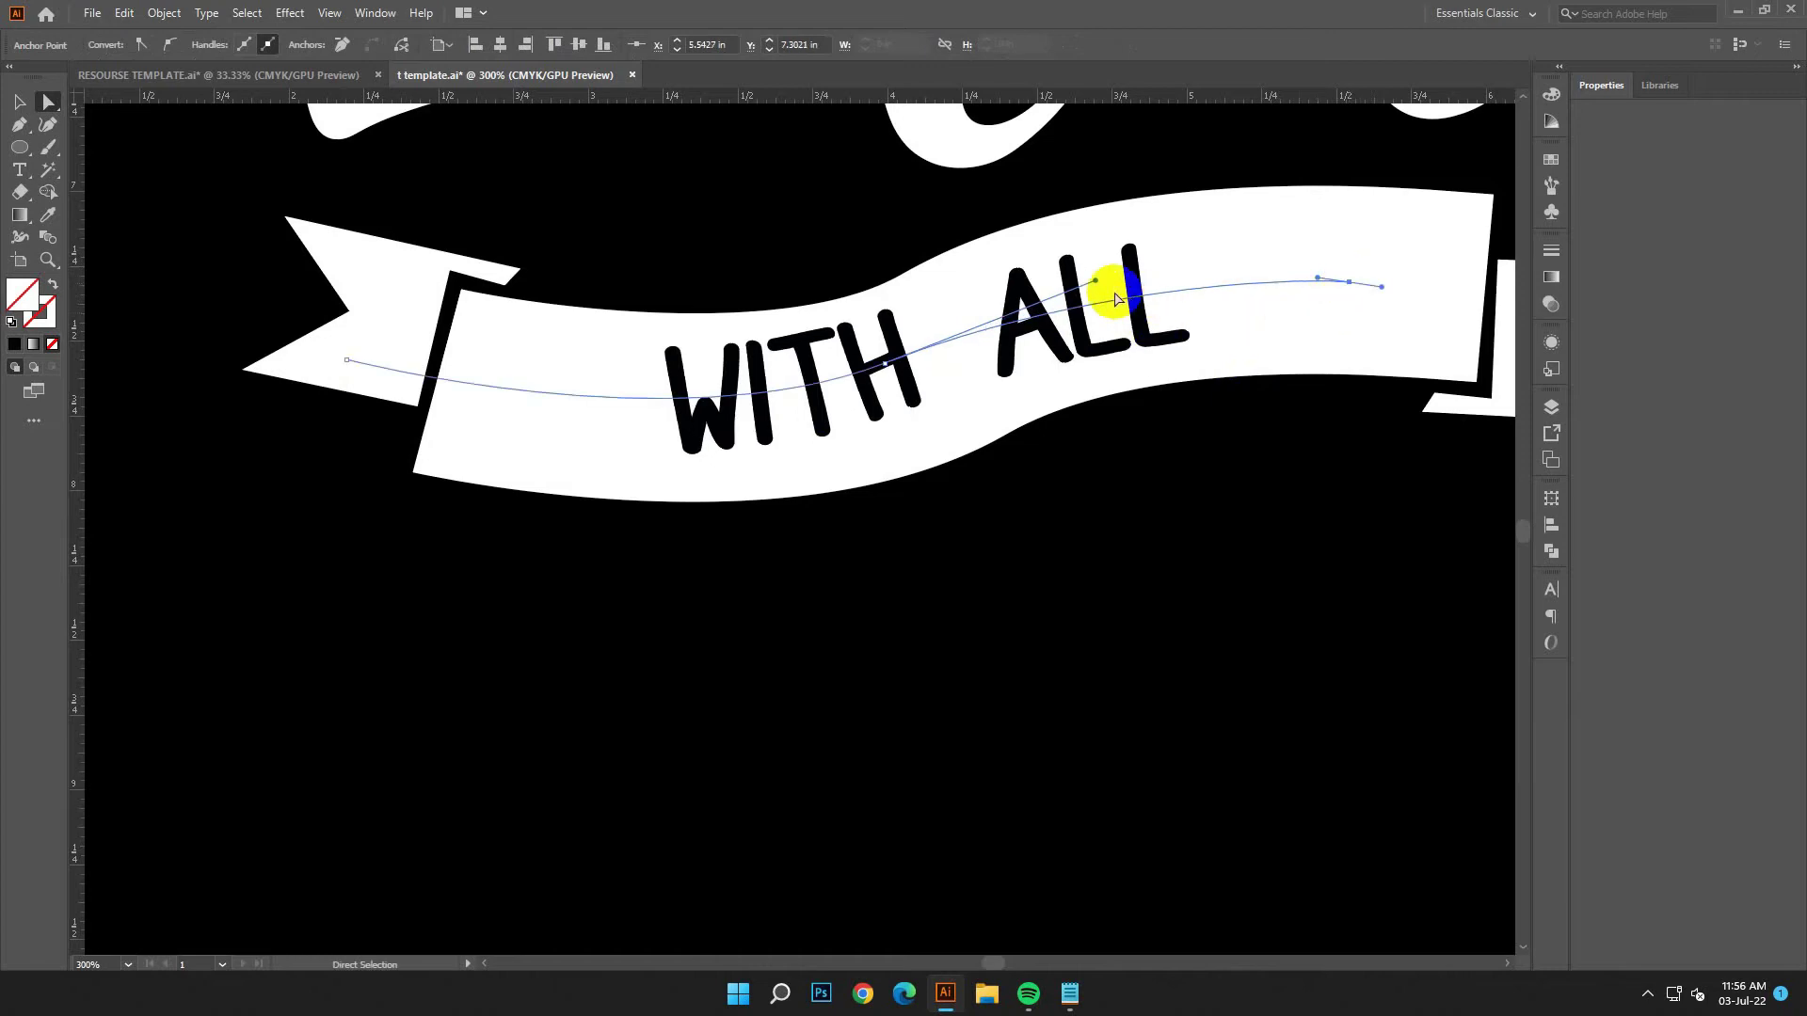
drag(1097, 285, 1159, 252)
click(885, 400)
drag(885, 364, 882, 375)
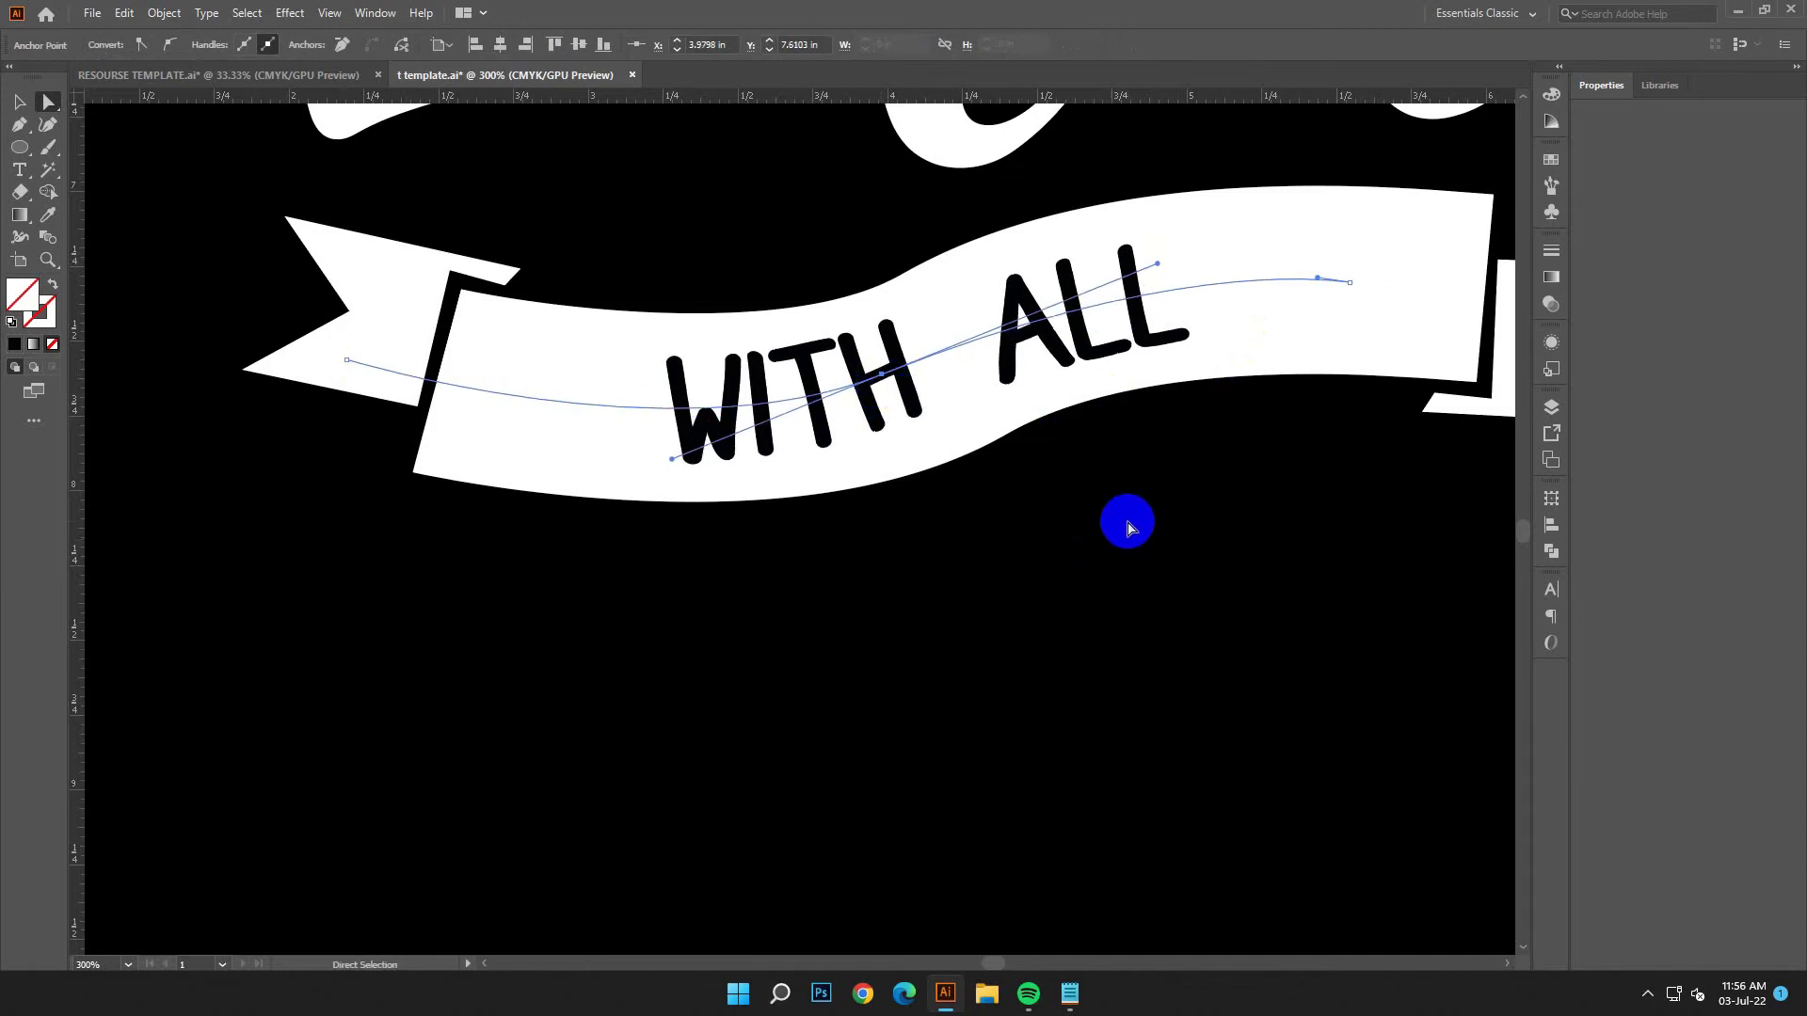
Expand the WITH ALL path text on the ribbon into shapes.
click(19, 100)
click(970, 614)
key(ctrl+minus)
key(ctrl+minus)
key(ctrl+minus)
click(839, 468)
click(173, 19)
click(219, 234)
click(856, 601)
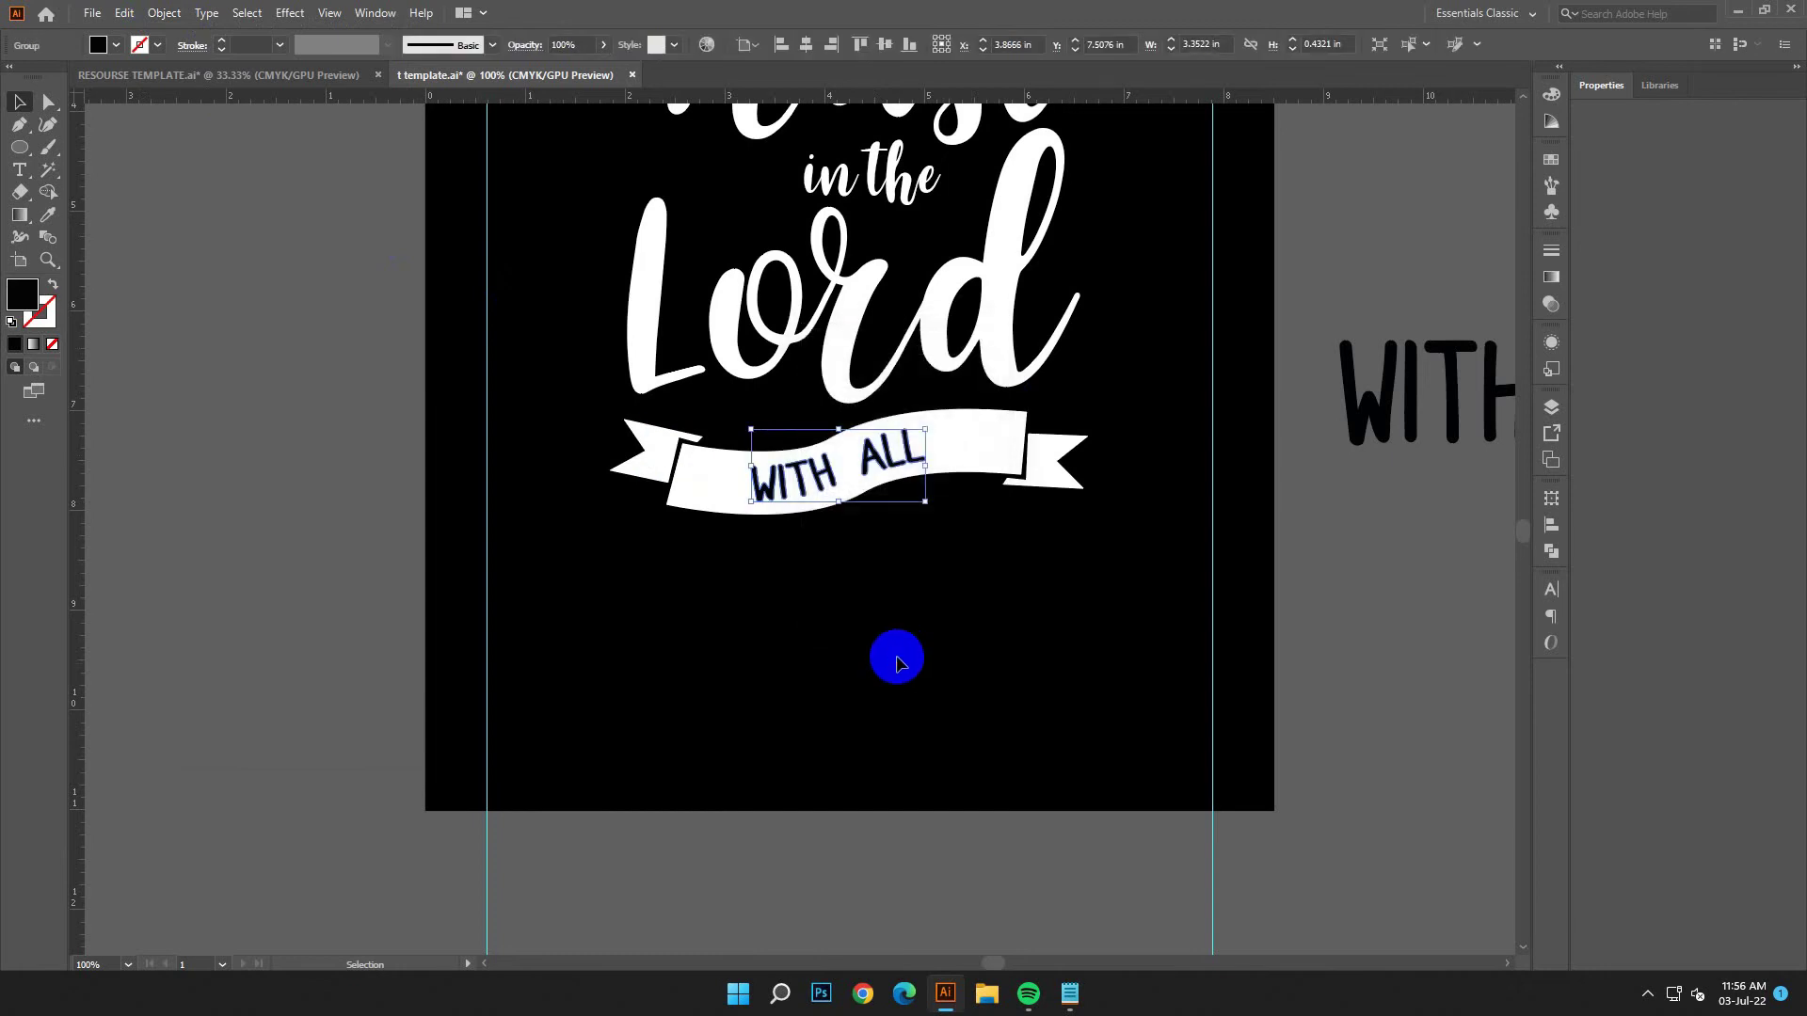
Divide the ribbon banner with the expanded WITH ALL lettering using the Pathfinder Divide operation.
shift+click(980, 443)
click(1553, 554)
click(1336, 590)
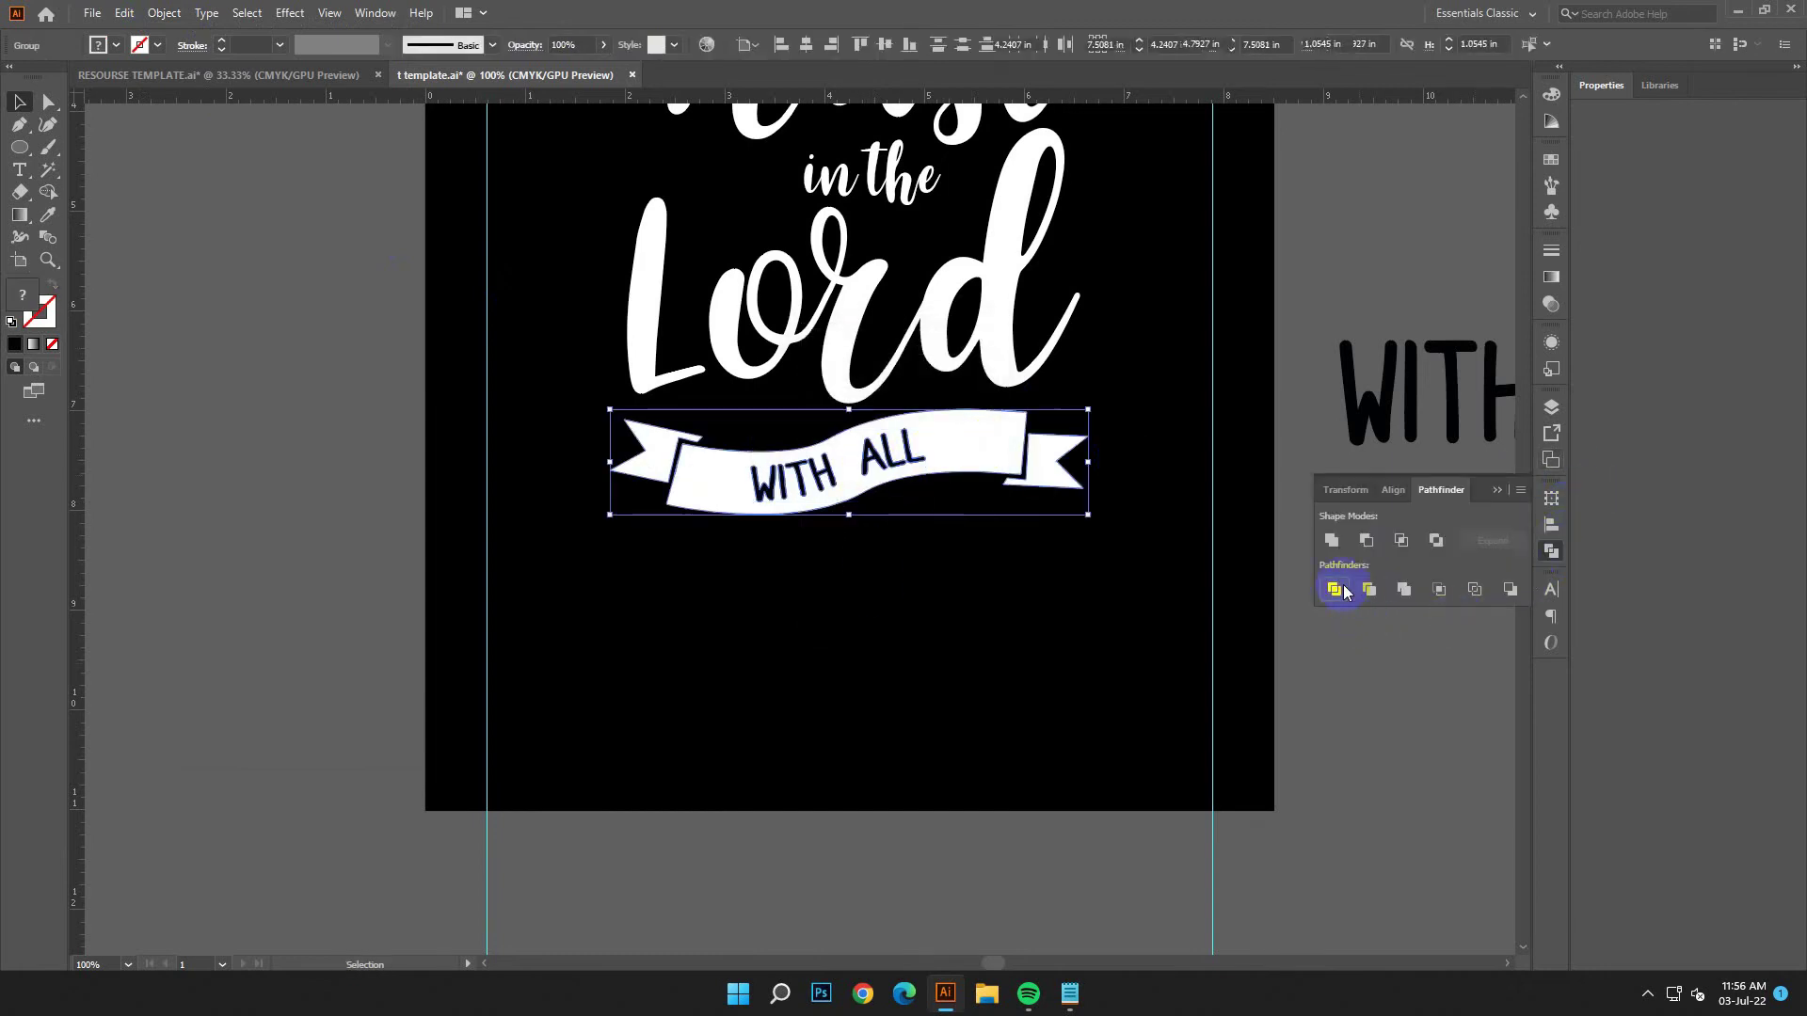
Remove the black WITH ALL letter pieces from the divided ribbon using the Magic Wand, leaving cut-out lettering.
click(48, 169)
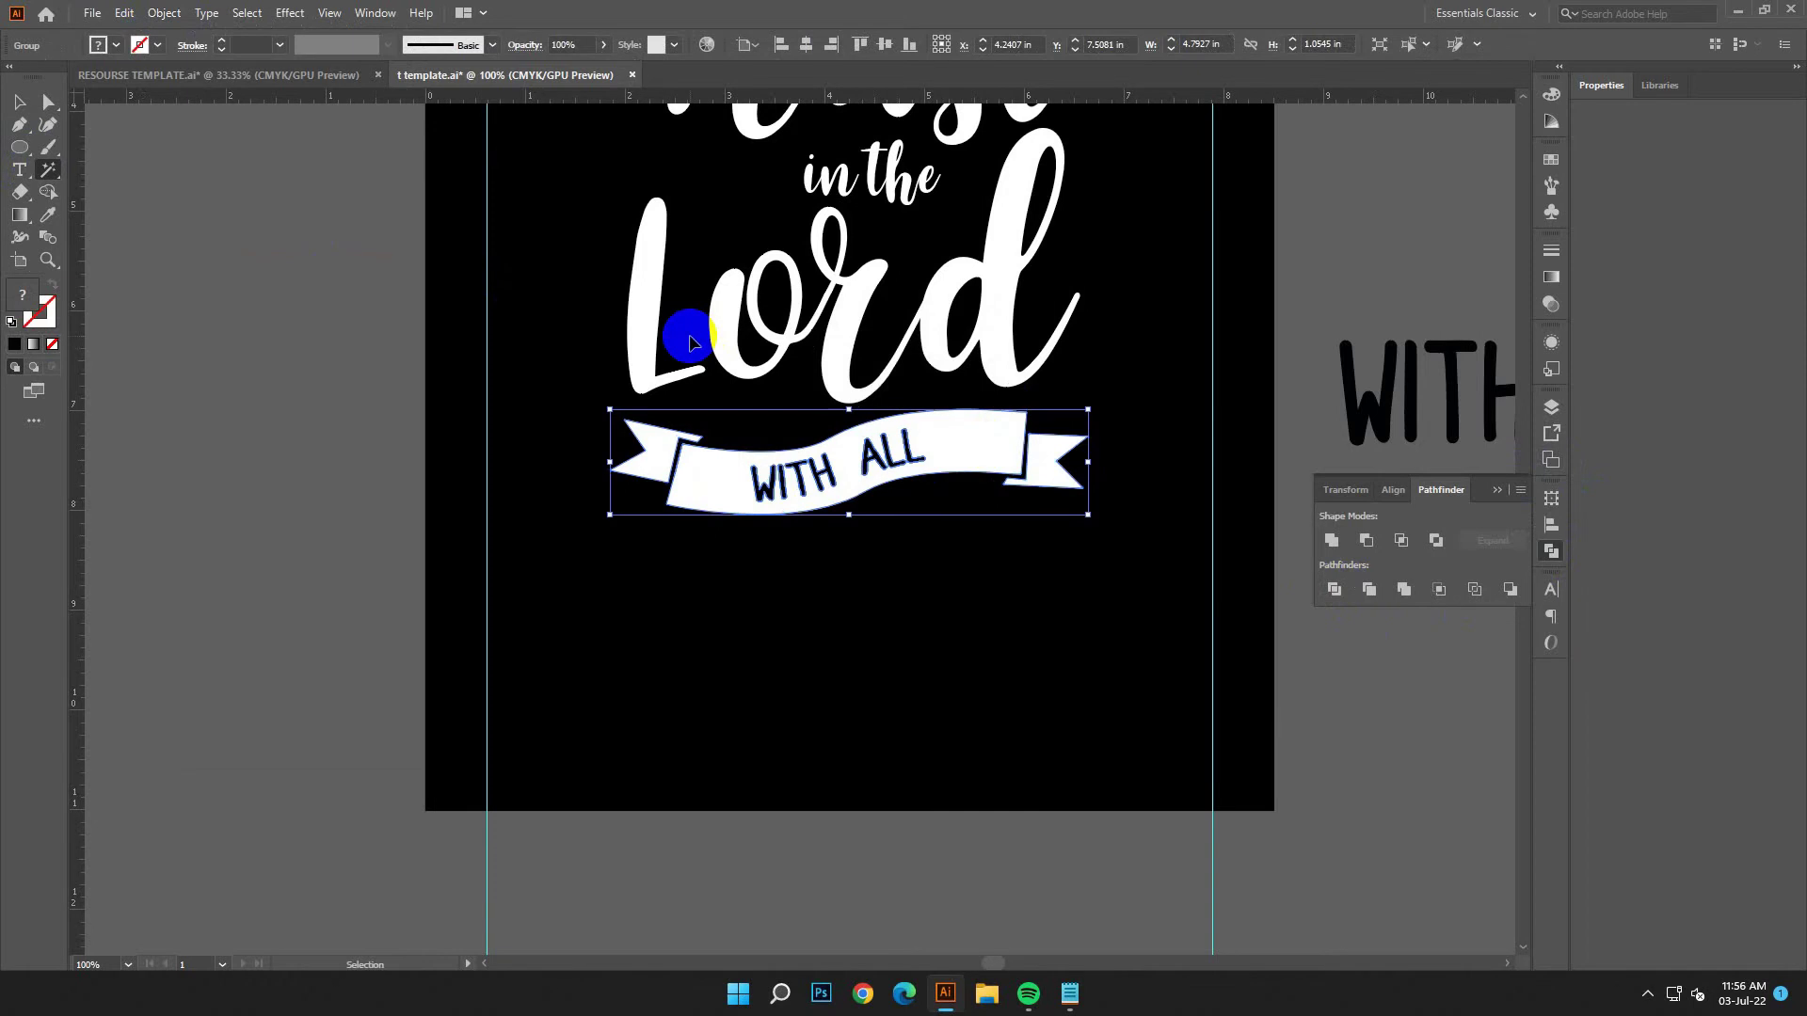
key(ctrl+equal)
key(ctrl+equal)
key(ctrl+equal)
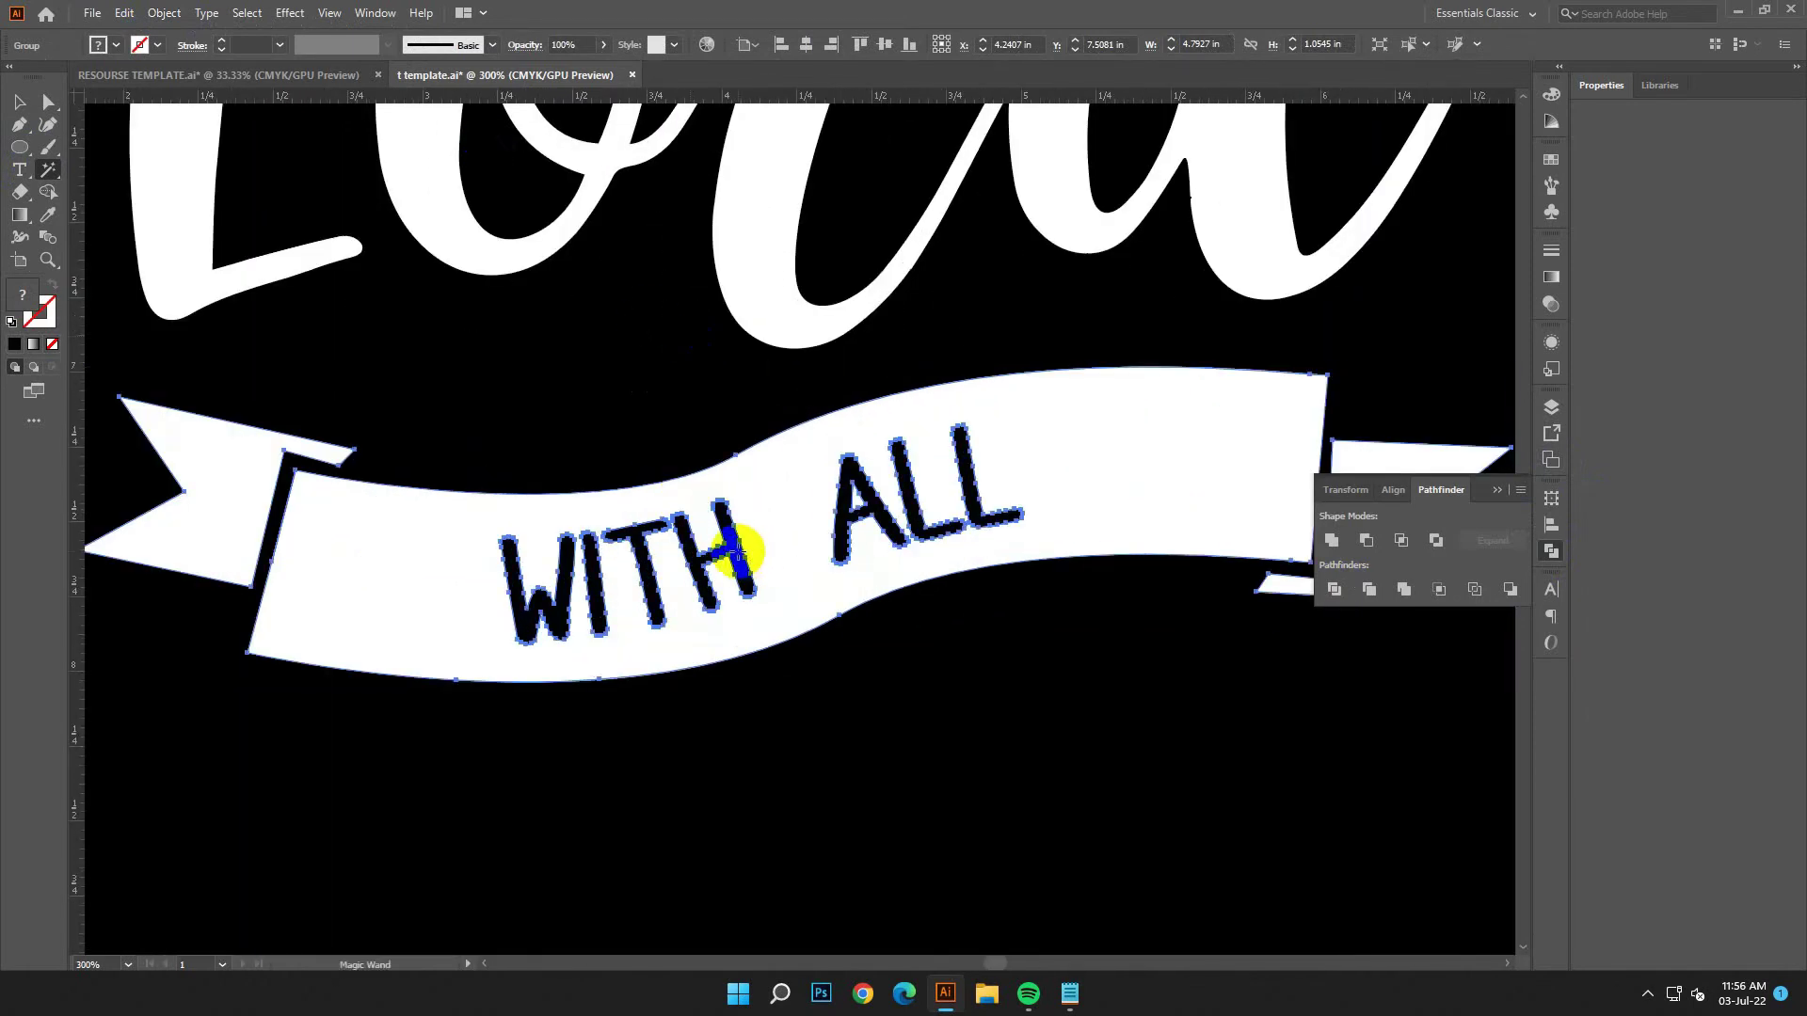
click(741, 550)
key(Delete)
key(ctrl+minus)
key(ctrl+minus)
key(ctrl+minus)
key(ctrl+minus)
key(ctrl+minus)
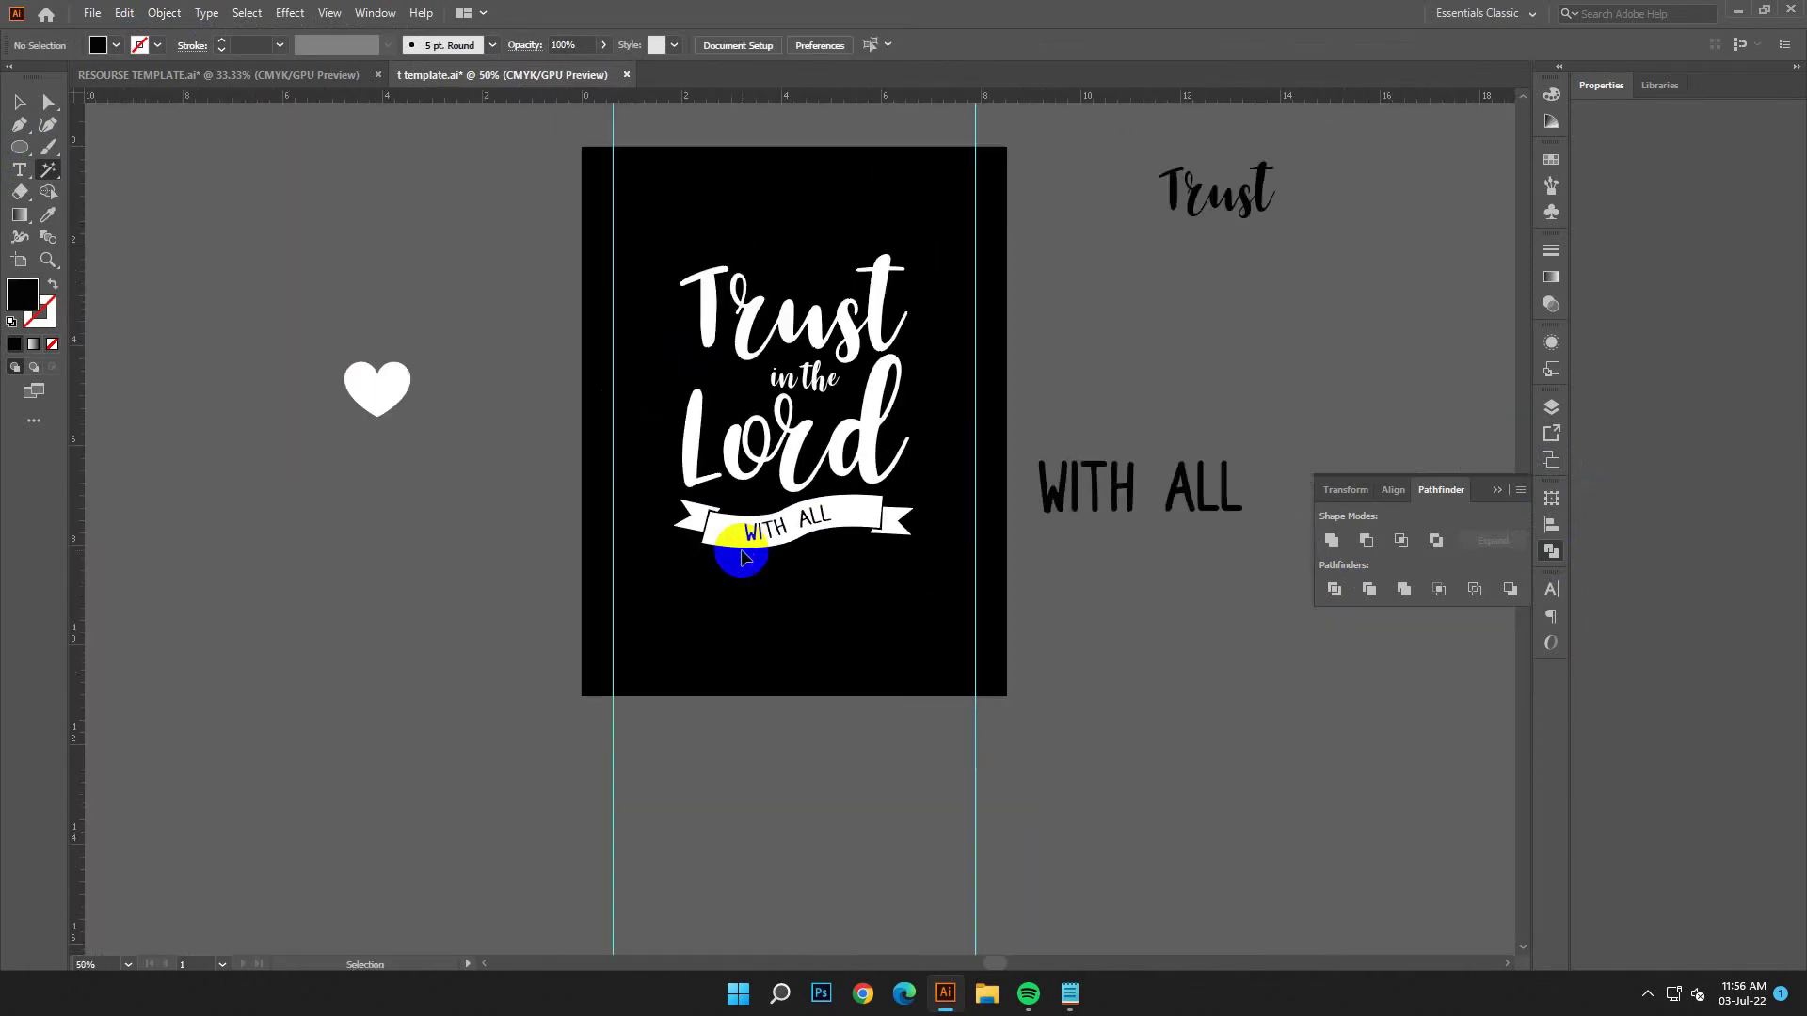
click(19, 101)
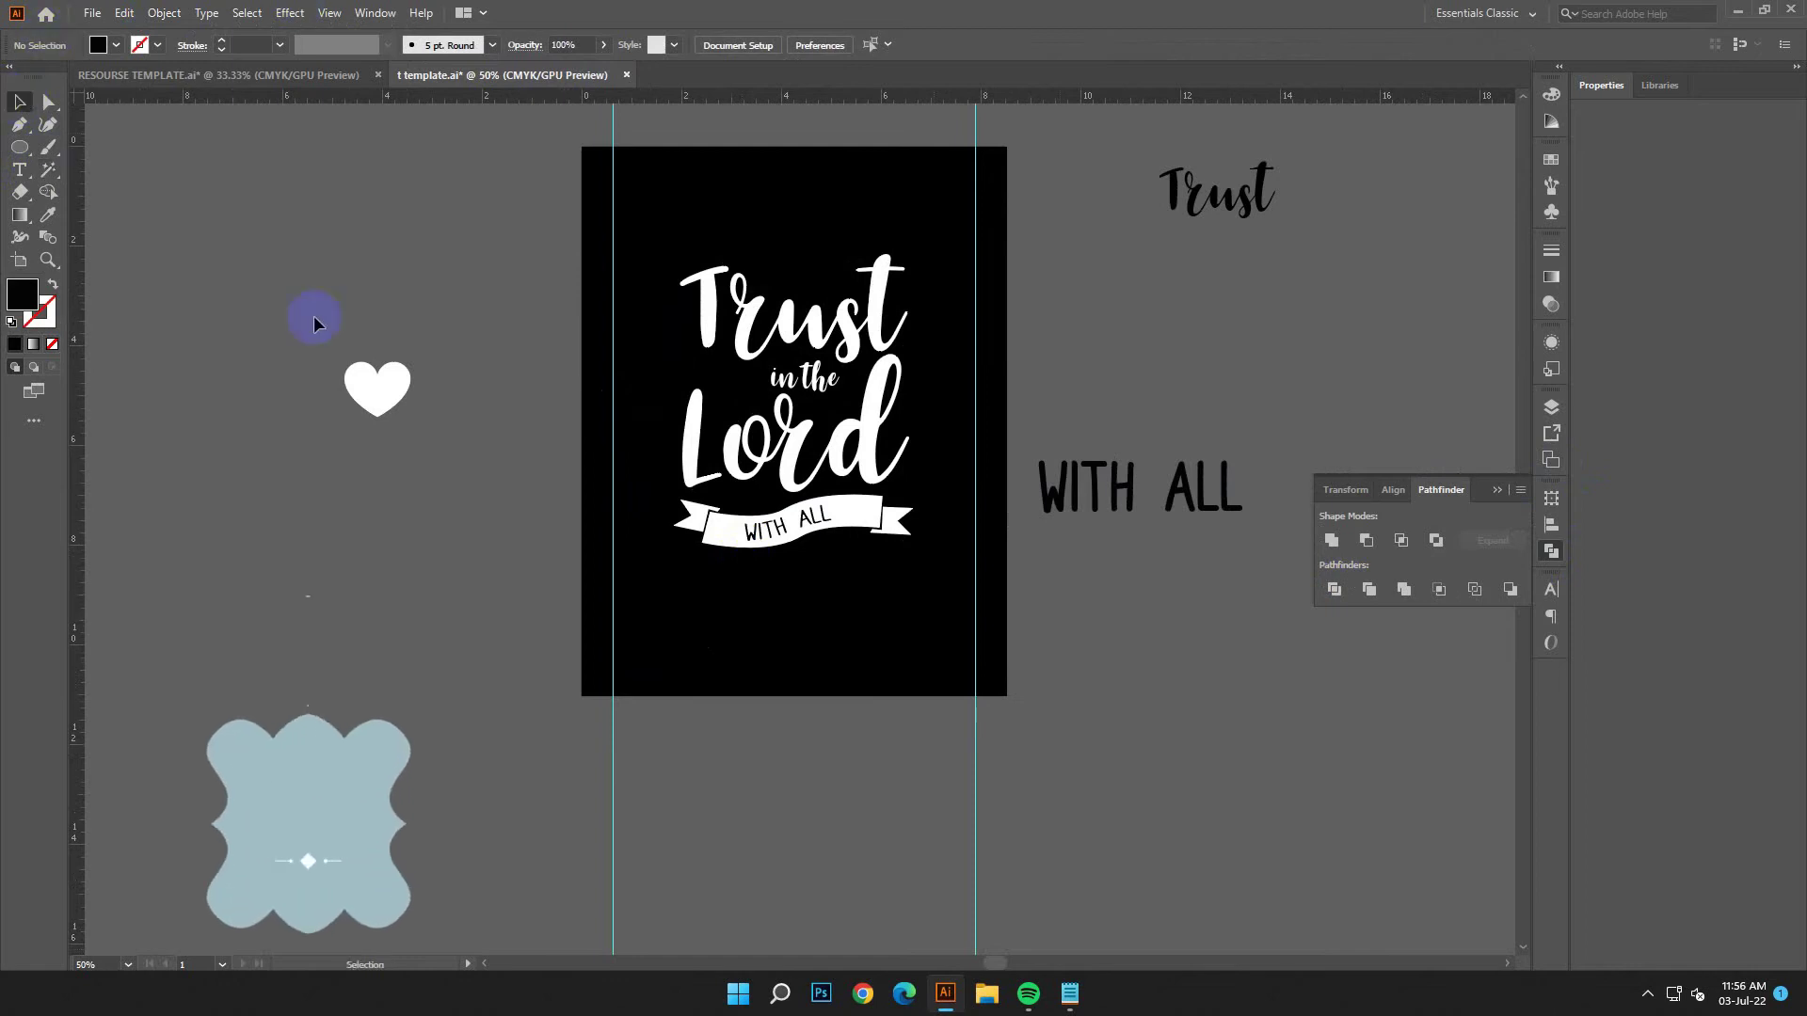
Switch to Notepad and copy the word YOUR from the design text.
scroll(1270, 857, up, 1)
click(1065, 1003)
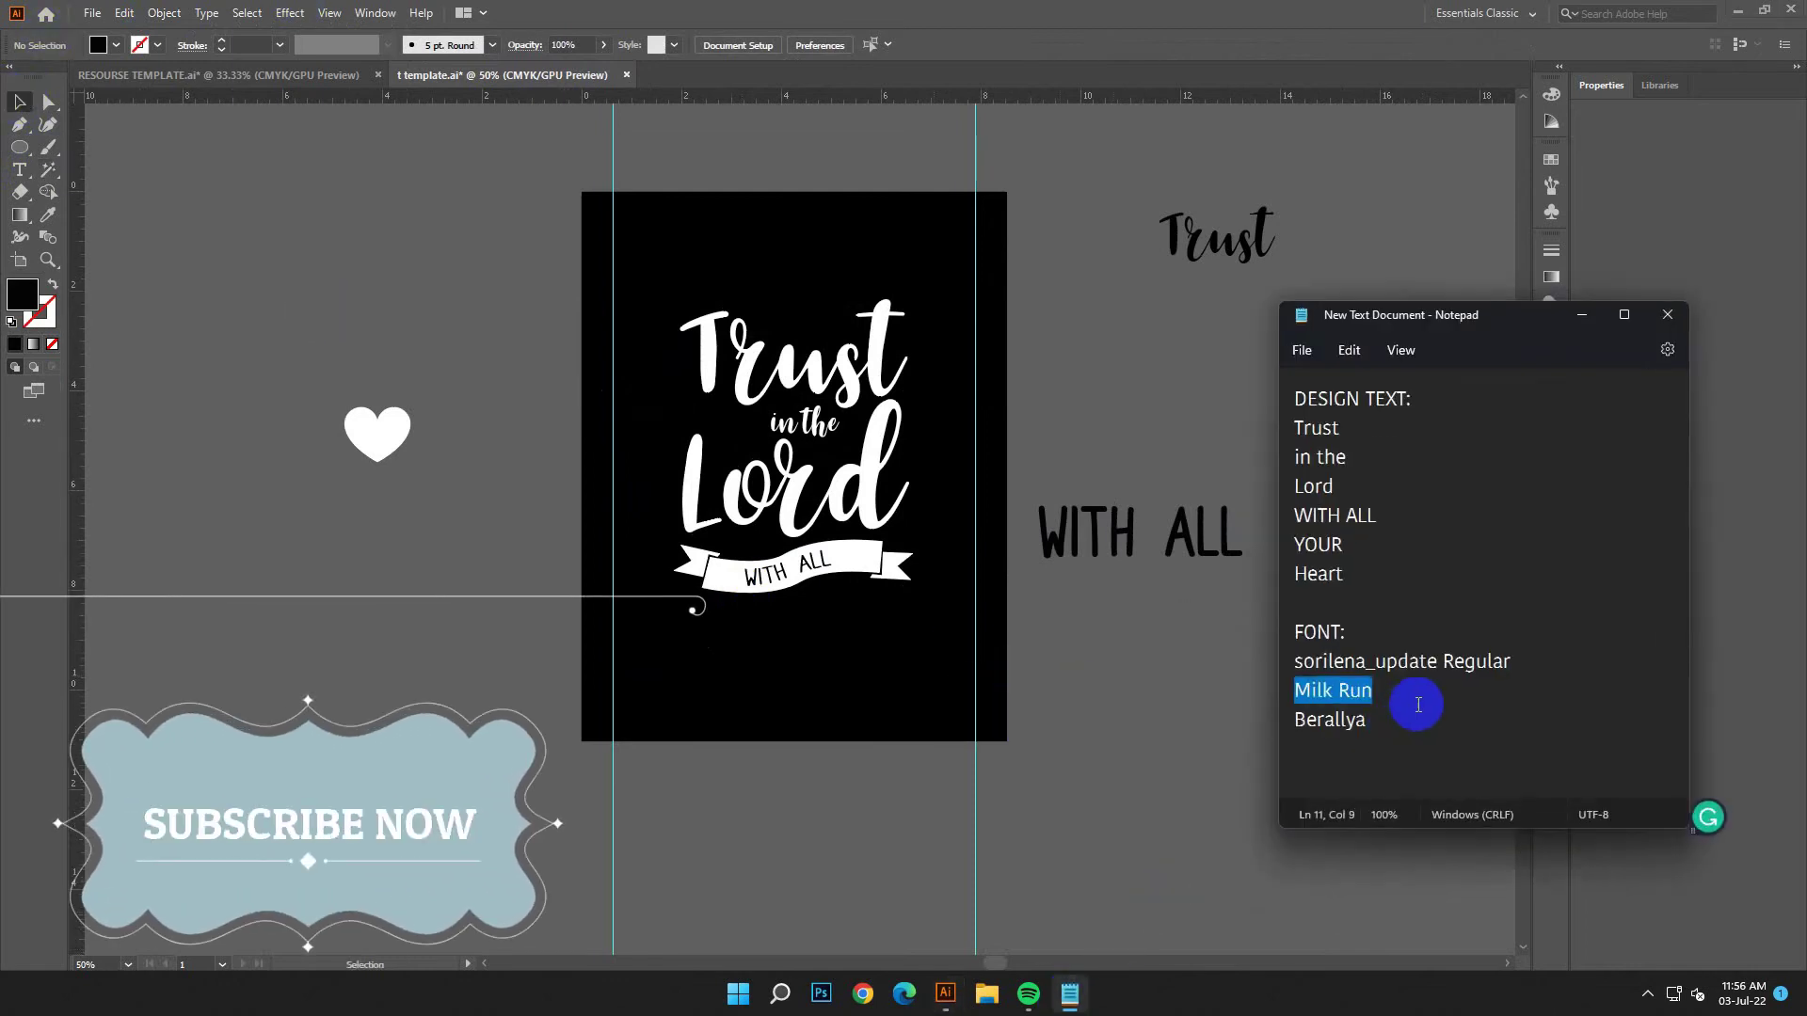
click(1410, 740)
drag(1355, 546, 1297, 548)
right_click(1311, 555)
click(1364, 649)
click(1581, 314)
Create a text object reading YOUR in Milk Run at about 86 pt in the empty area left of the artboard.
click(20, 171)
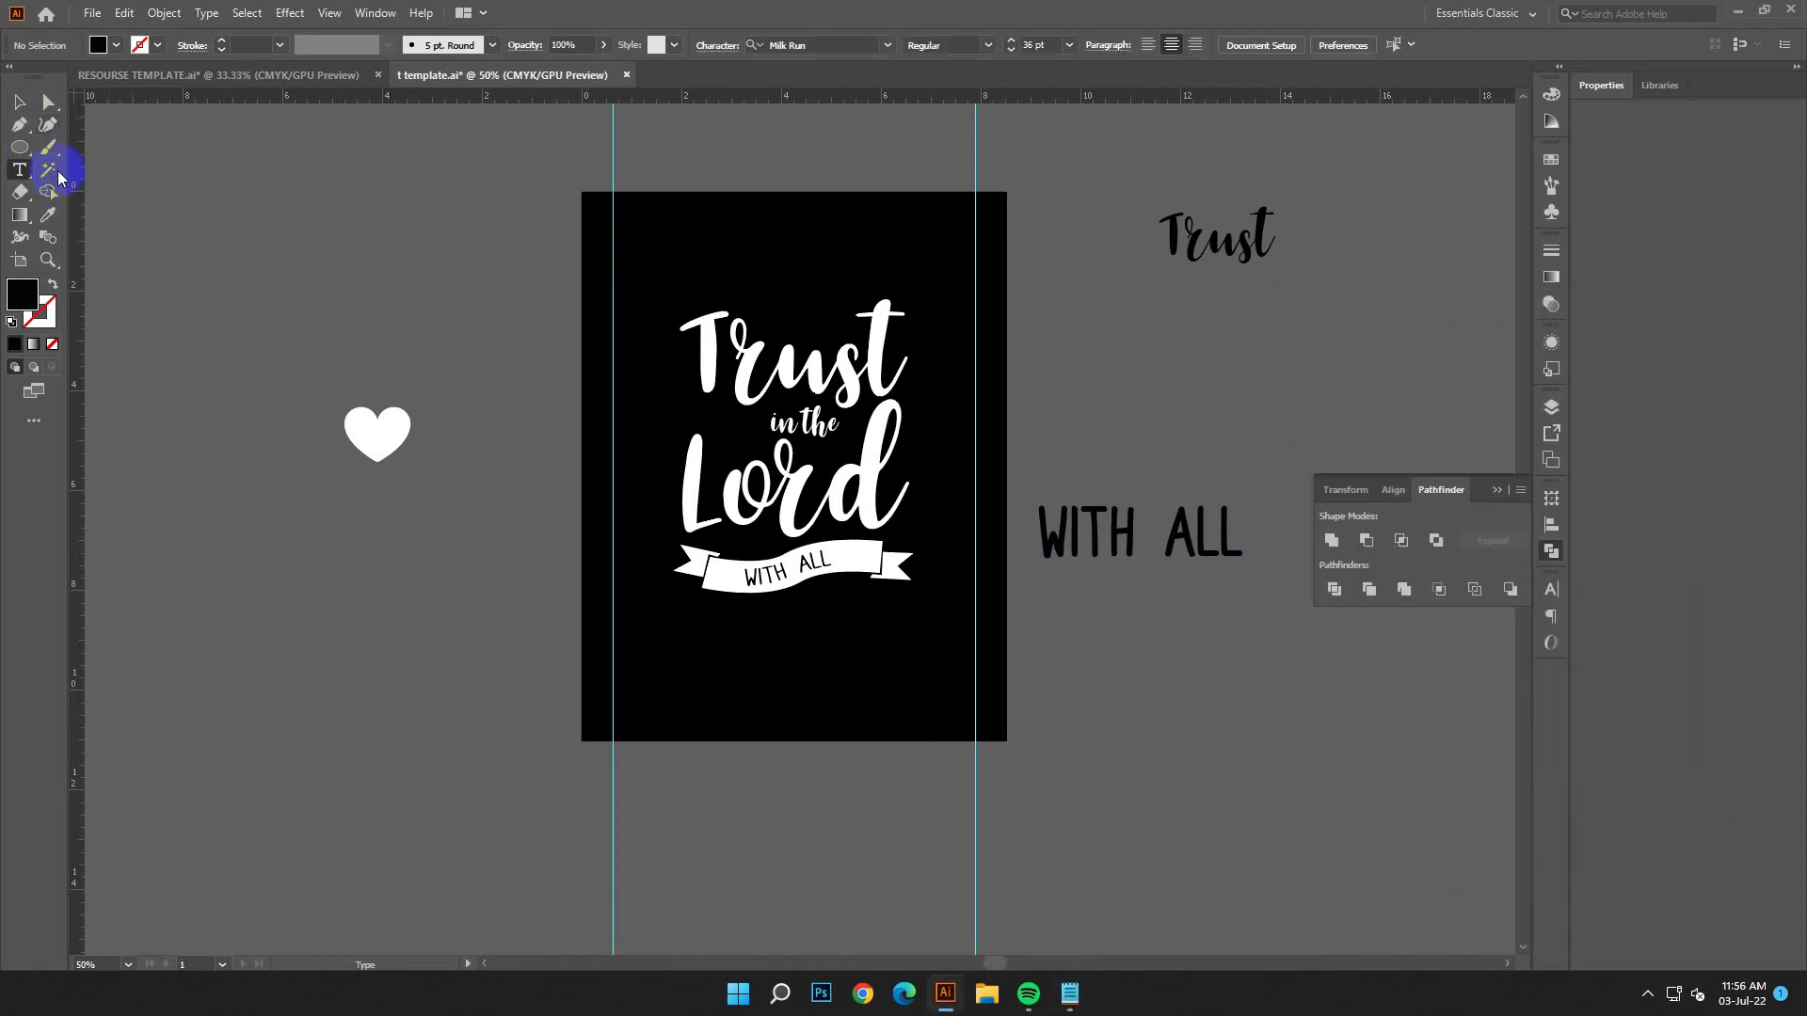
click(292, 177)
click(26, 103)
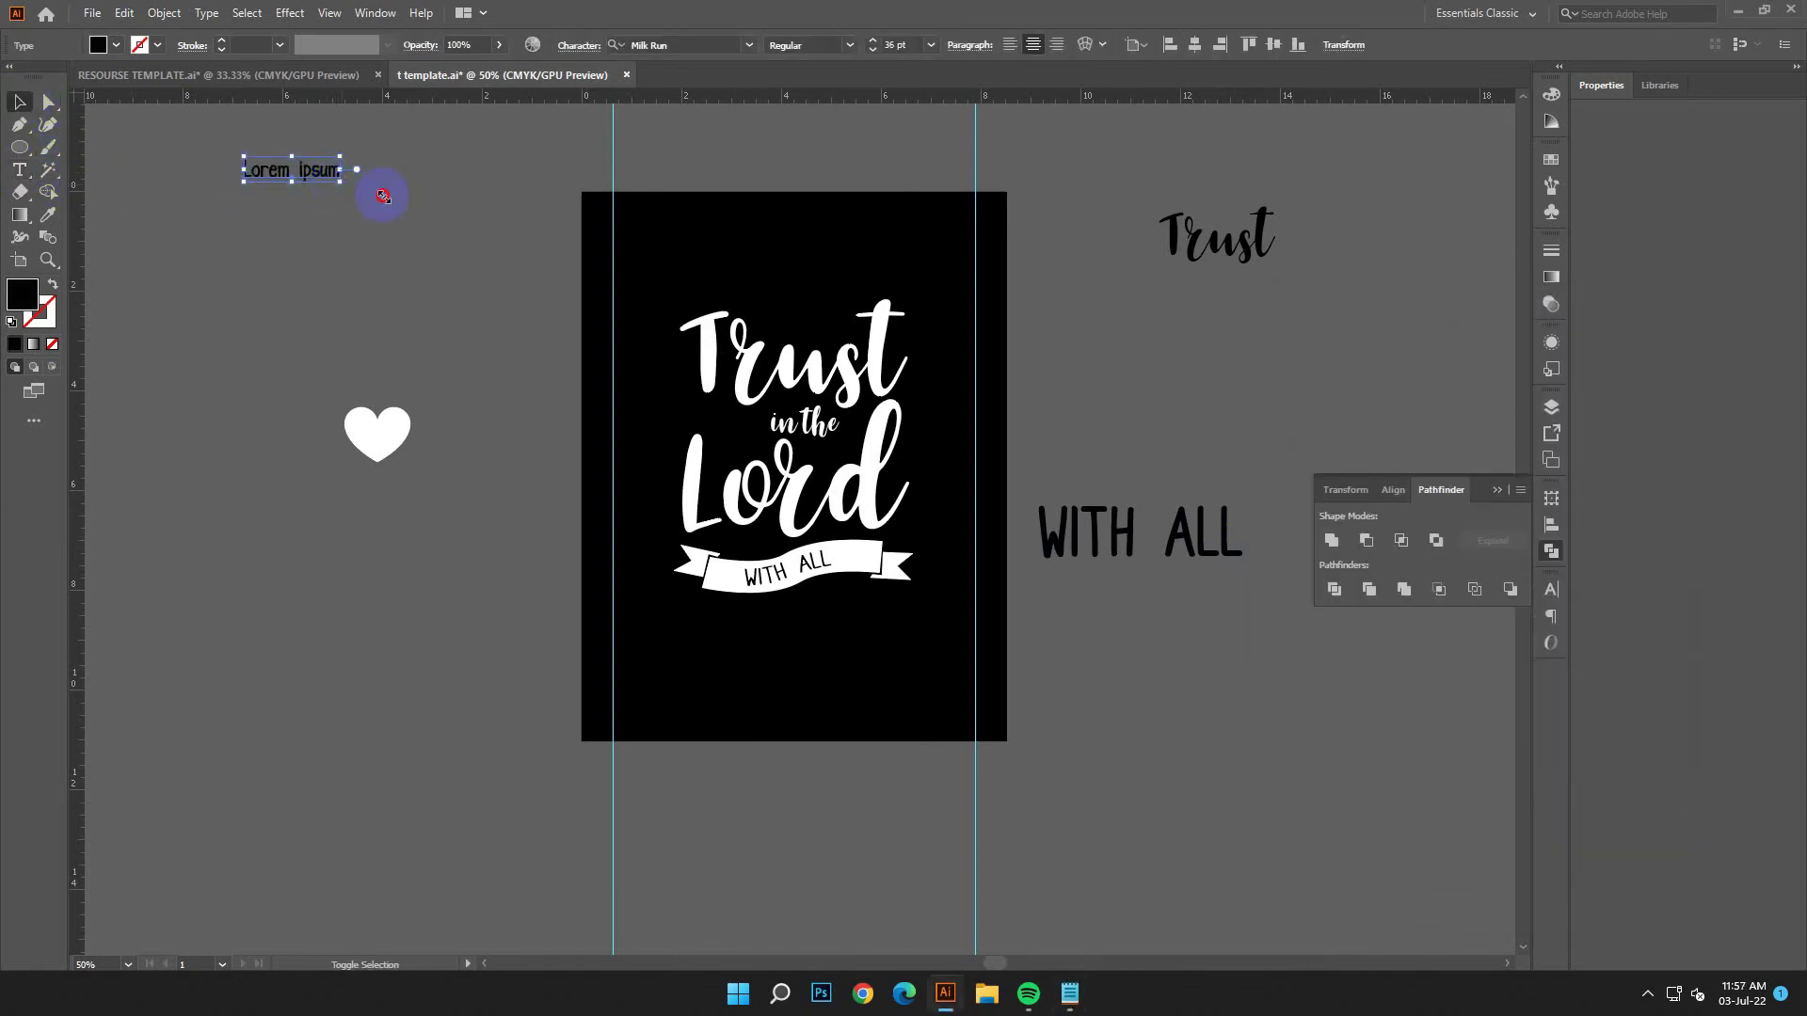
drag(383, 196, 518, 233)
click(20, 172)
key(ctrl+a)
click(124, 13)
click(188, 128)
click(21, 104)
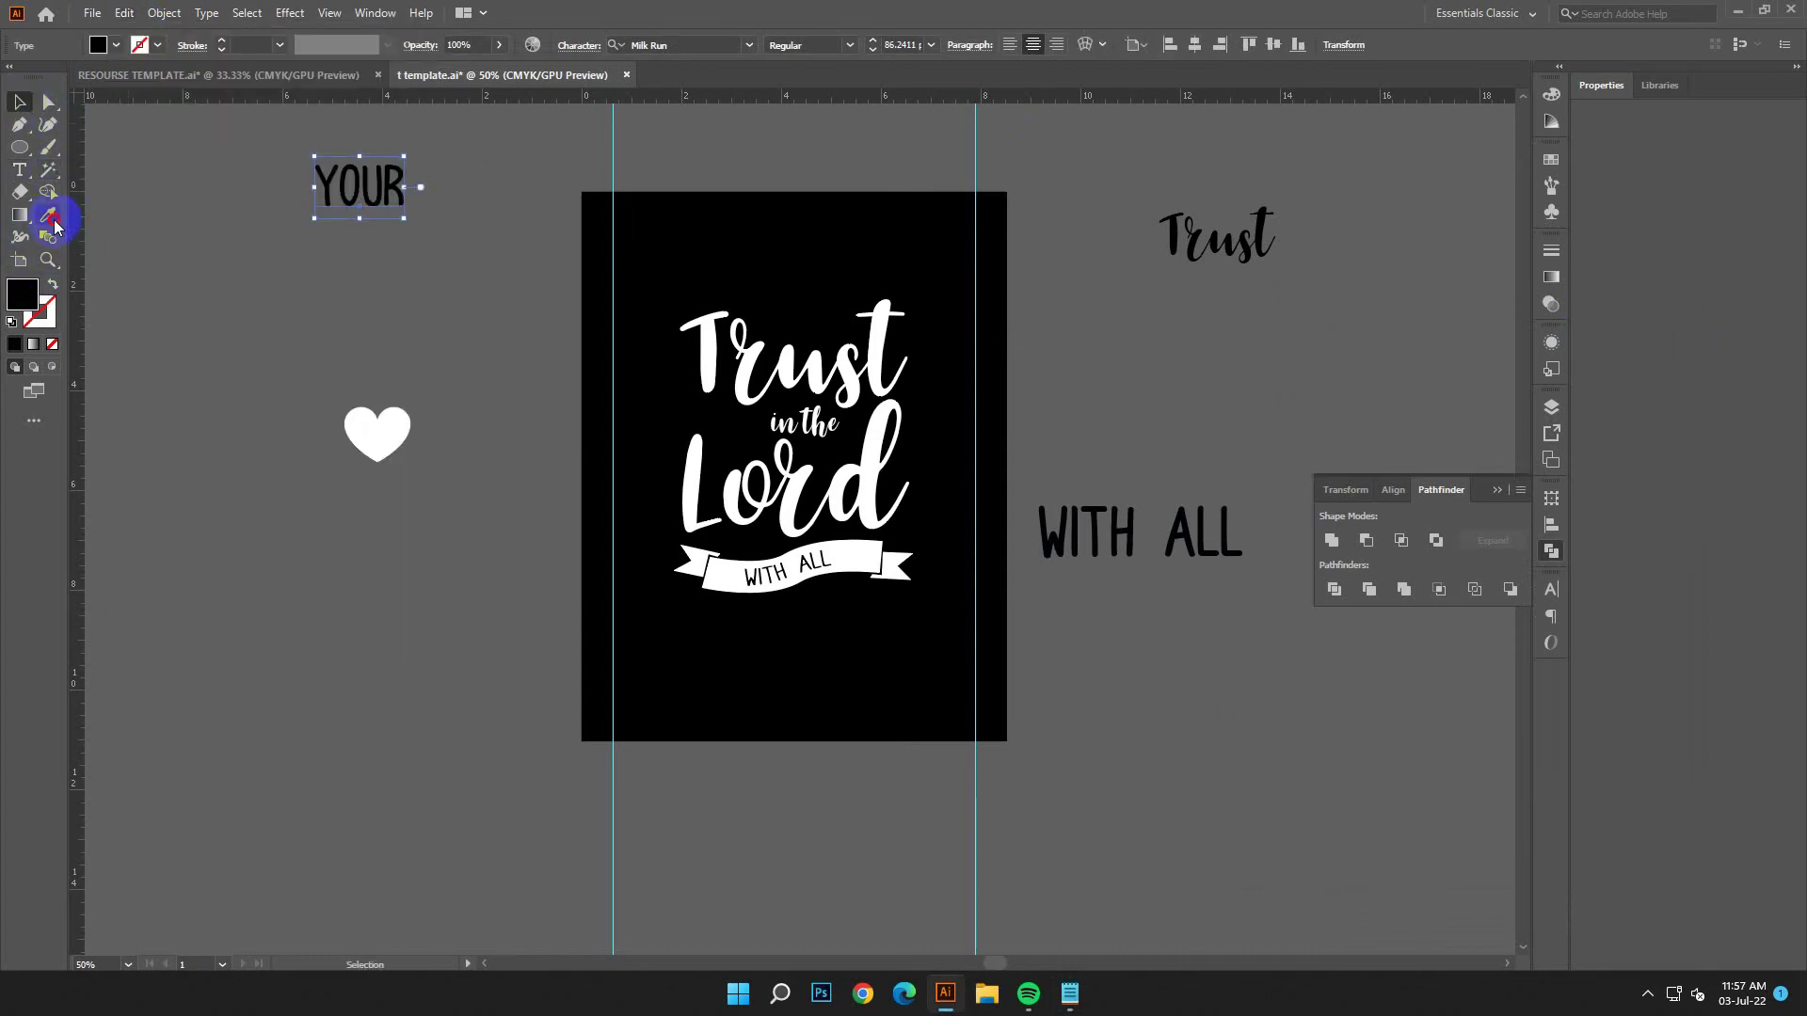
Match YOUR to the script font of the spare Trust text and change its wording to Your.
click(1195, 224)
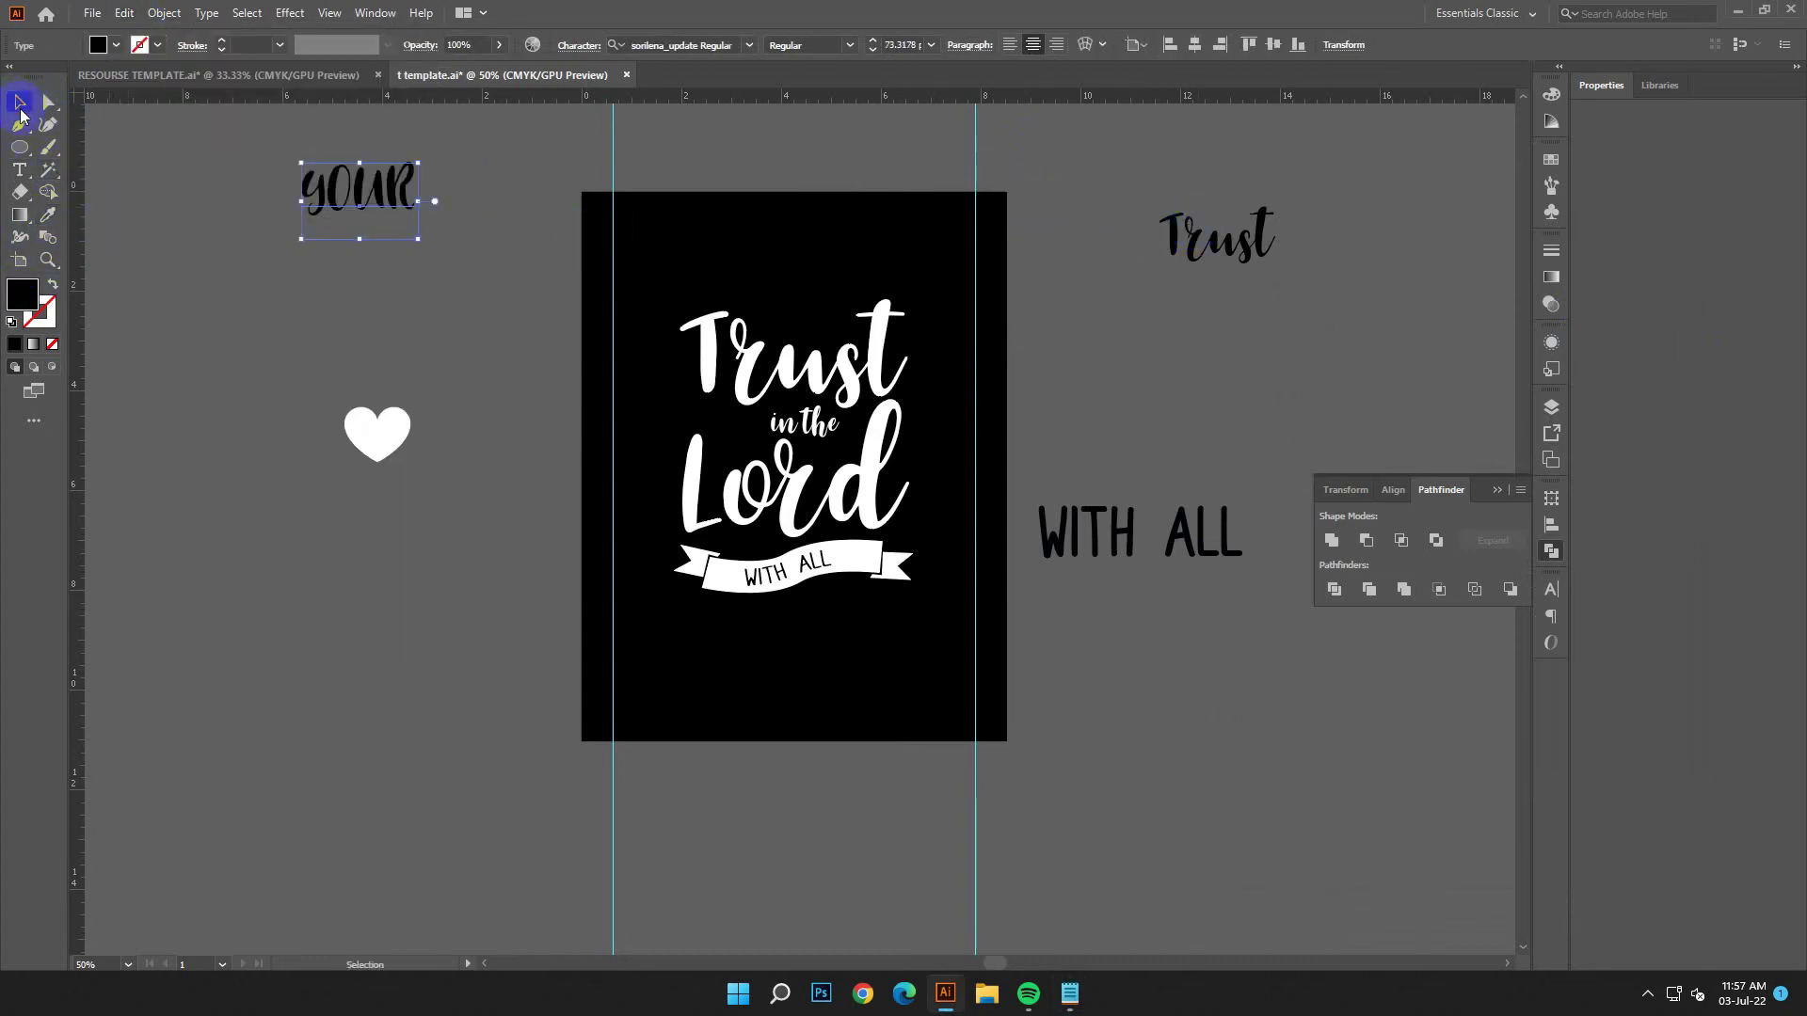
key(BackSpace)
key(BackSpace)
key(BackSpace)
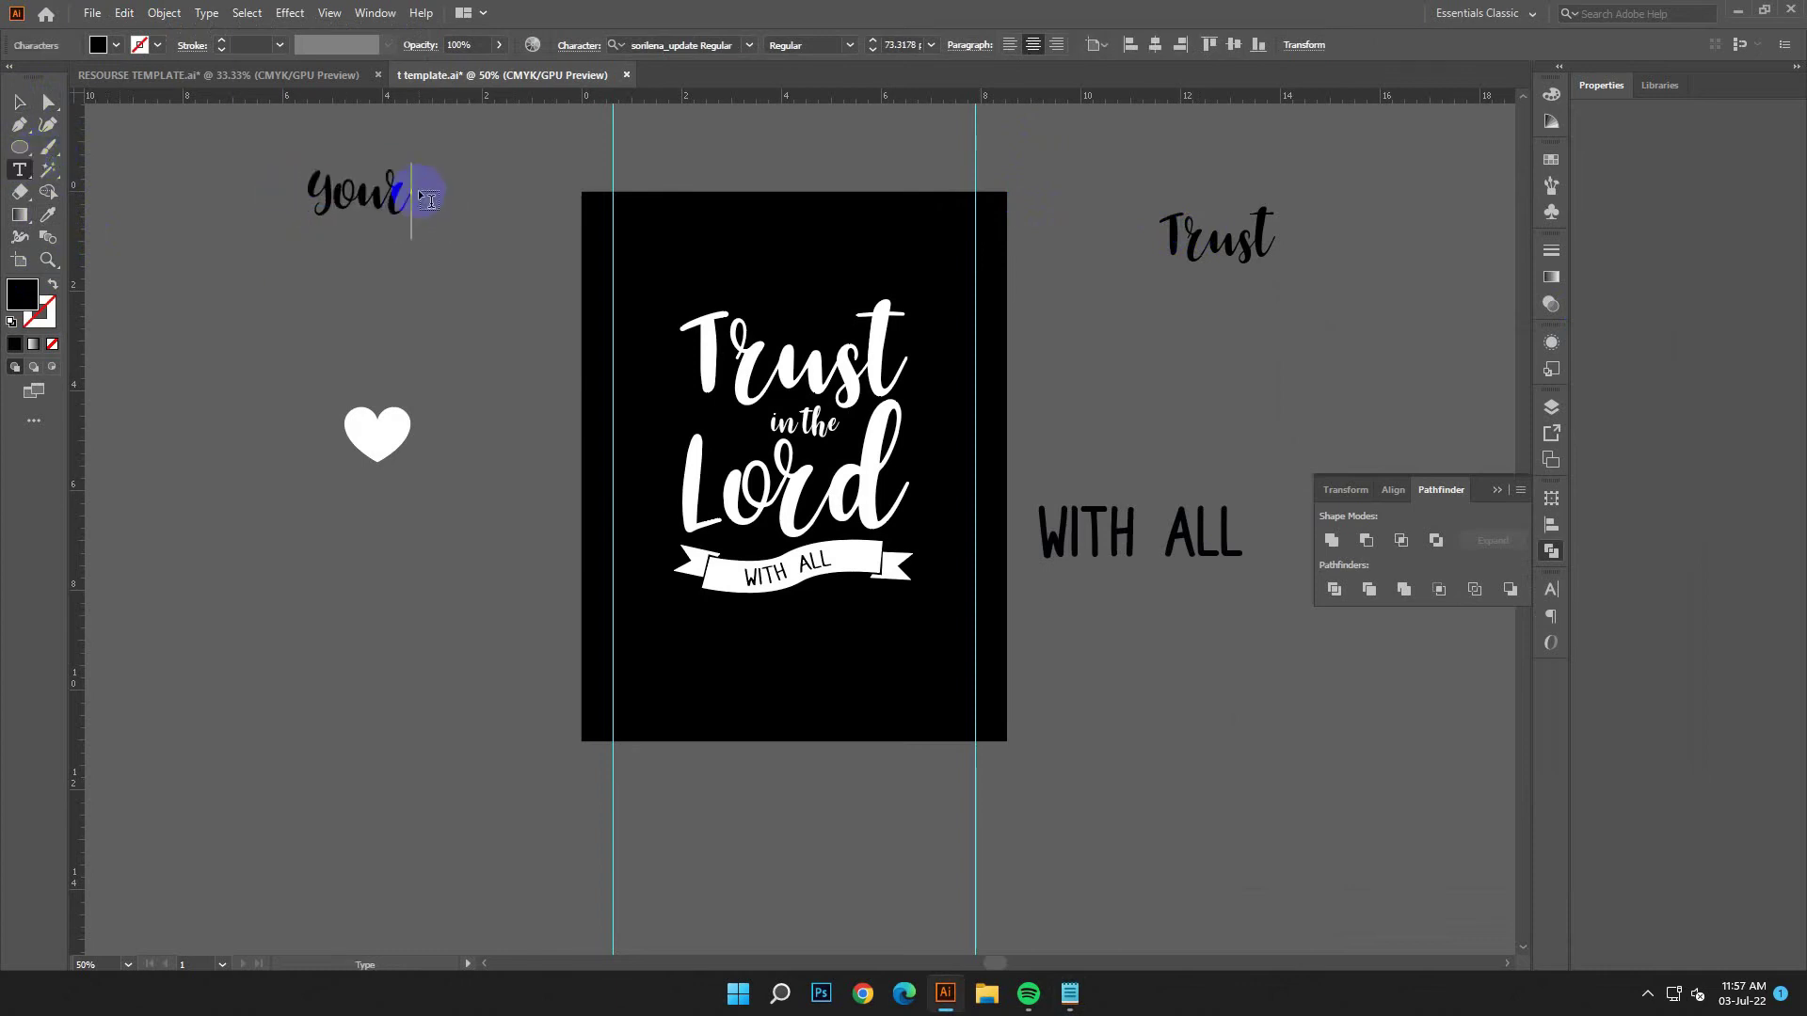
click(19, 102)
click(263, 253)
Move Your onto the artboard just below the ribbon's right half, fill it white and shrink it to about 48 pt.
drag(377, 195, 866, 617)
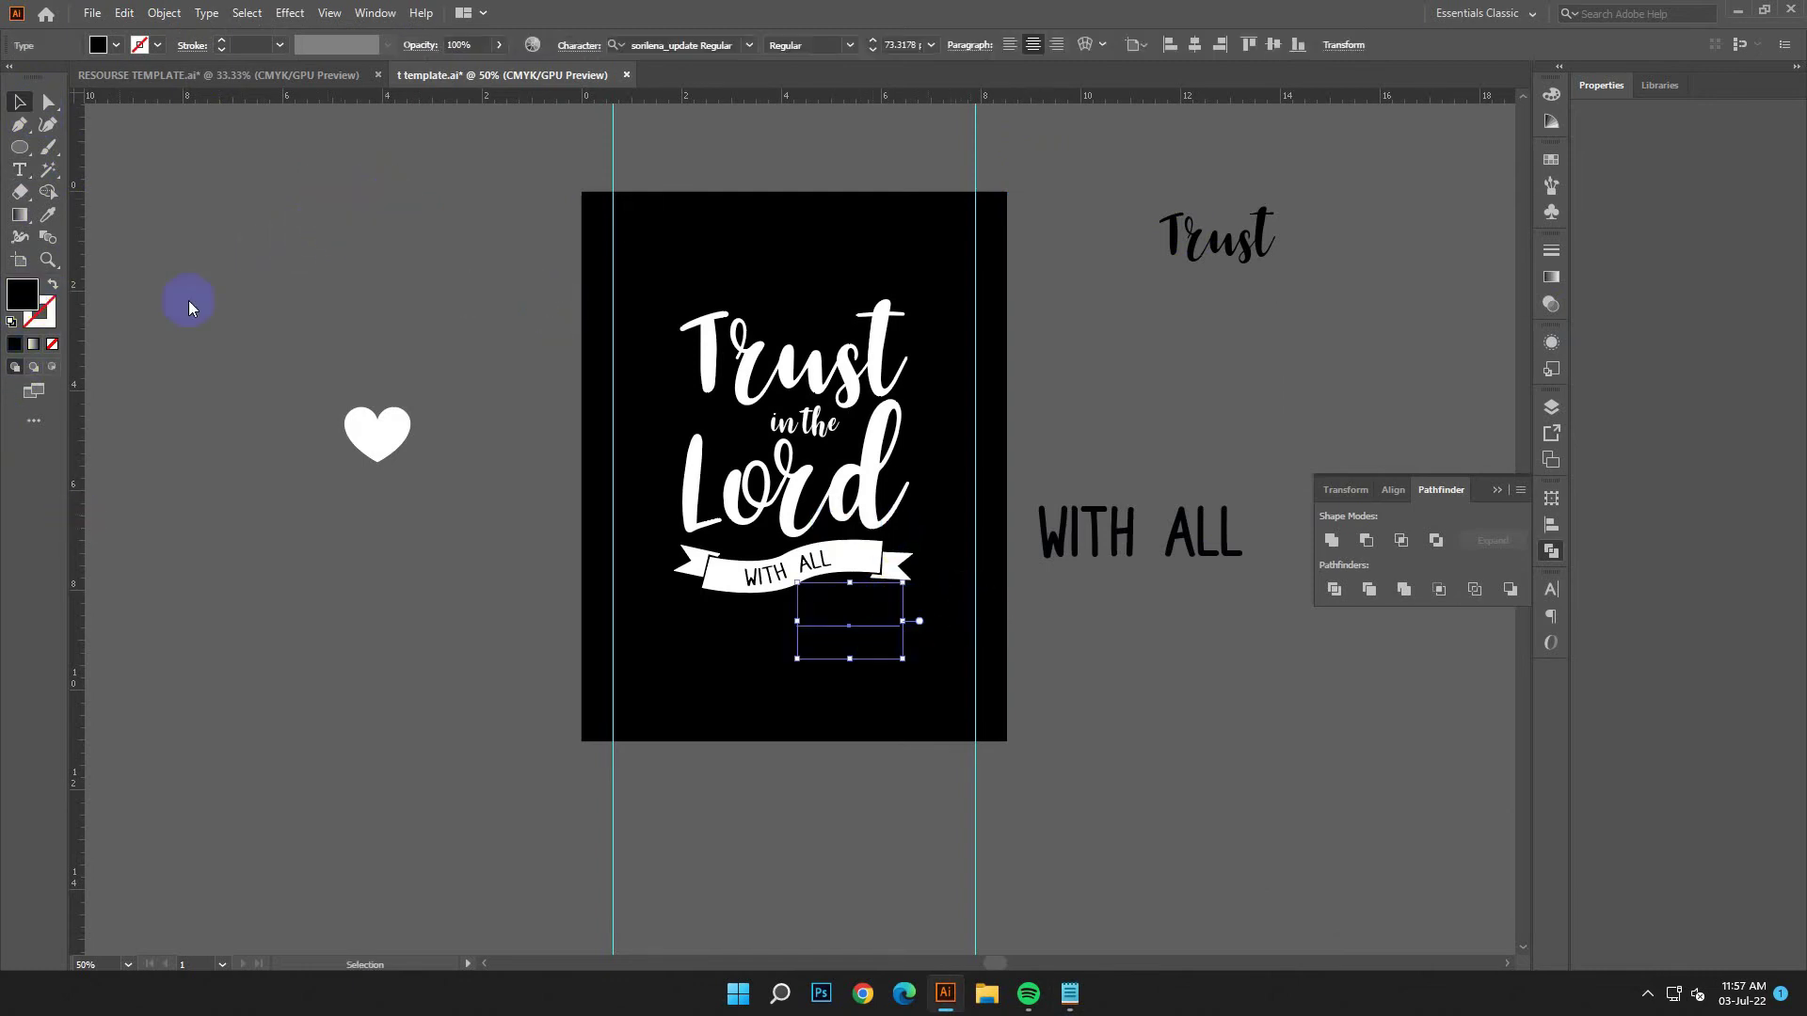
double_click(22, 294)
click(278, 403)
click(726, 393)
drag(902, 659, 835, 596)
click(1145, 645)
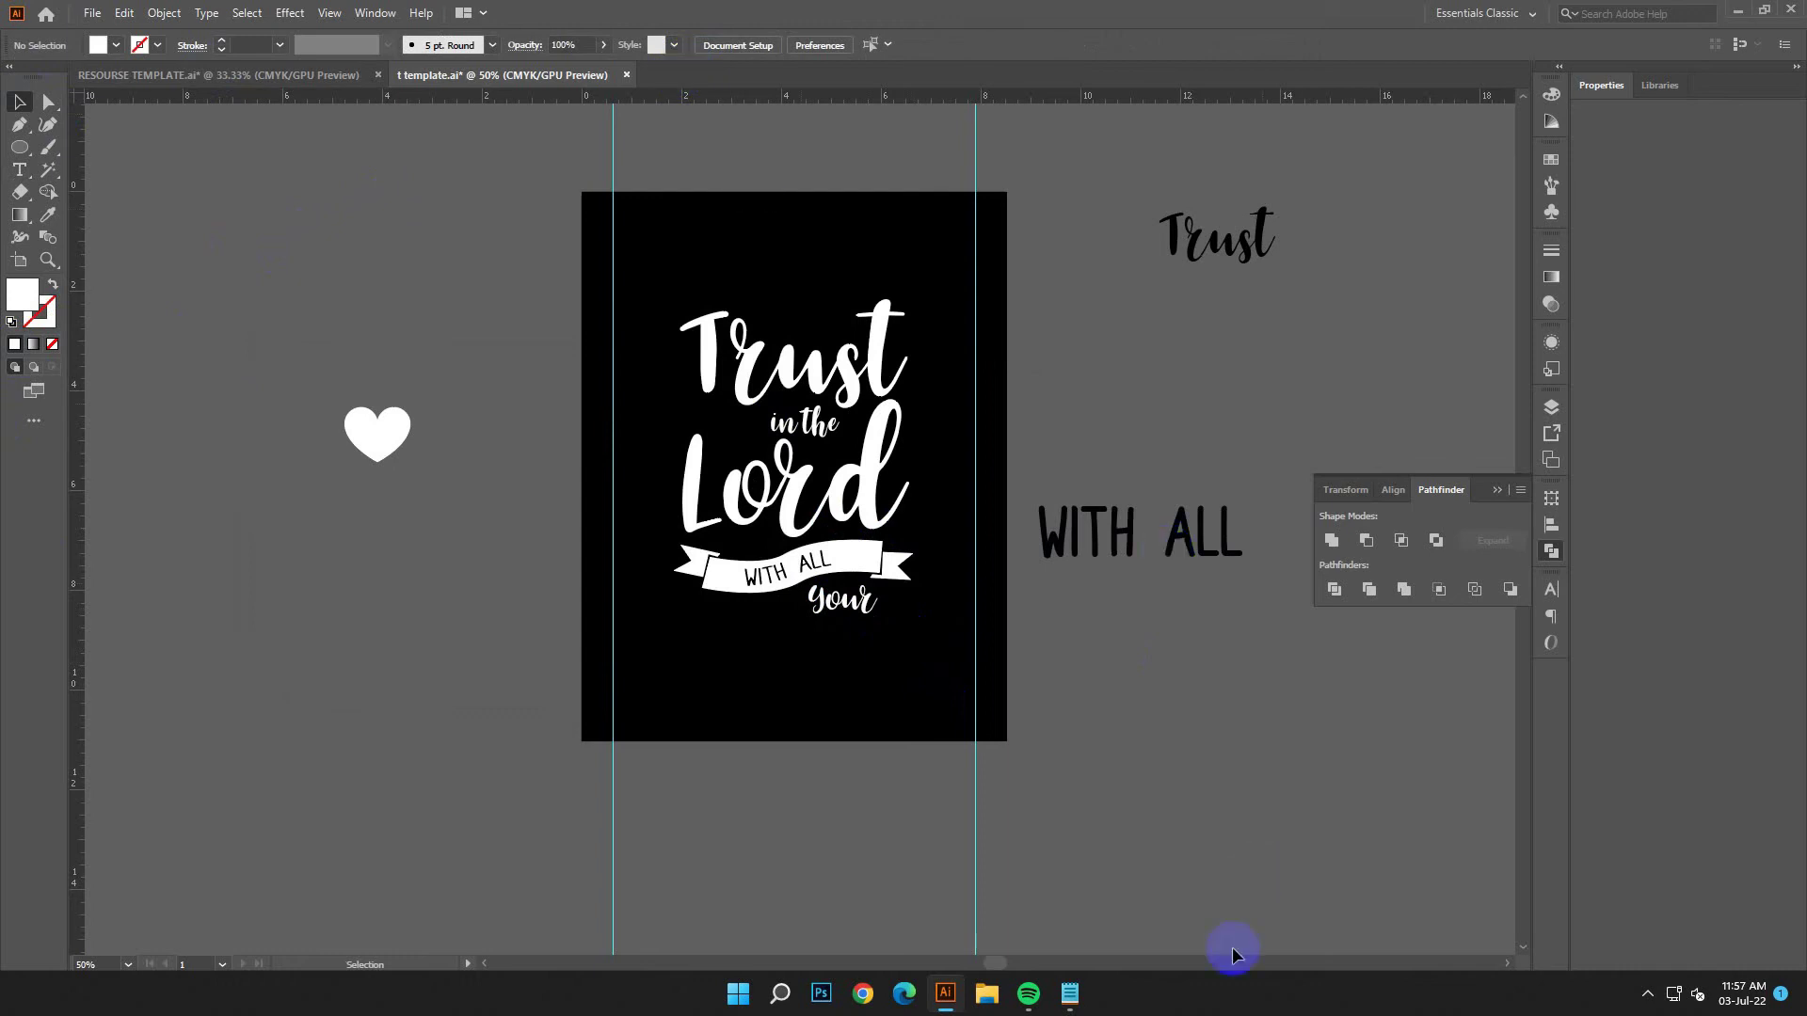
Switch to Notepad and copy the word Heart from the design text.
click(1069, 996)
drag(1354, 580, 1297, 584)
right_click(1298, 588)
click(1380, 694)
click(1582, 315)
Create a text object reading Heart in the sorilena_update script font left of the artboard.
key(t)
click(210, 202)
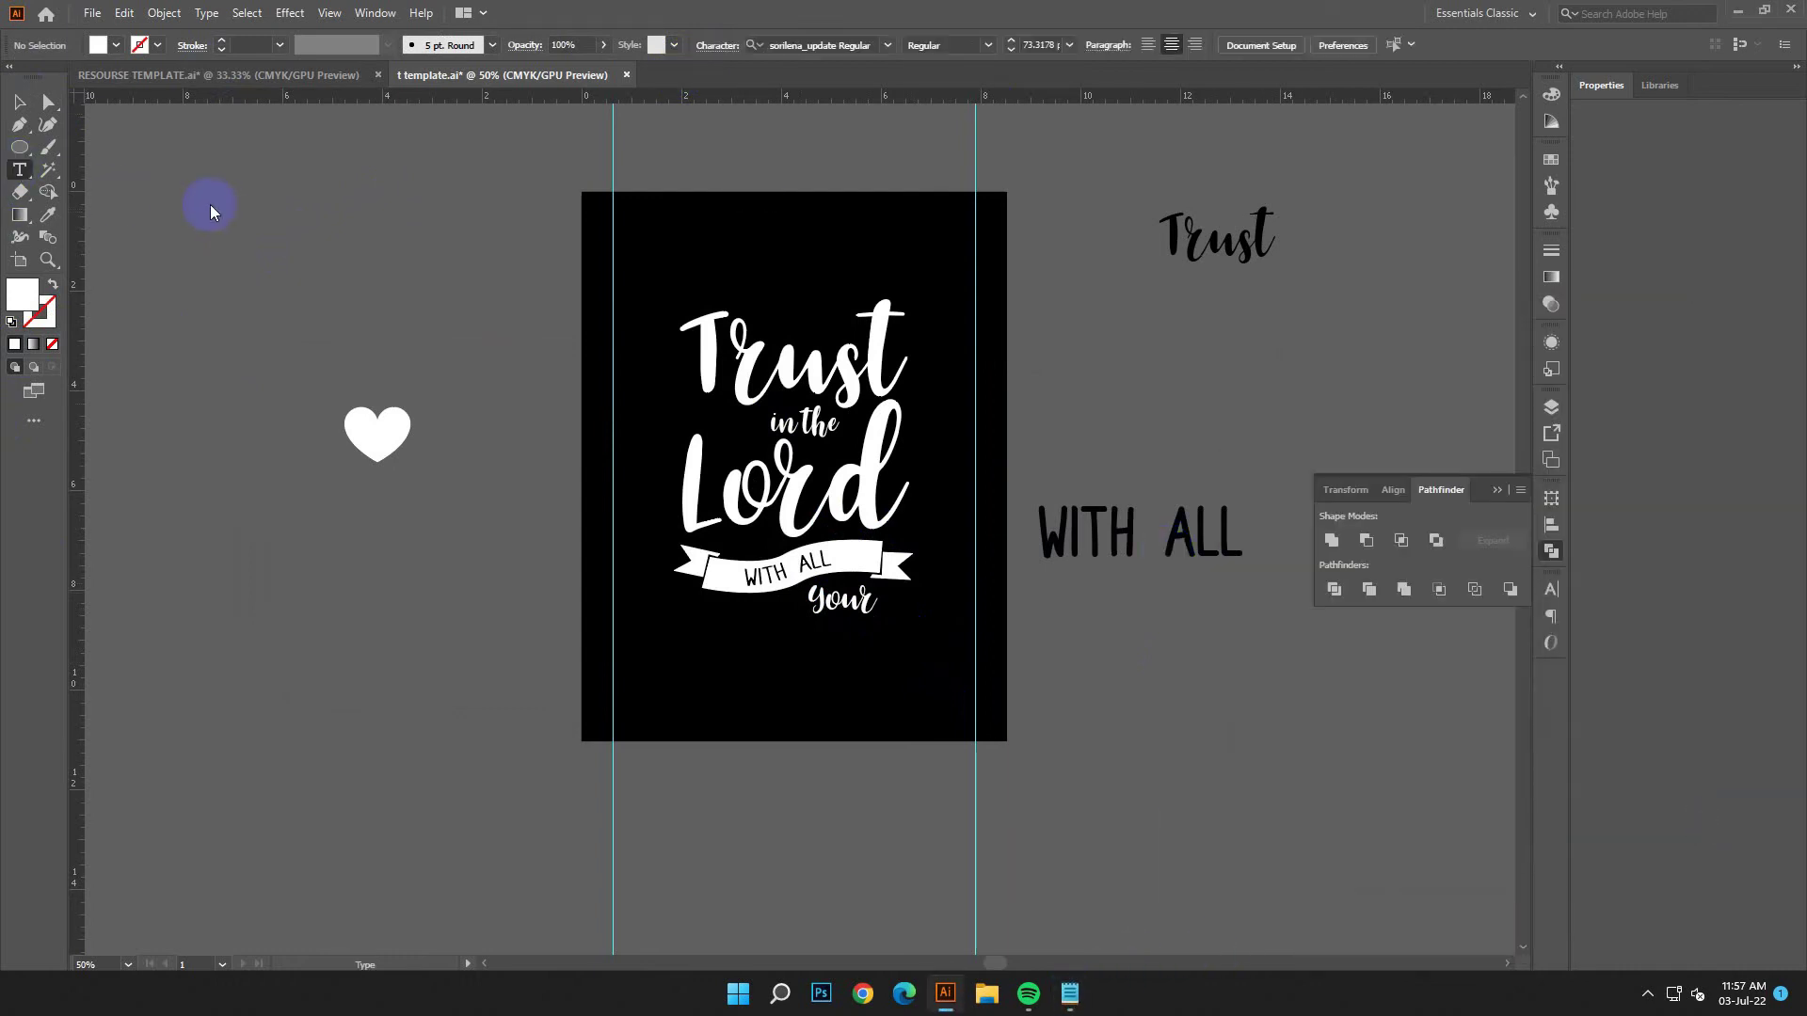
click(16, 104)
drag(216, 197, 326, 227)
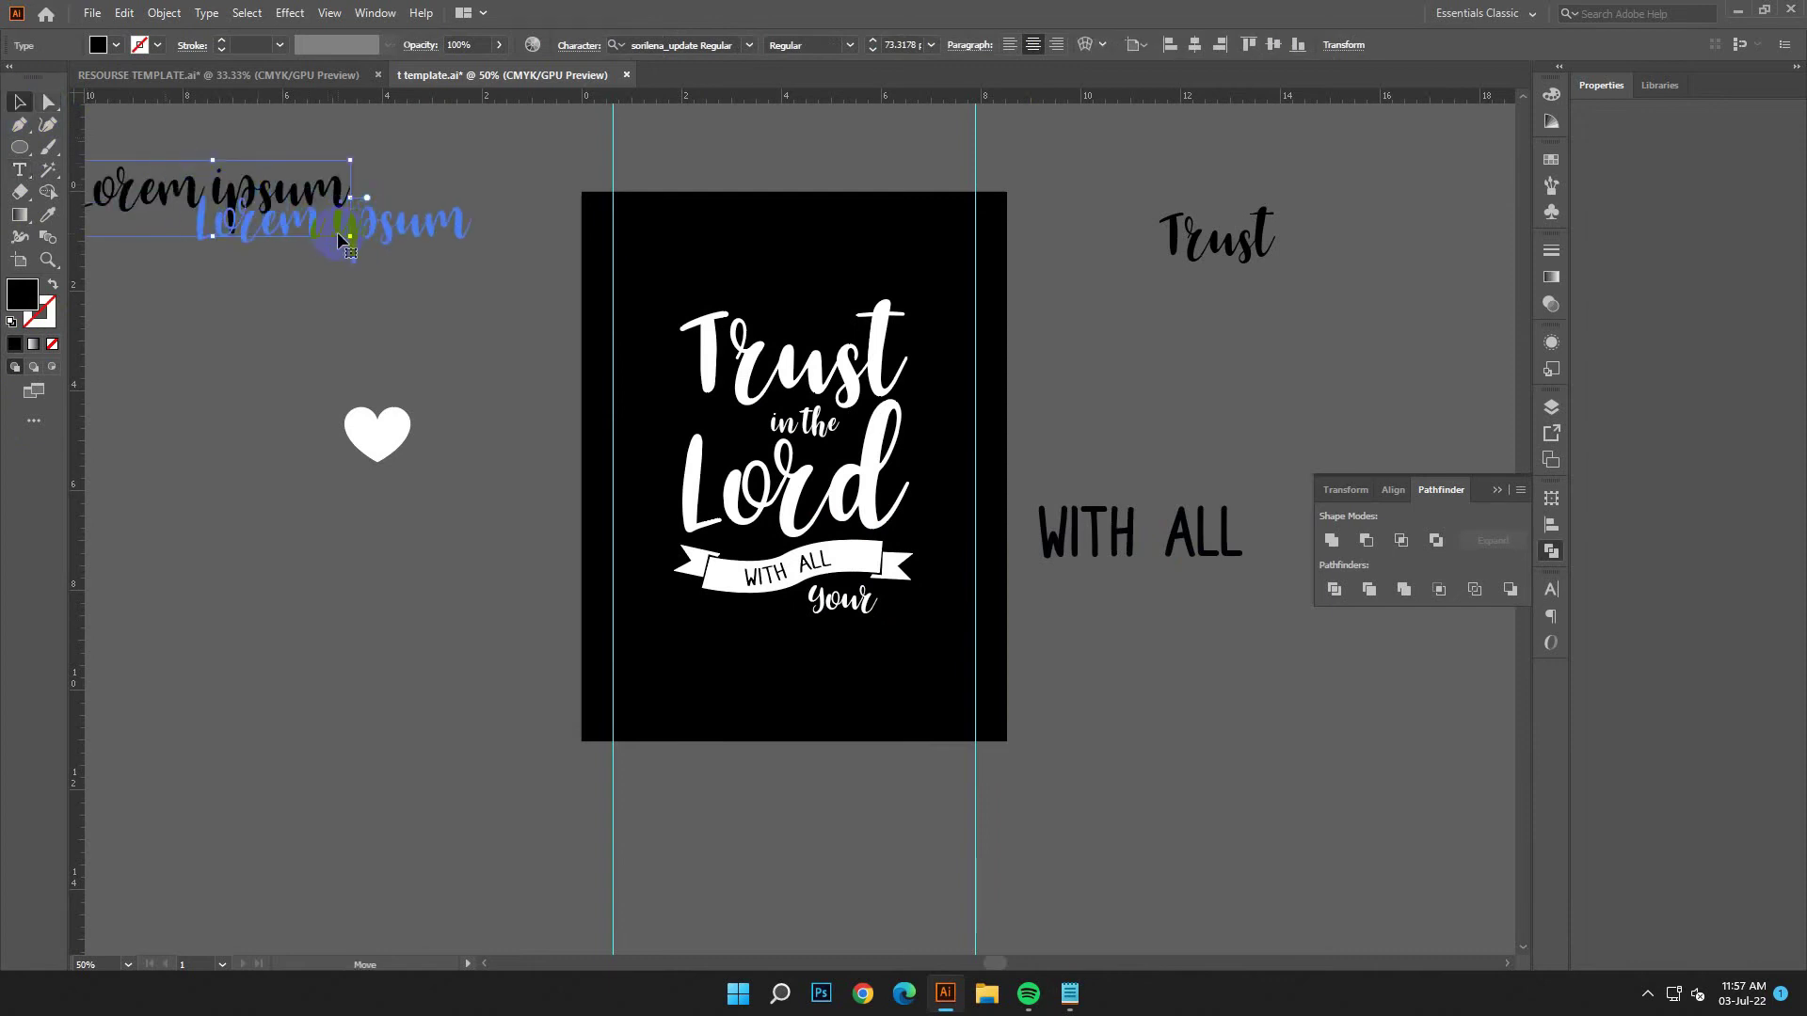
drag(455, 221, 196, 220)
click(124, 12)
click(142, 123)
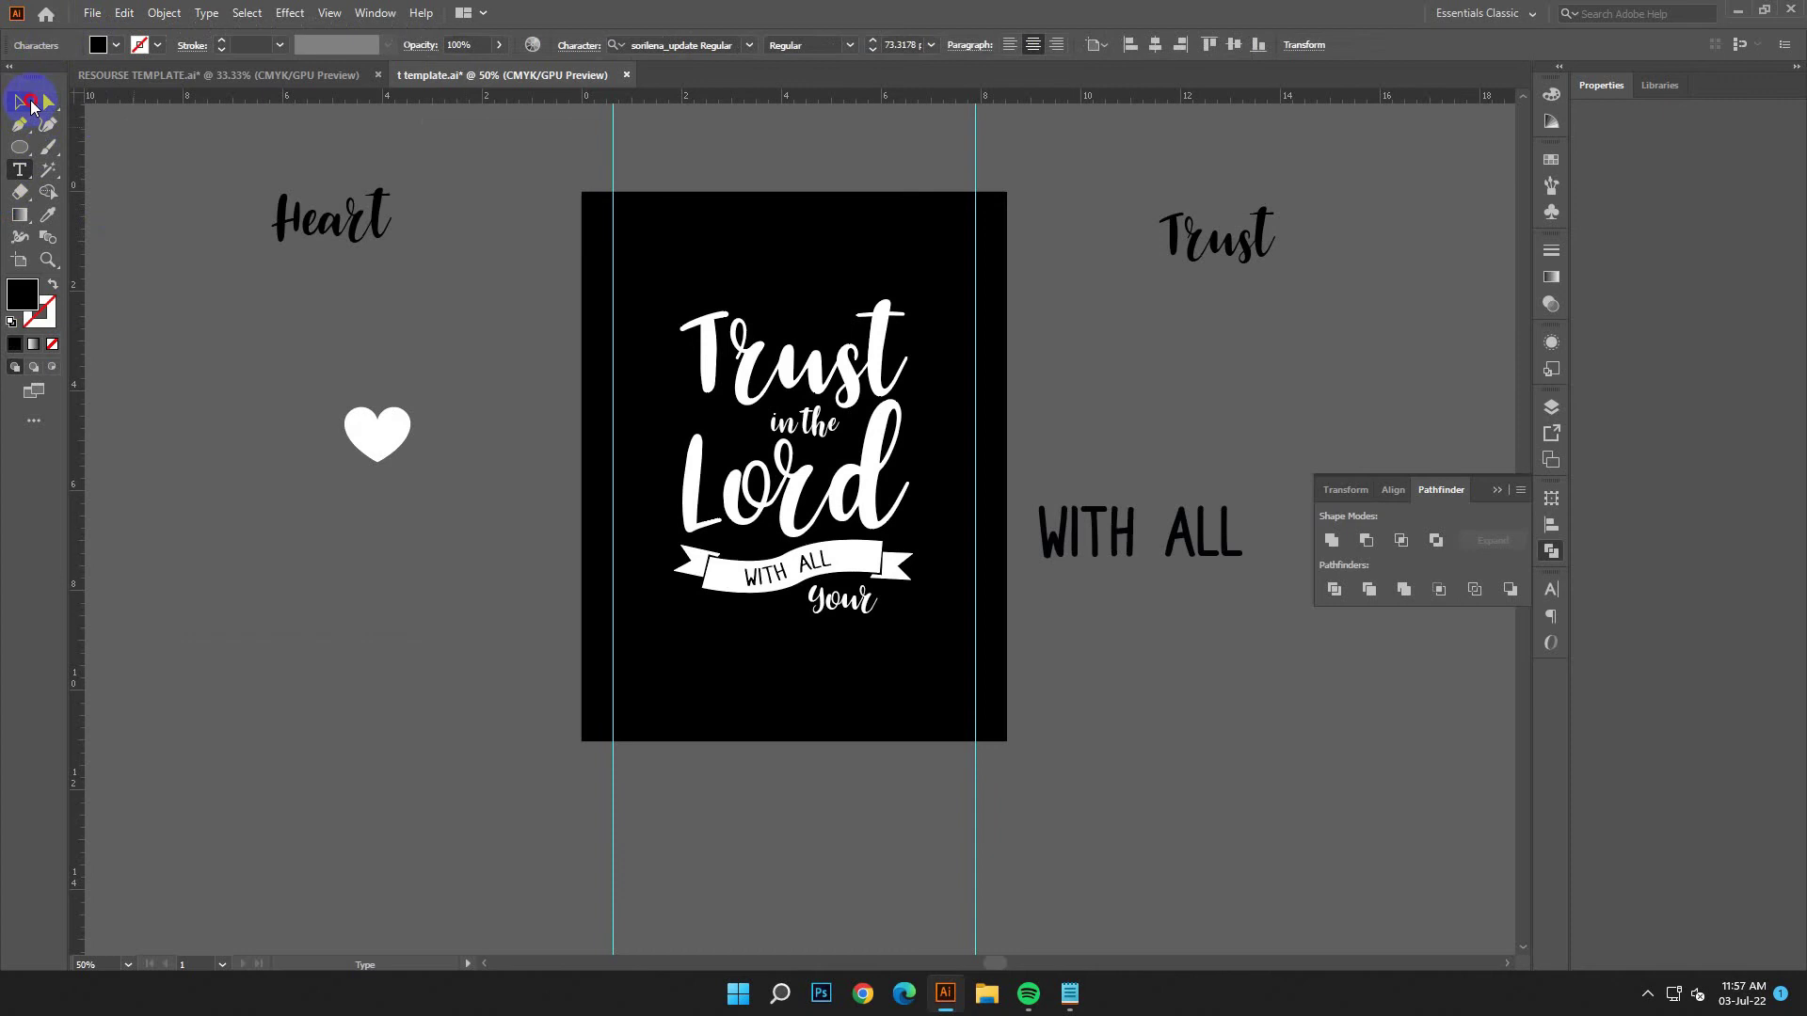
click(28, 103)
Copy the font name Berallya from Notepad and apply that font to the Heart text.
click(1073, 993)
double_click(1356, 721)
right_click(1357, 721)
click(1405, 443)
click(1583, 316)
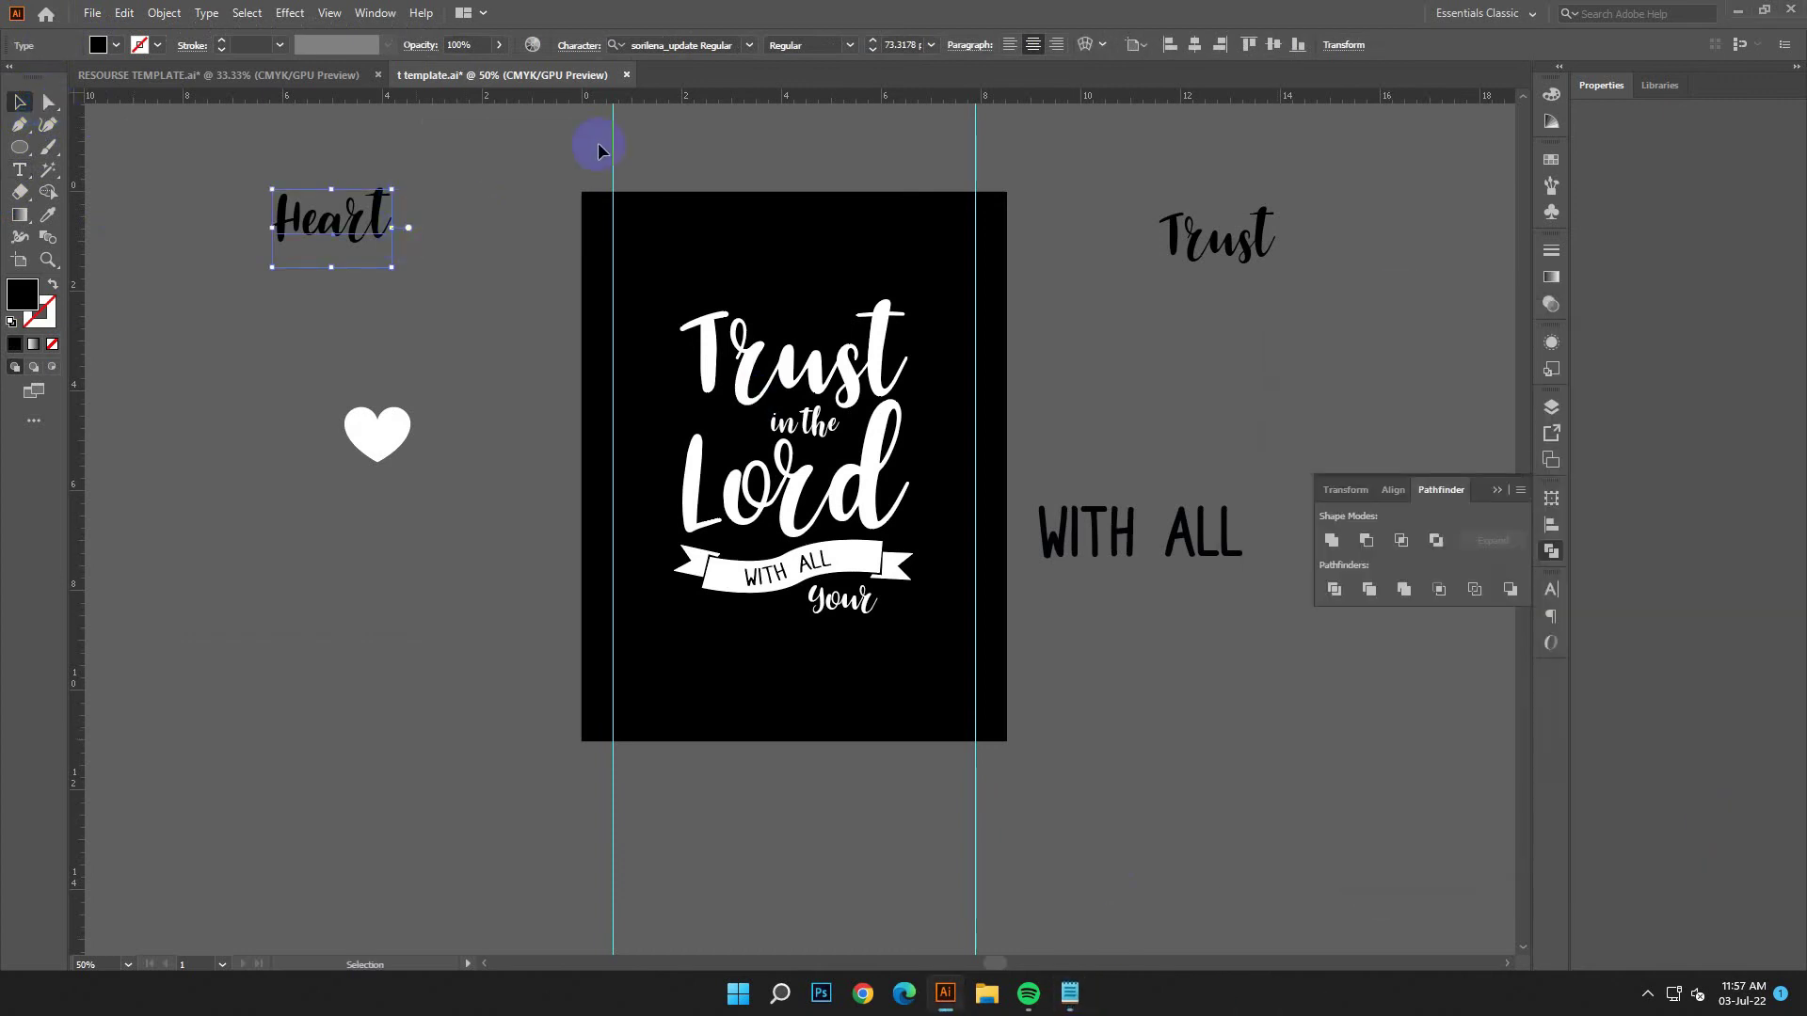
right_click(664, 44)
click(687, 117)
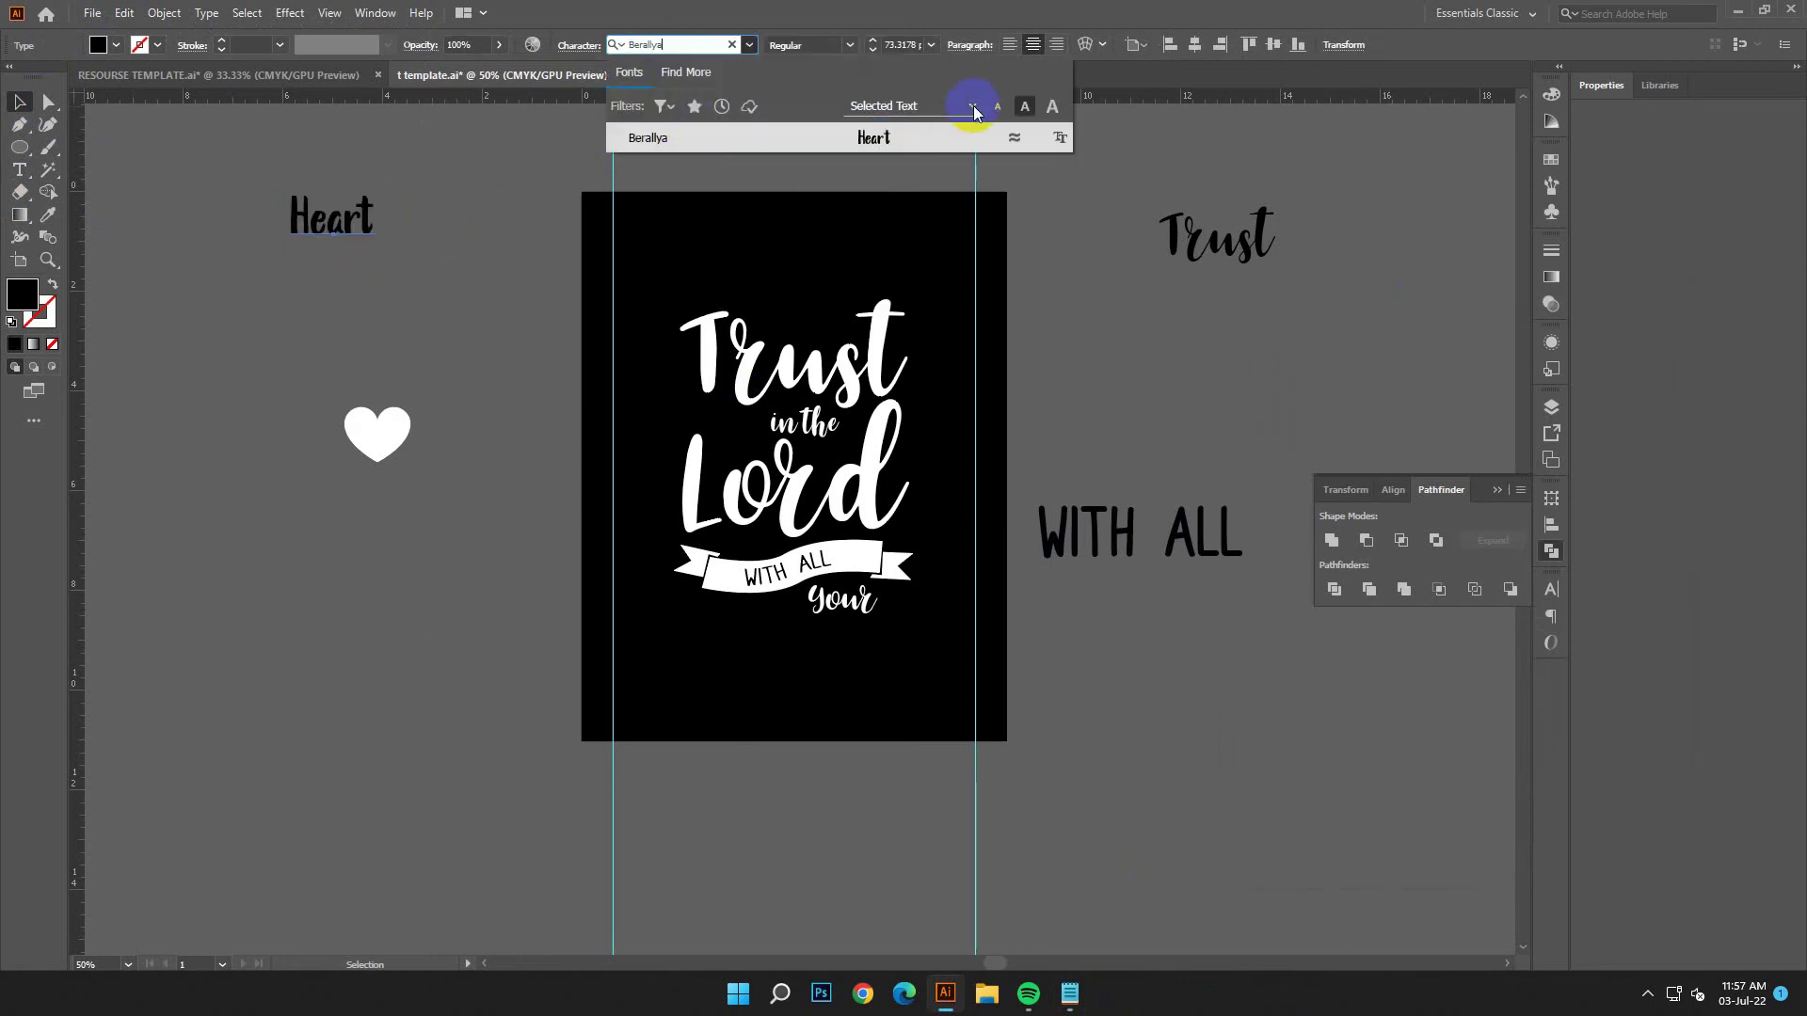
click(890, 139)
Move Heart below the ribbon on the artboard, enlarge it and fill it white.
drag(411, 281, 808, 694)
double_click(34, 293)
drag(295, 424, 265, 382)
click(720, 393)
click(1140, 787)
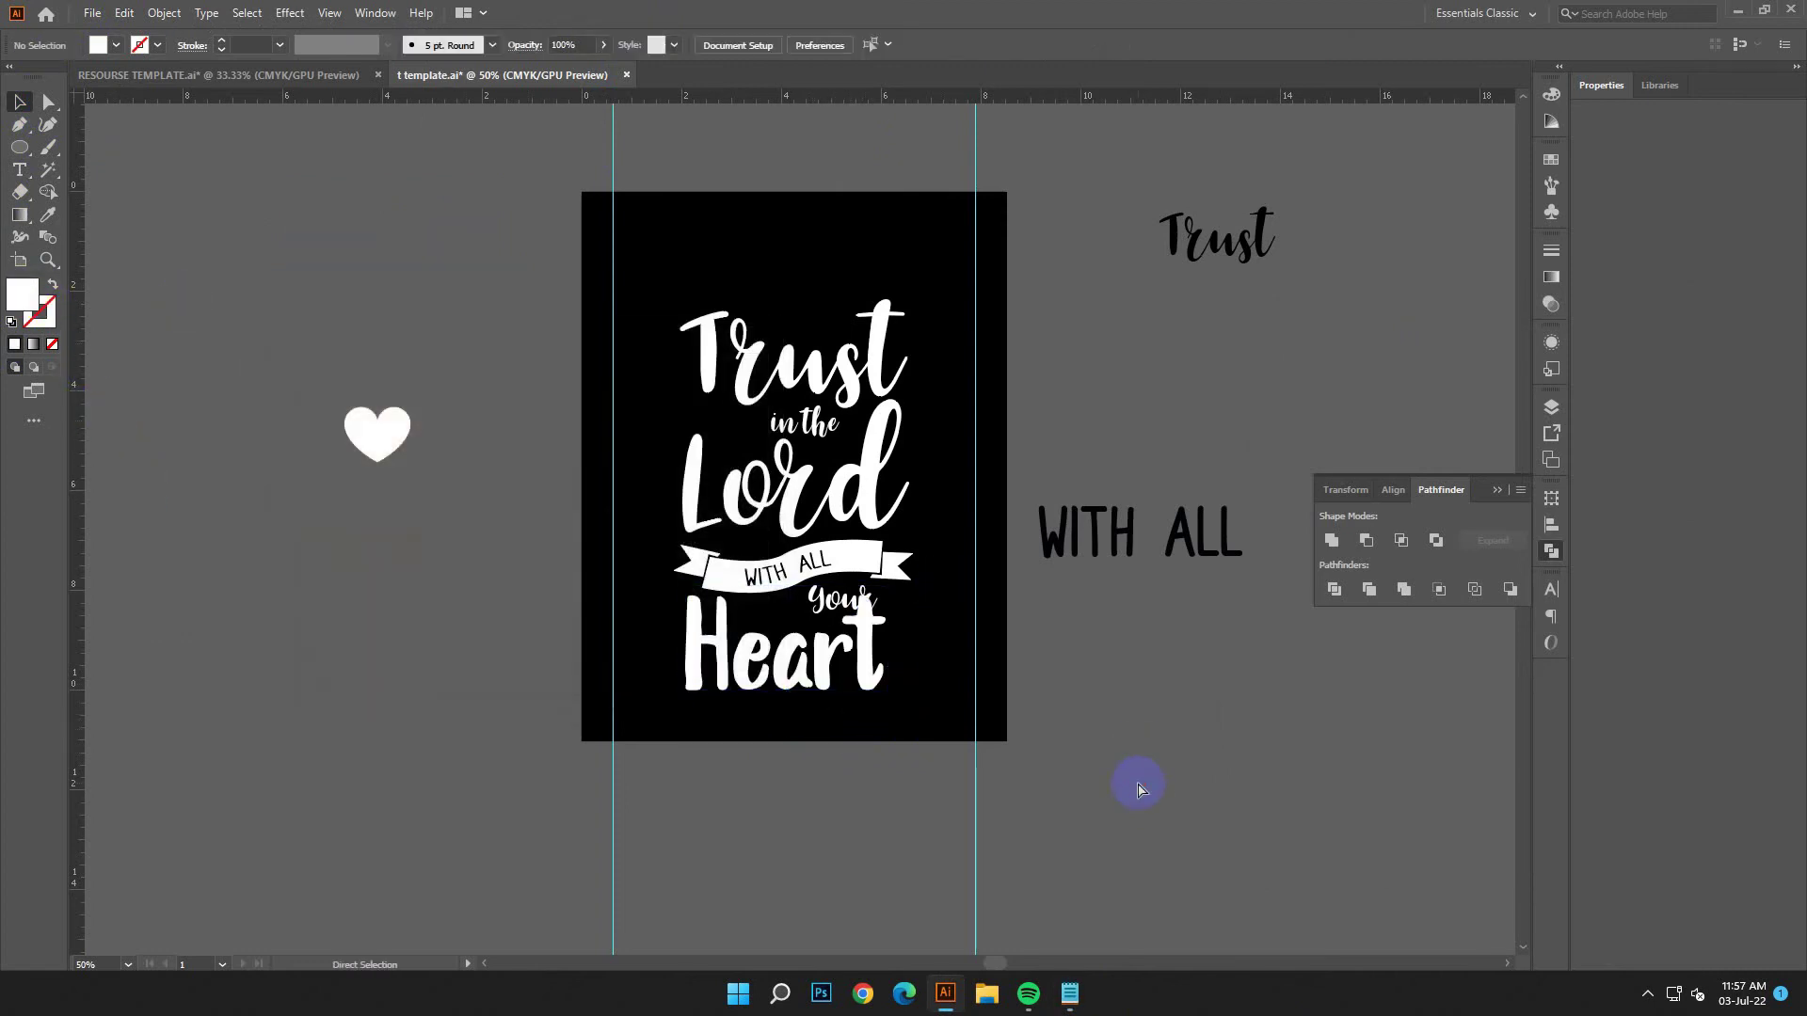
Resize Heart to roughly the ribbon's width and position it so Your fits in the gap above its middle letters.
key(ctrl+plus)
key(ctrl+plus)
scroll(1095, 949, down, 5)
drag(936, 569, 1025, 679)
drag(878, 517, 845, 525)
drag(834, 760, 760, 659)
drag(1000, 654, 1039, 653)
drag(593, 656, 571, 653)
Convert Heart to outlines and nudge its first letters slightly left to loosen the letter spacing.
right_click(1087, 614)
click(1214, 371)
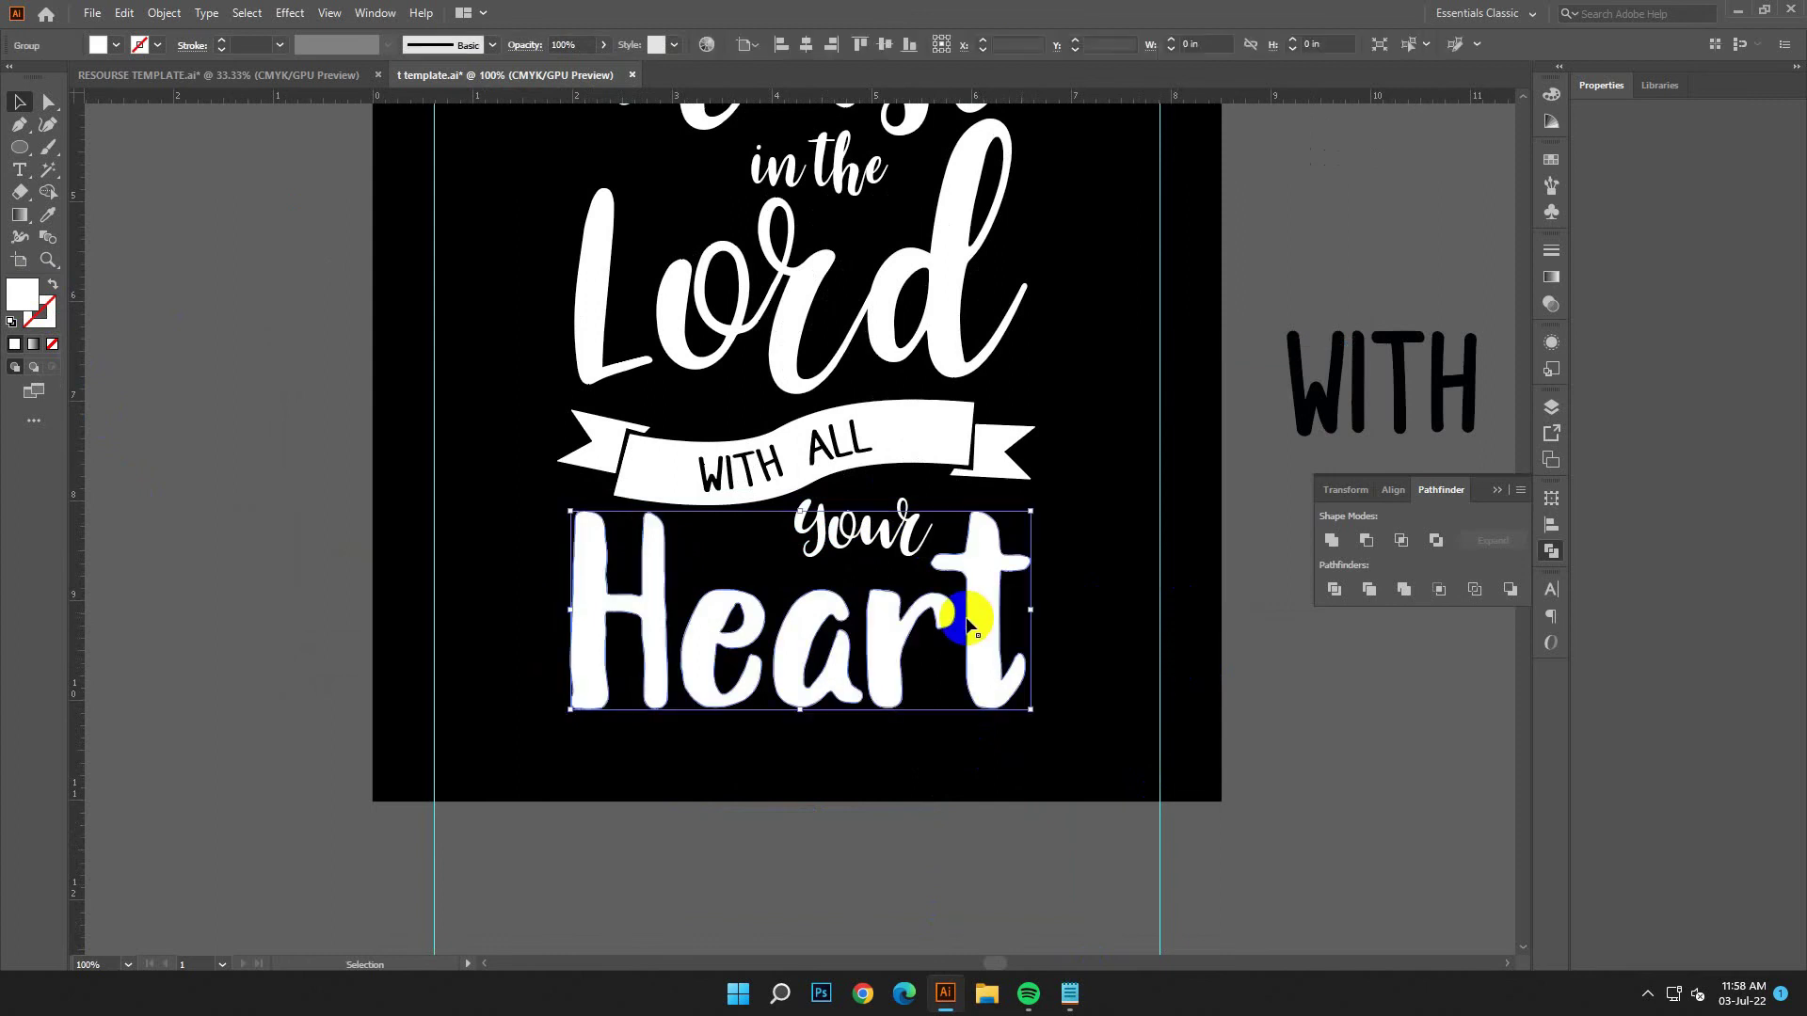
key(Left)
key(Left)
key(Left)
key(Left)
key(Left)
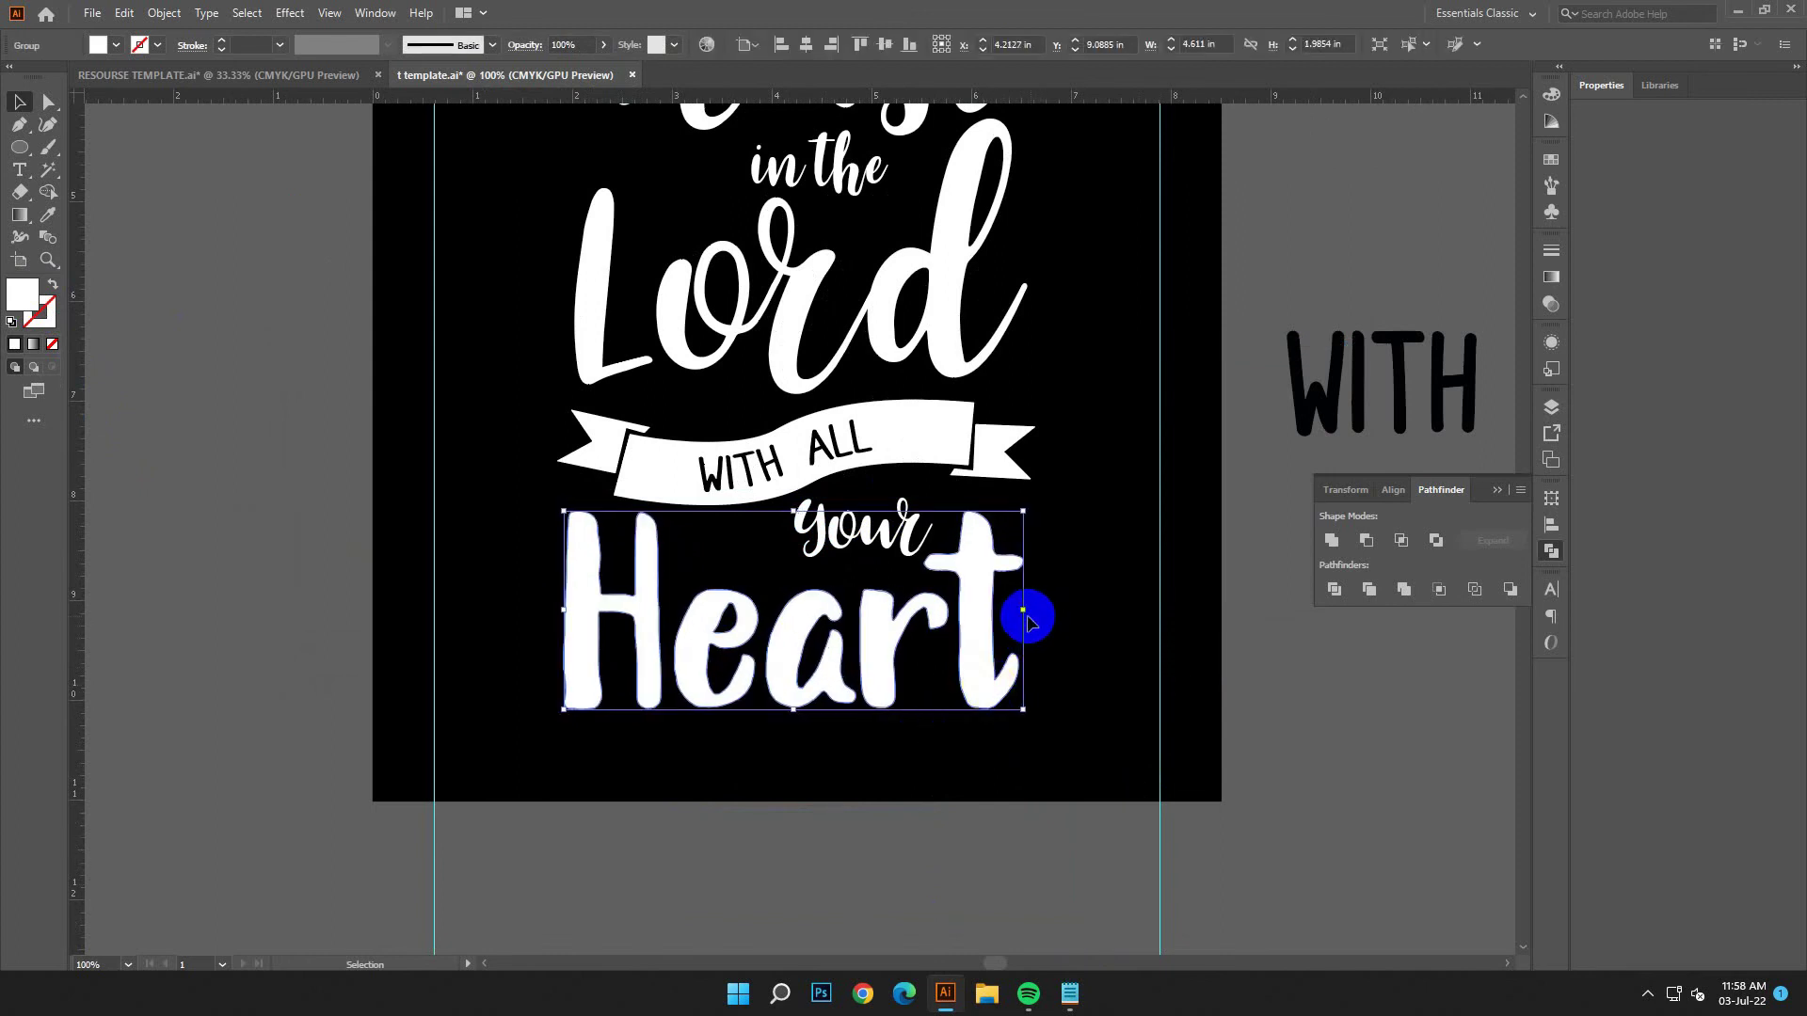
Nudge the word Your slightly down and left to center it in the gap above Heart.
click(866, 545)
key(Down)
key(Down)
key(Down)
key(Down)
key(Left)
key(Left)
key(Left)
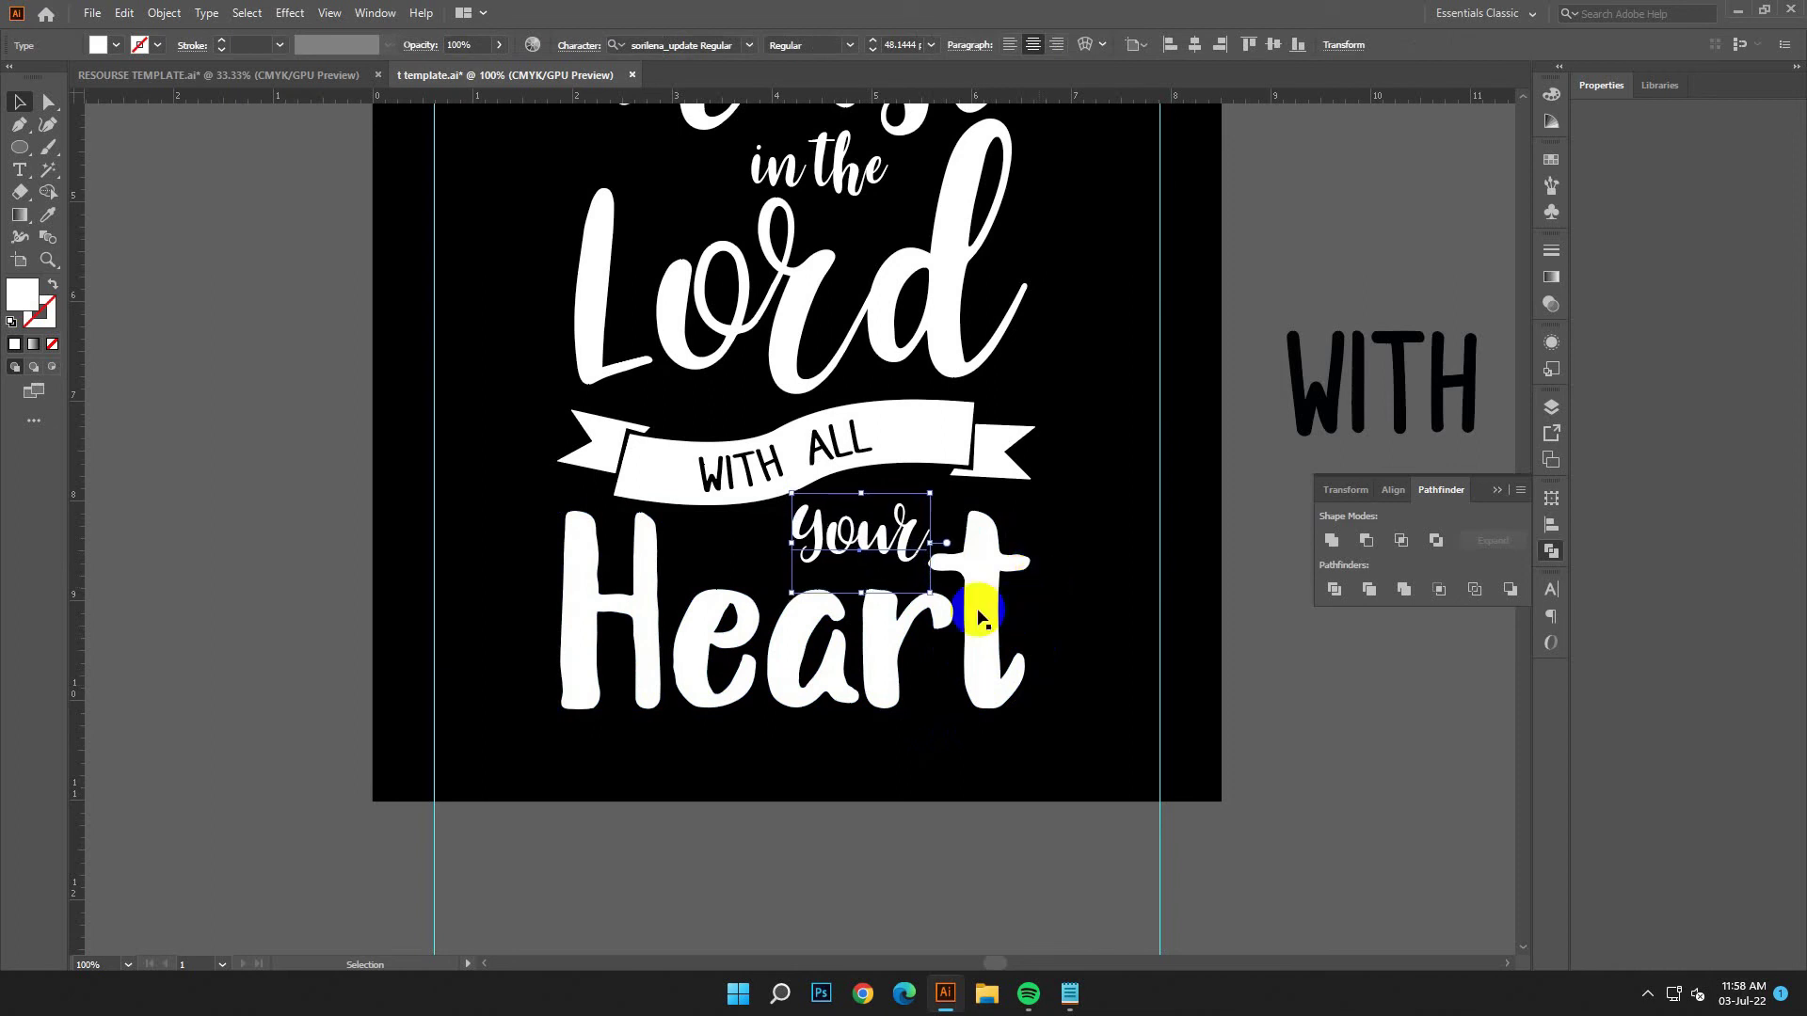
Convert Your to outlines and nudge Heart slightly up toward the ribbon.
drag(939, 597, 988, 598)
right_click(1082, 554)
click(1154, 685)
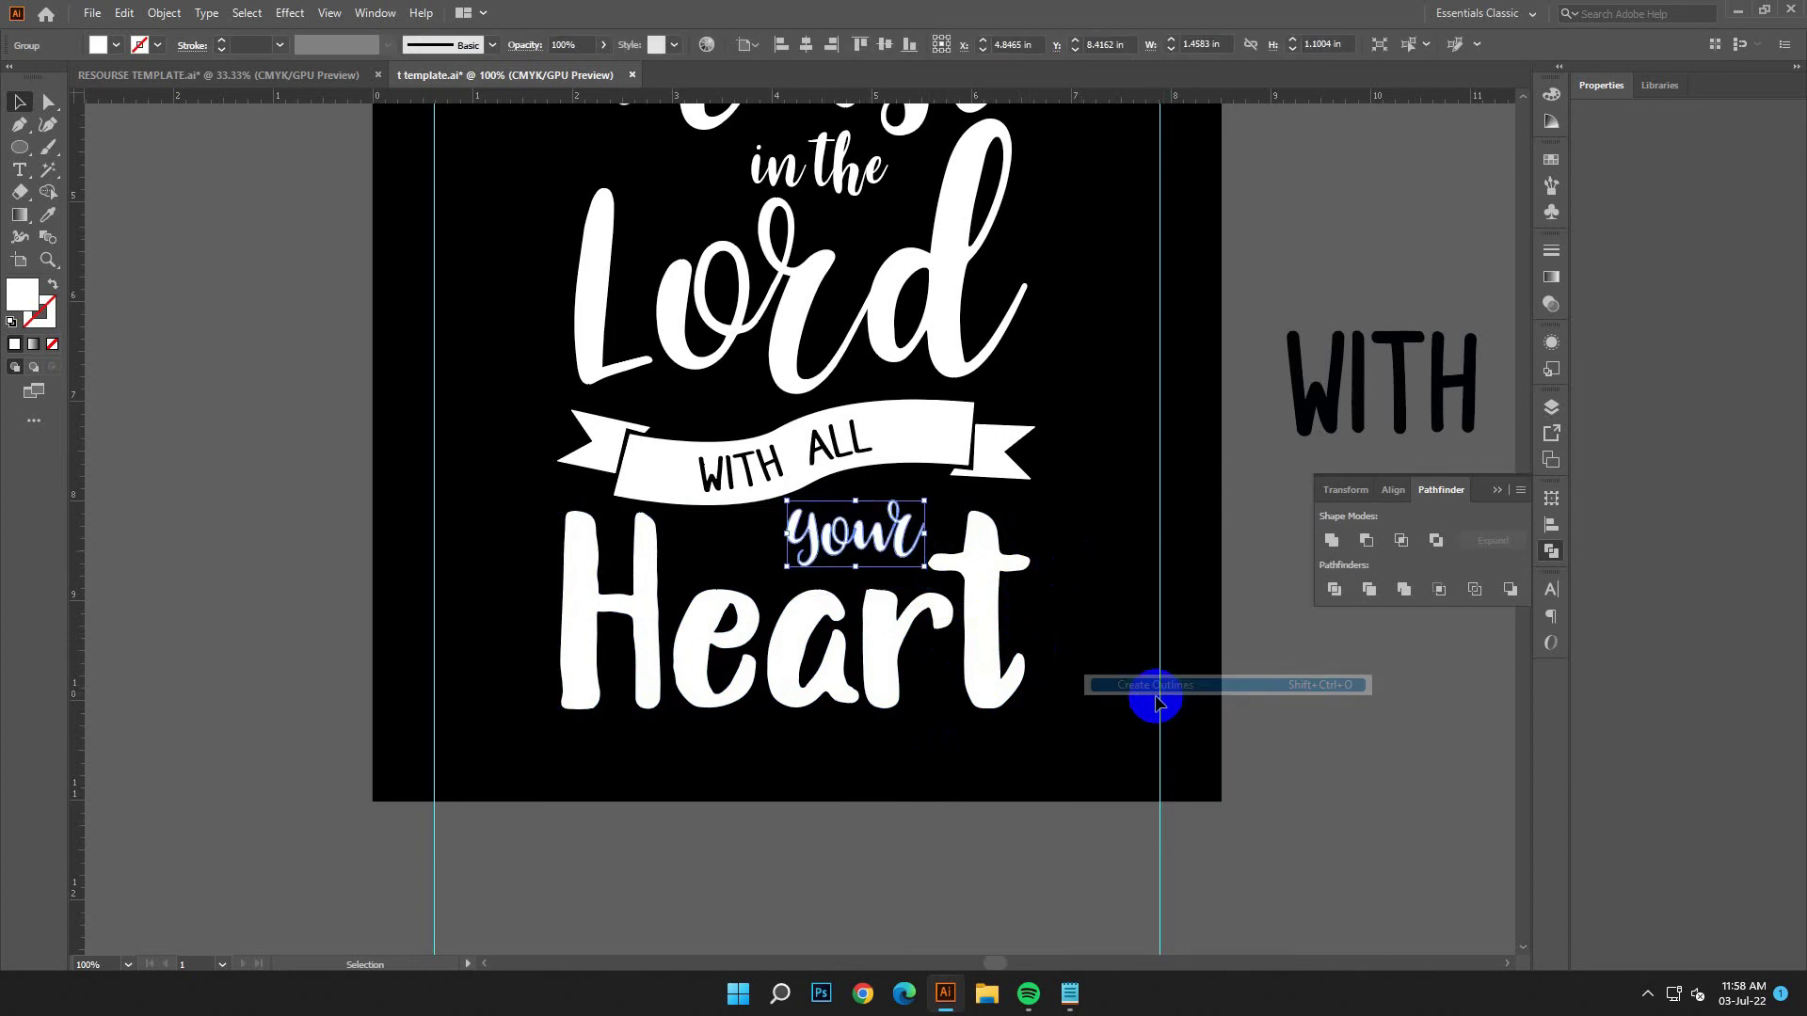
click(1005, 640)
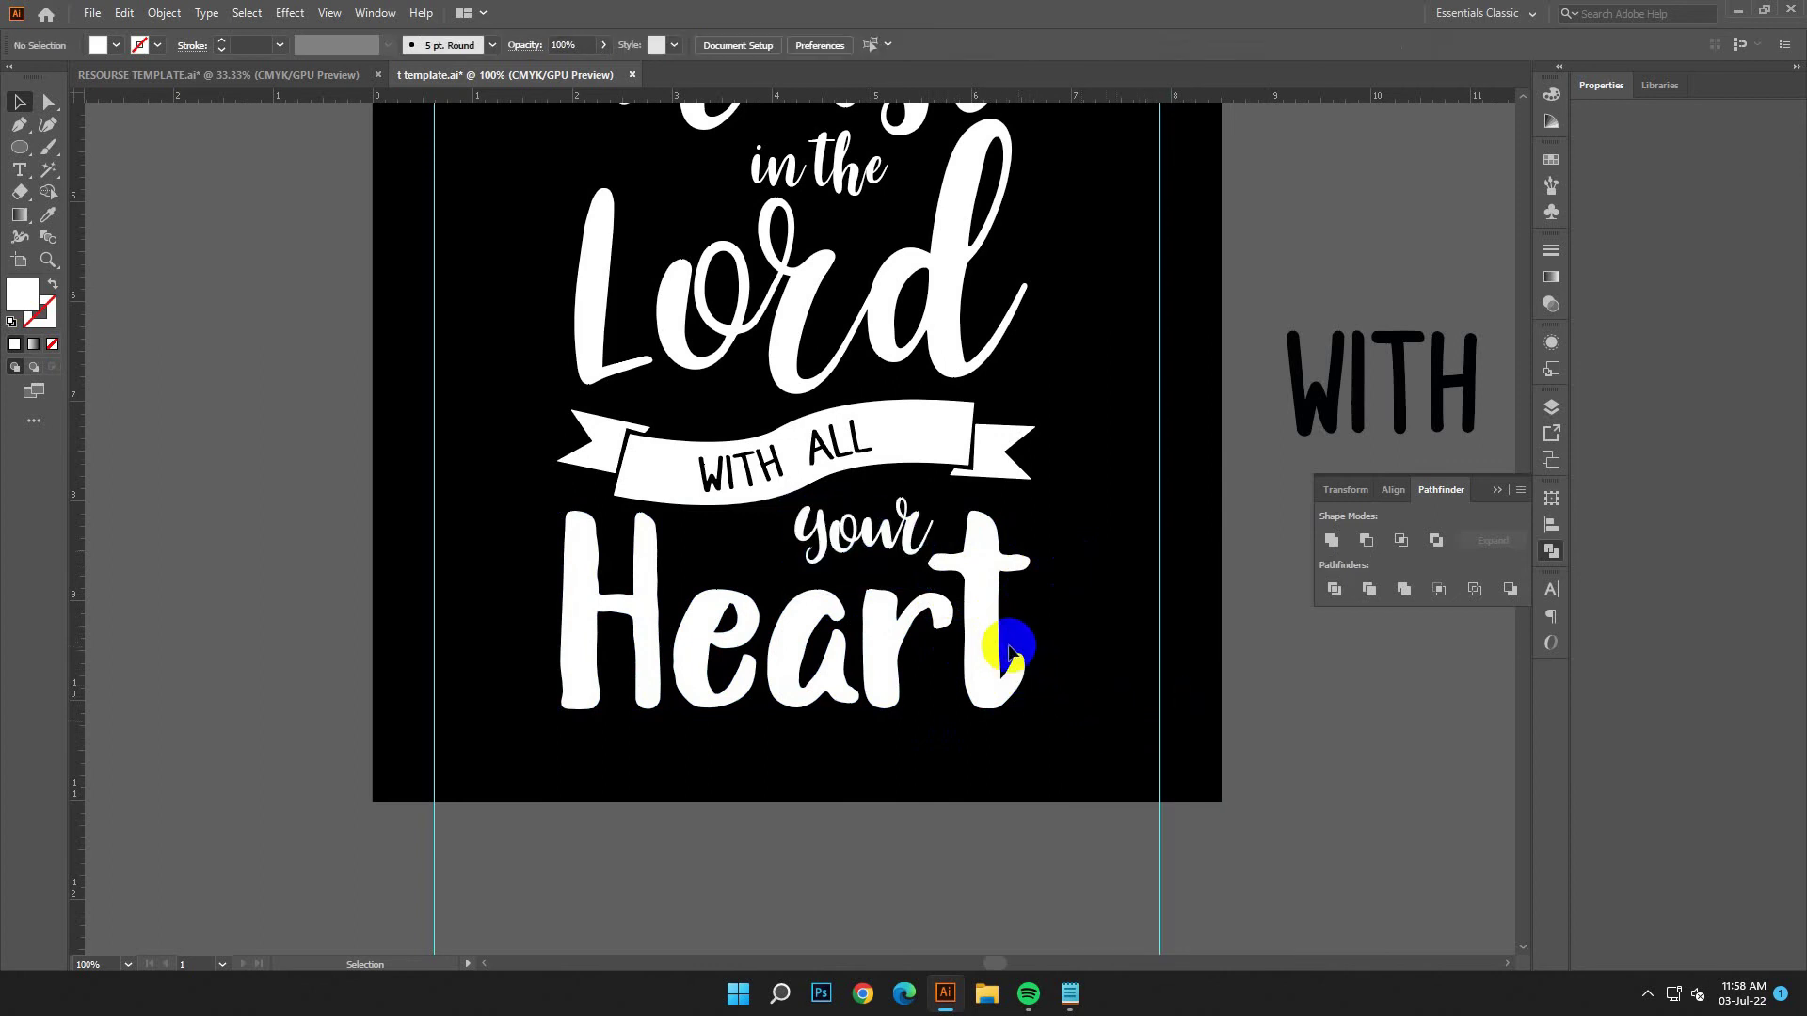
click(1186, 652)
Place two small tilted copies of the white heart shape above the word Trust, keeping the original off the artboard.
key(ctrl+minus)
key(ctrl+minus)
key(ctrl+minus)
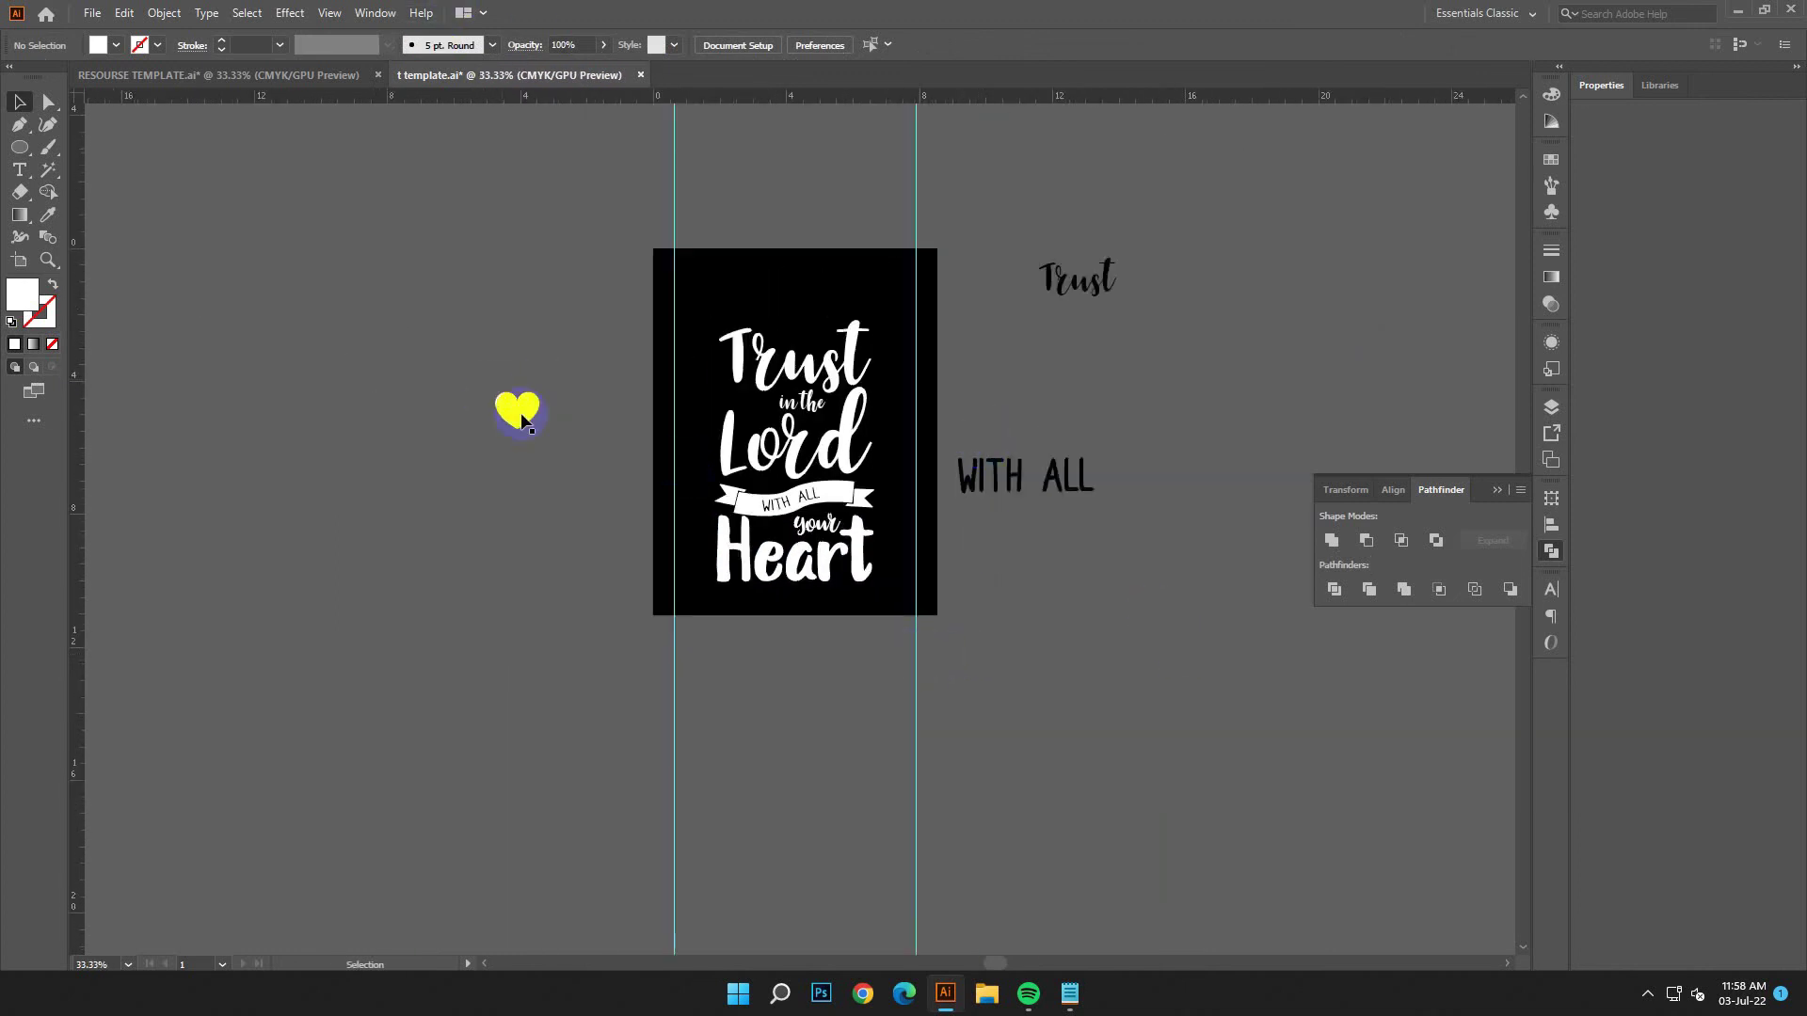
drag(699, 323, 748, 308)
key(ctrl+plus)
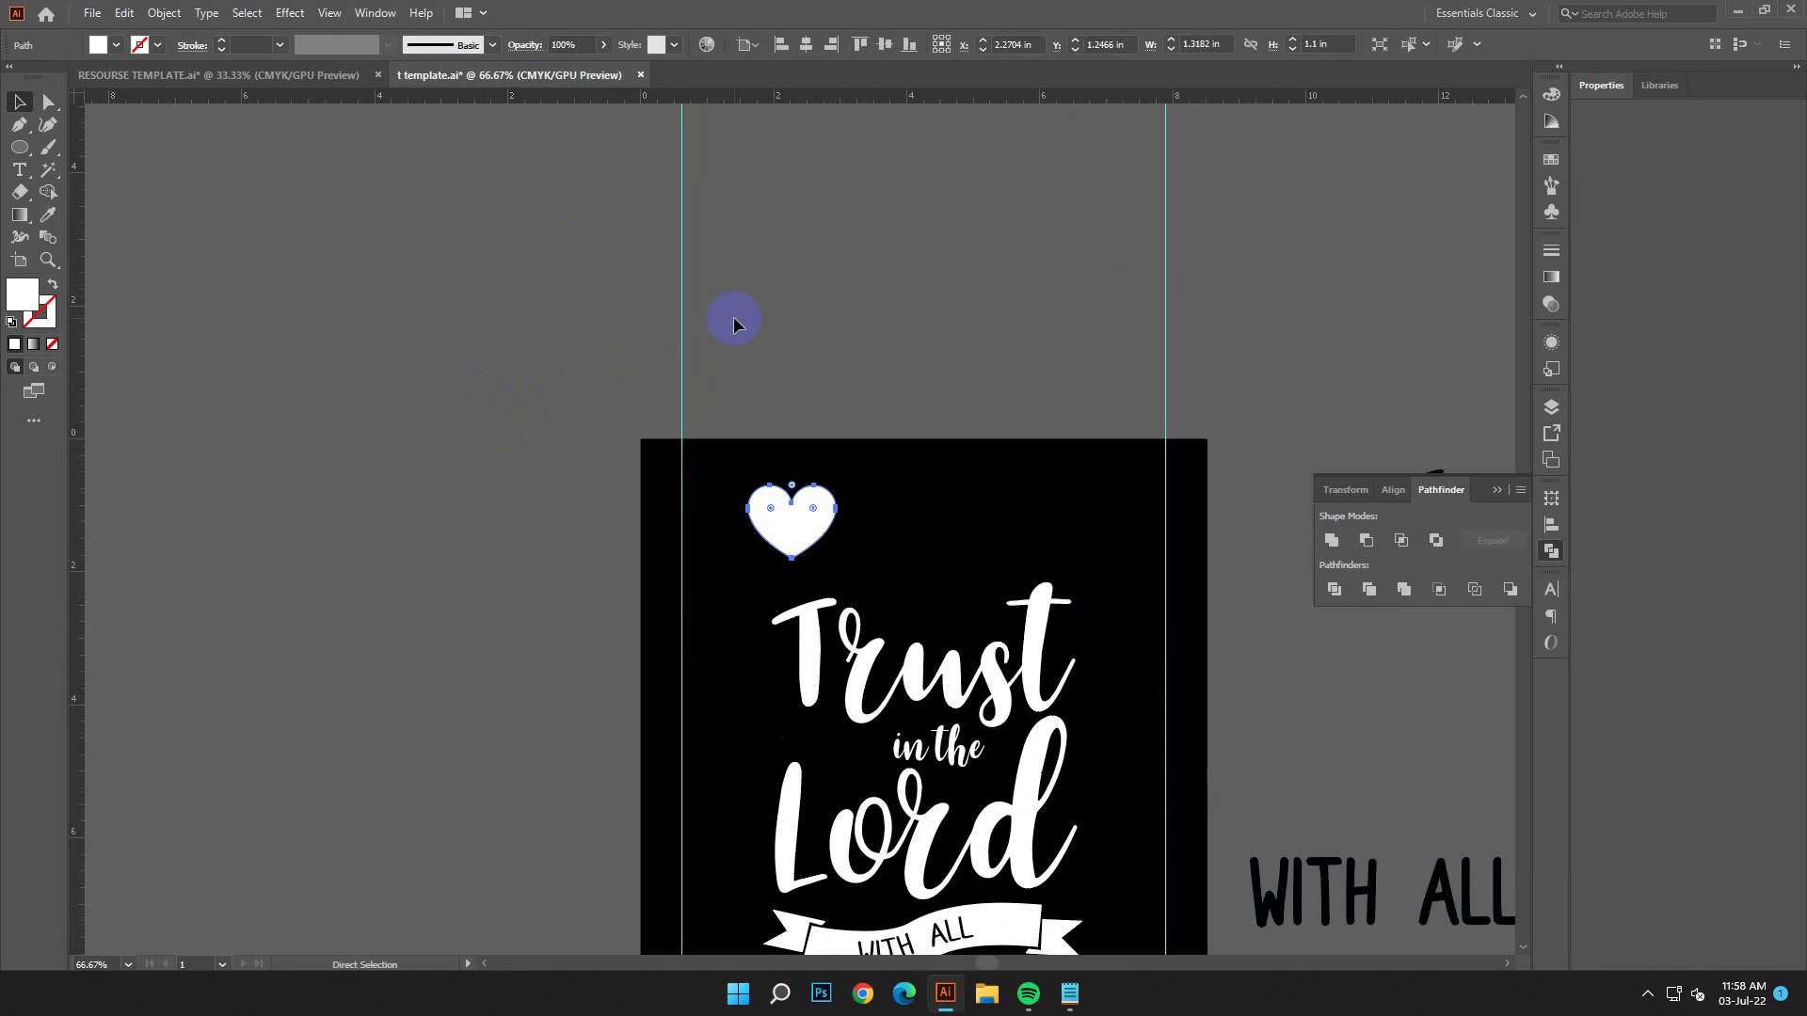
key(ctrl+c)
key(ctrl+z)
key(ctrl+f)
drag(831, 552, 974, 657)
click(935, 571)
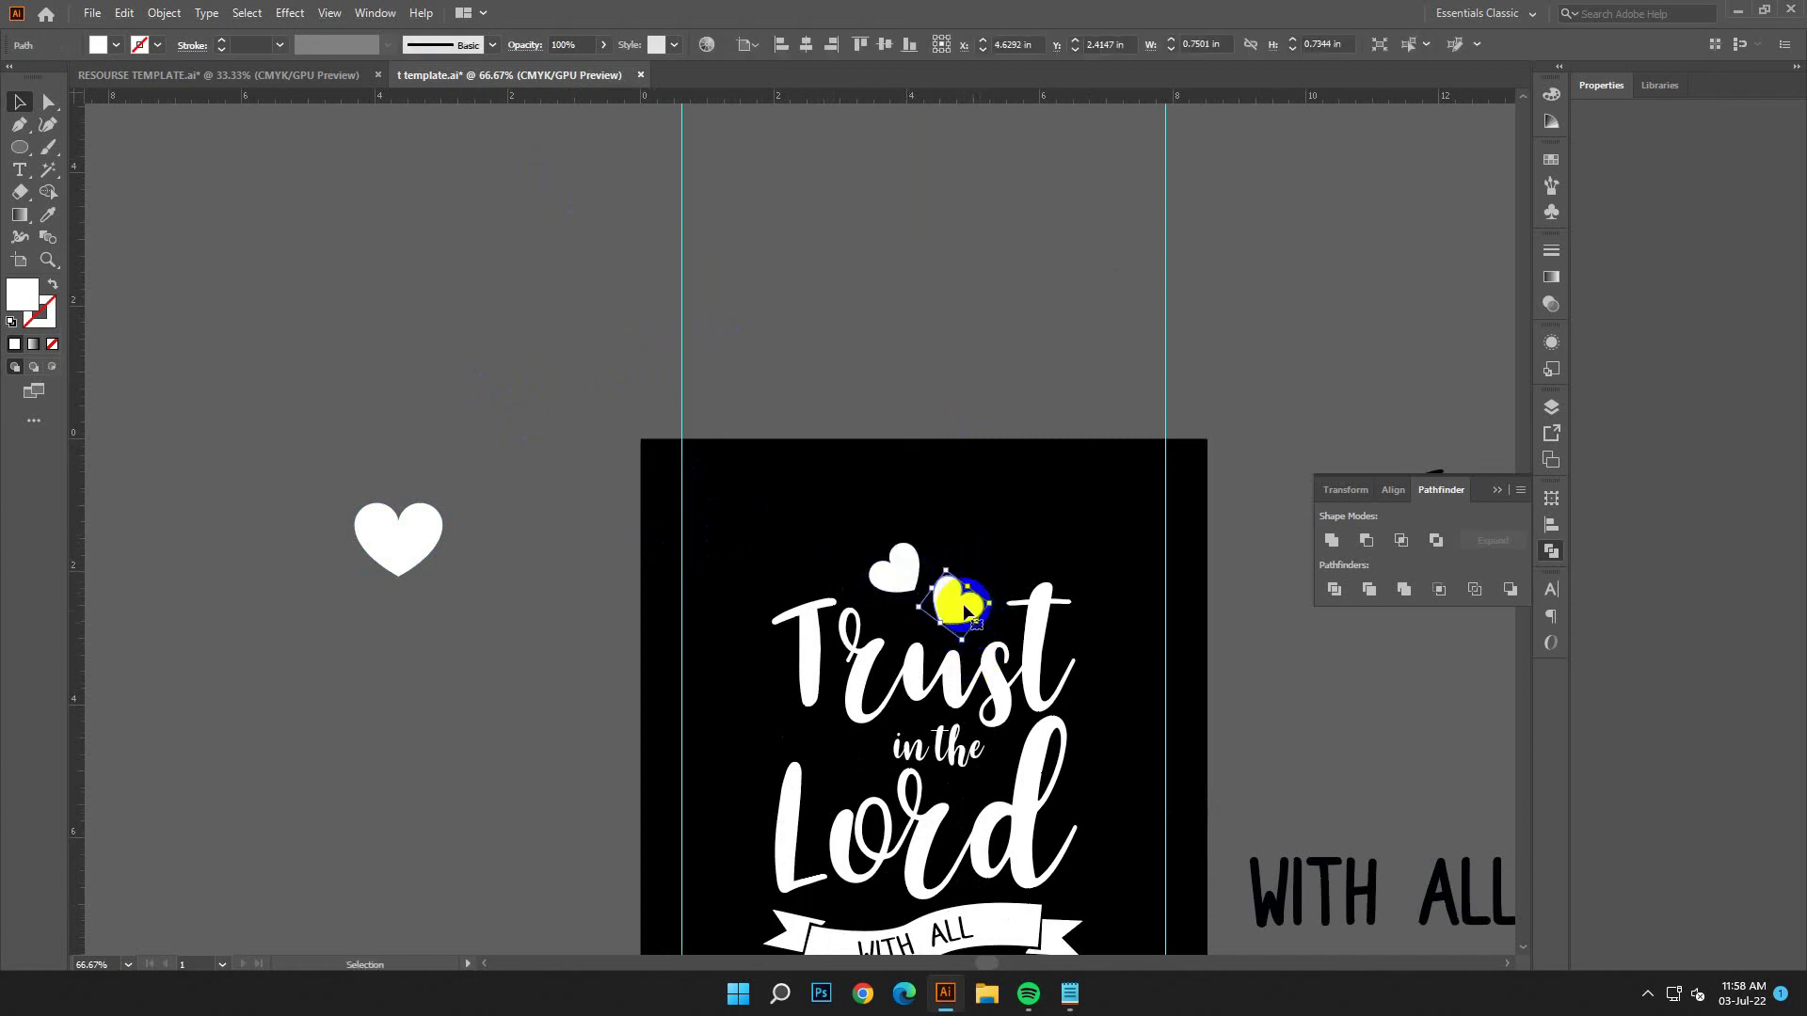
Enlarge the right-hand heart and set the smaller, oppositely tilted heart beside it above Trust.
drag(980, 570, 984, 564)
drag(976, 600, 872, 597)
click(898, 486)
click(985, 448)
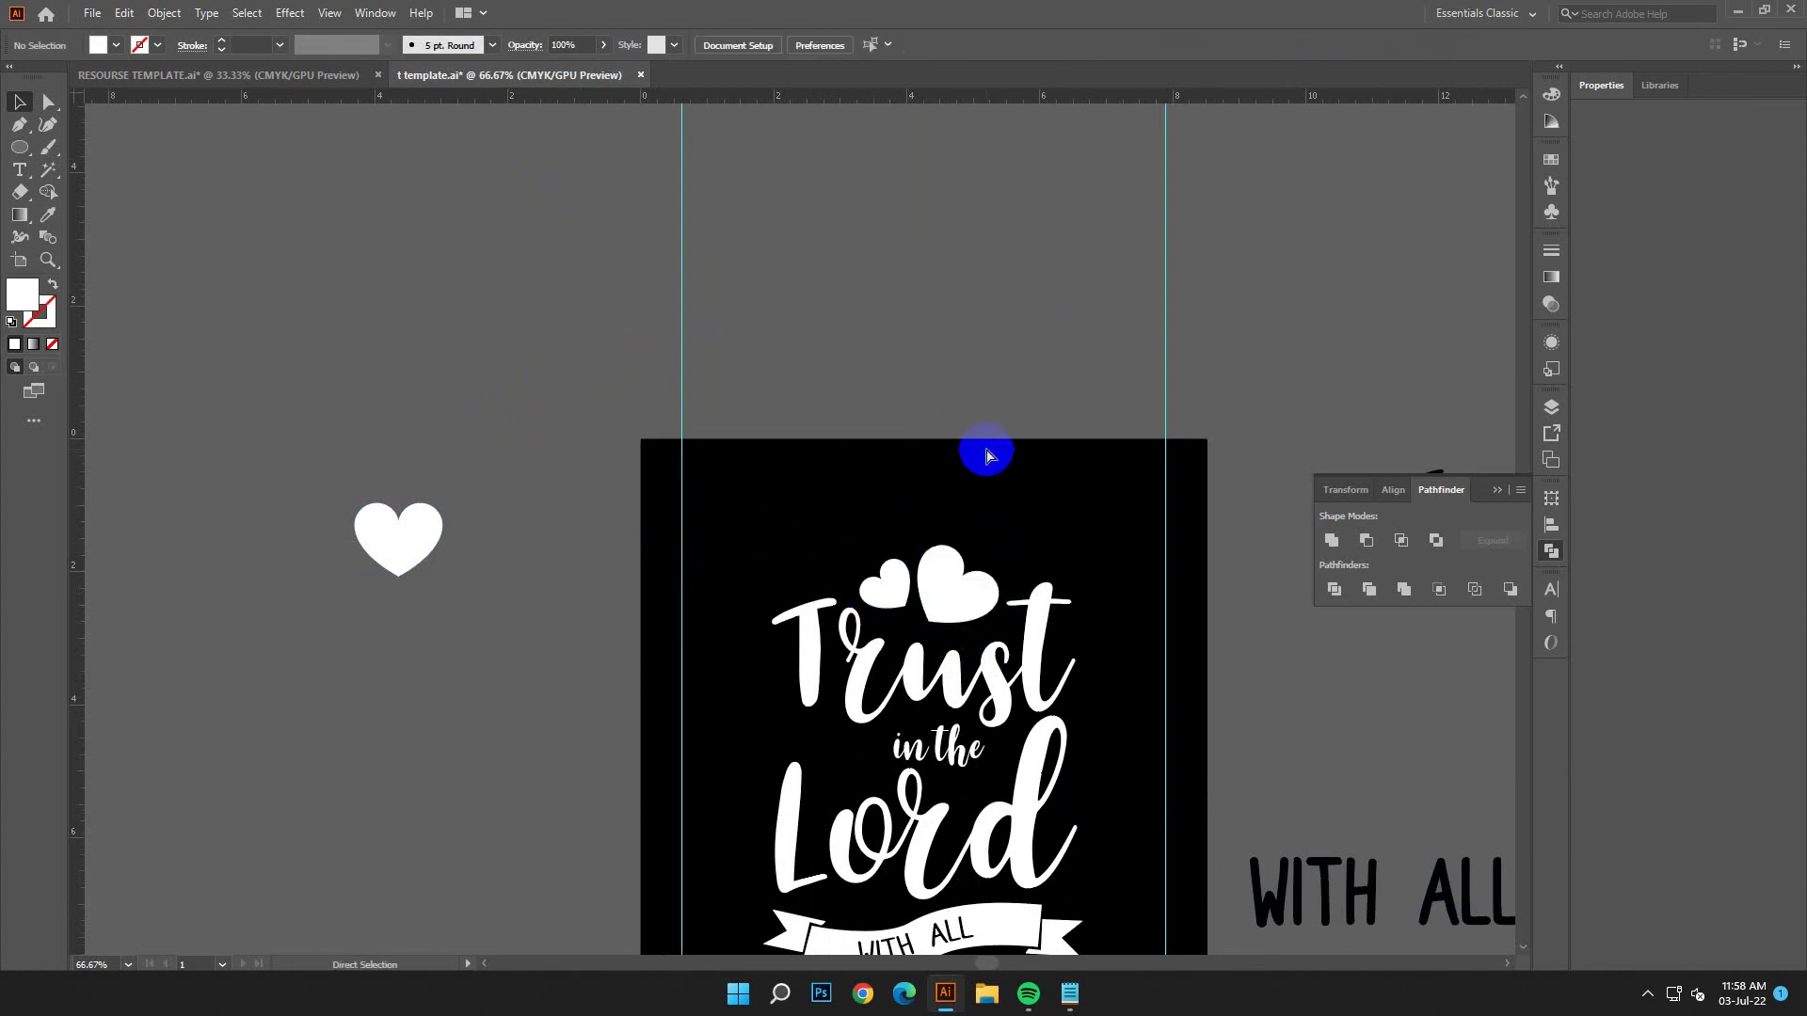
Delete the spare Trust and WITH ALL texts to the right of the artboard.
key(ctrl+minus)
key(ctrl+minus)
scroll(985, 449, down, 3)
drag(1075, 285, 1161, 638)
key(Delete)
Select all the lettering, ribbon and hearts on the artboard and apply Expand Appearance.
drag(725, 383, 948, 687)
click(162, 12)
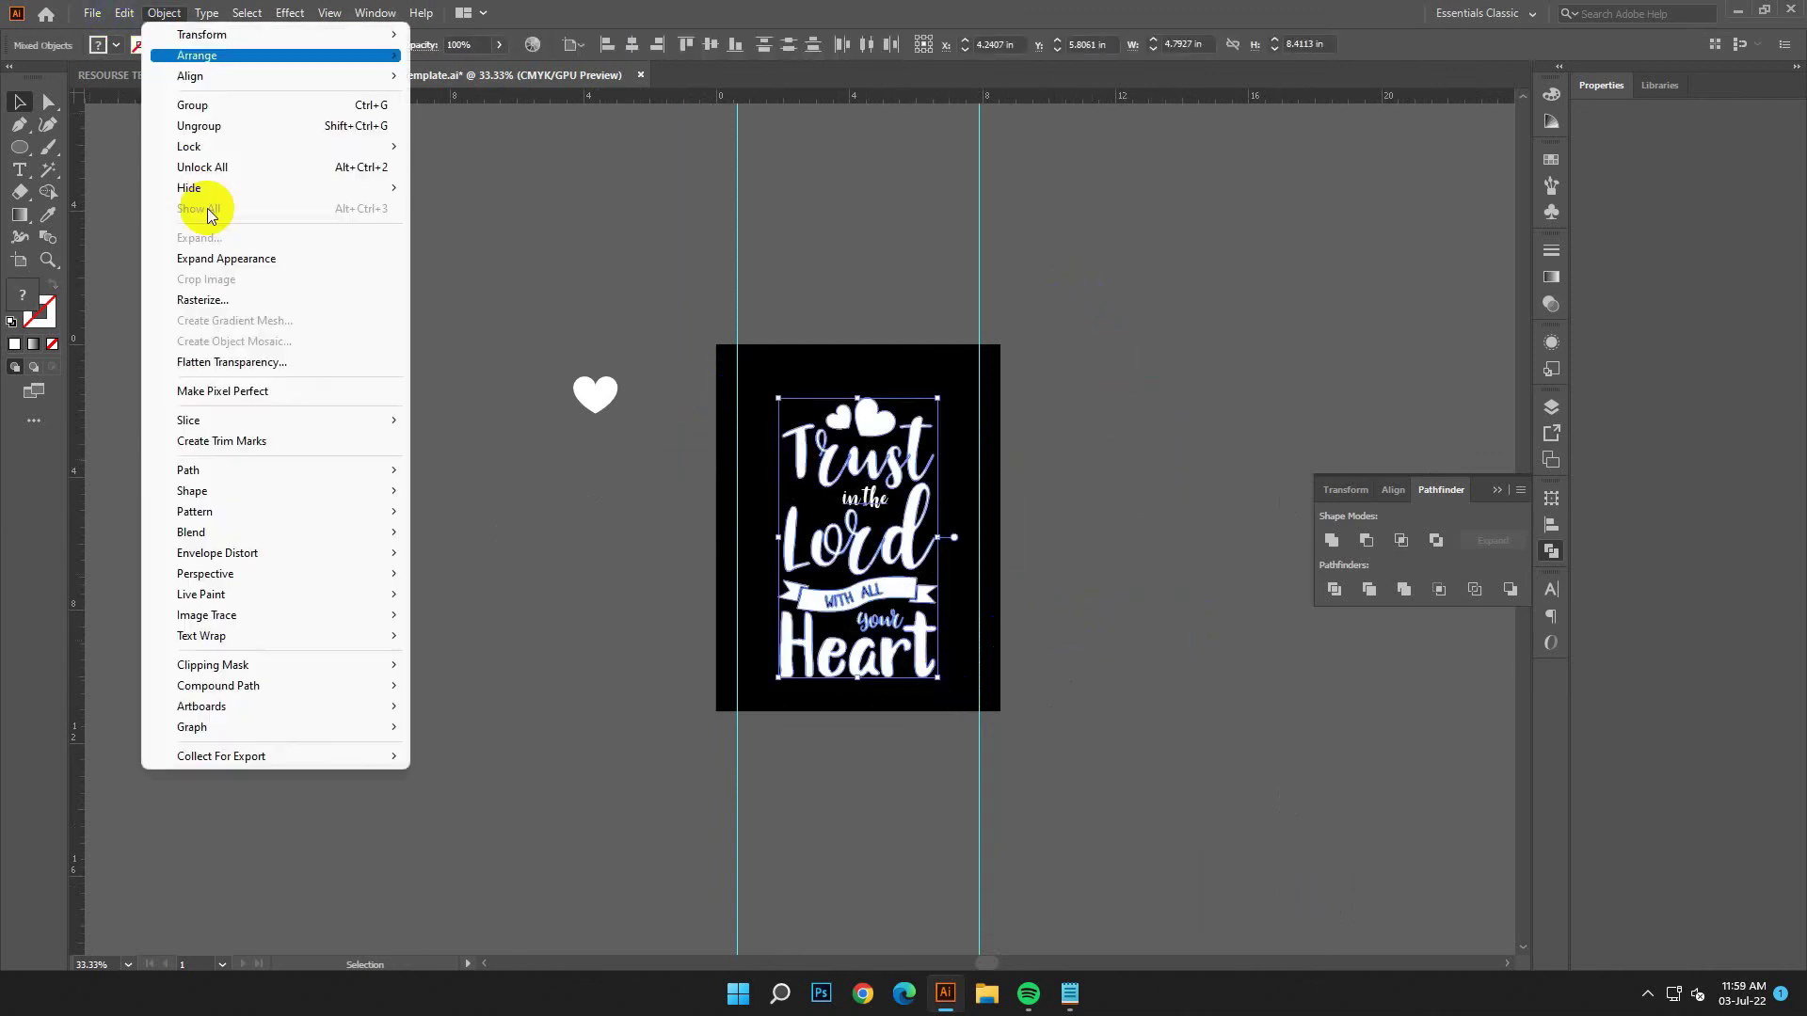
click(201, 259)
click(739, 434)
Select the whole design again and expand it with Object and Fill enabled.
drag(767, 391, 966, 679)
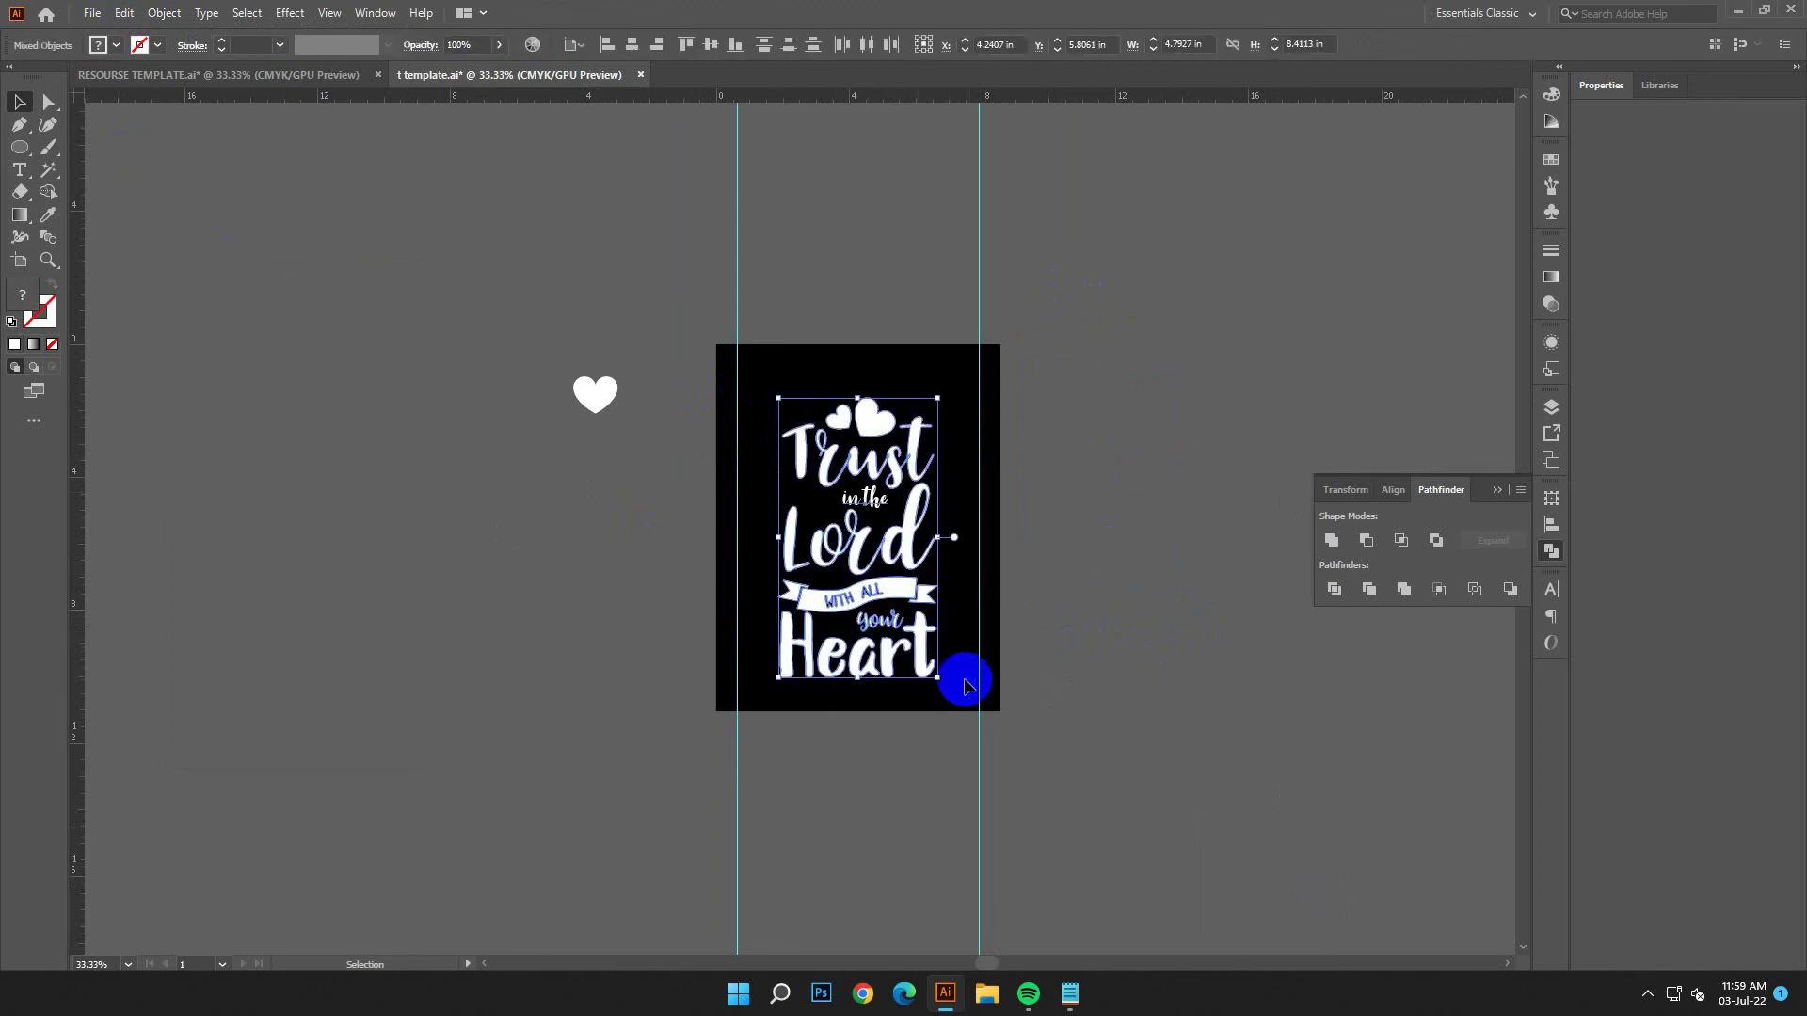
click(164, 12)
click(386, 237)
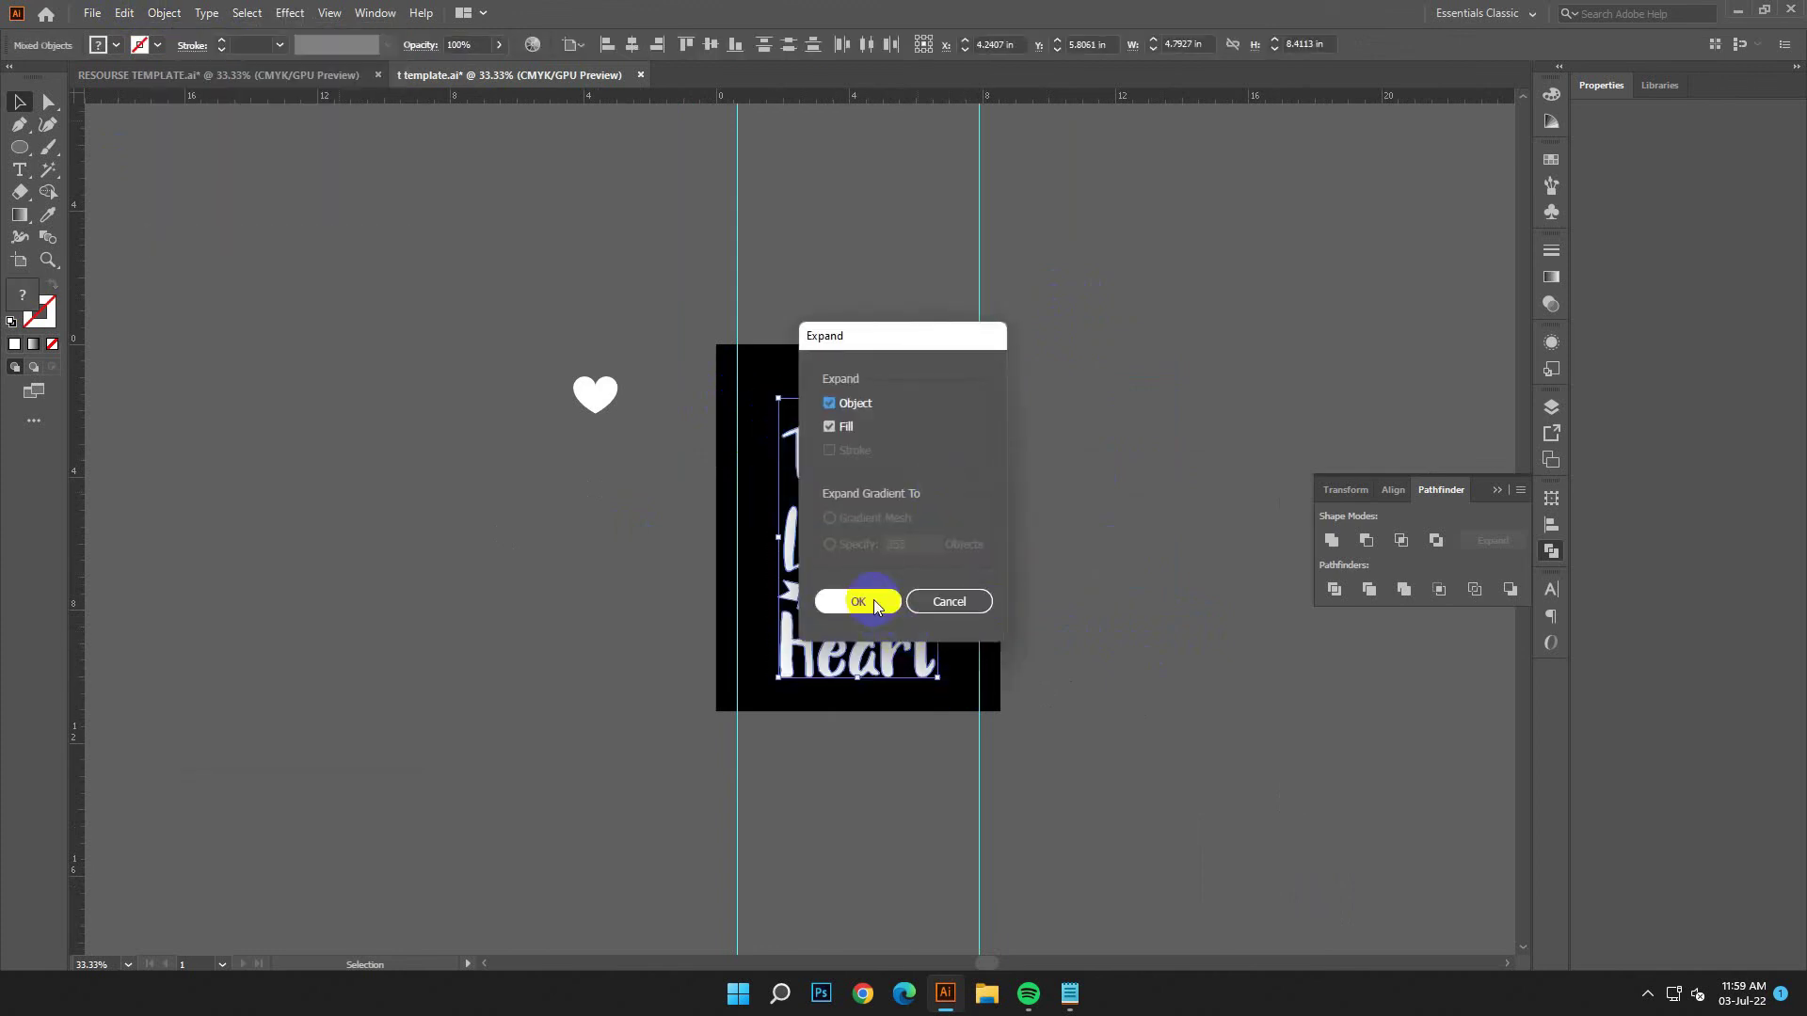
click(852, 602)
click(165, 13)
click(283, 237)
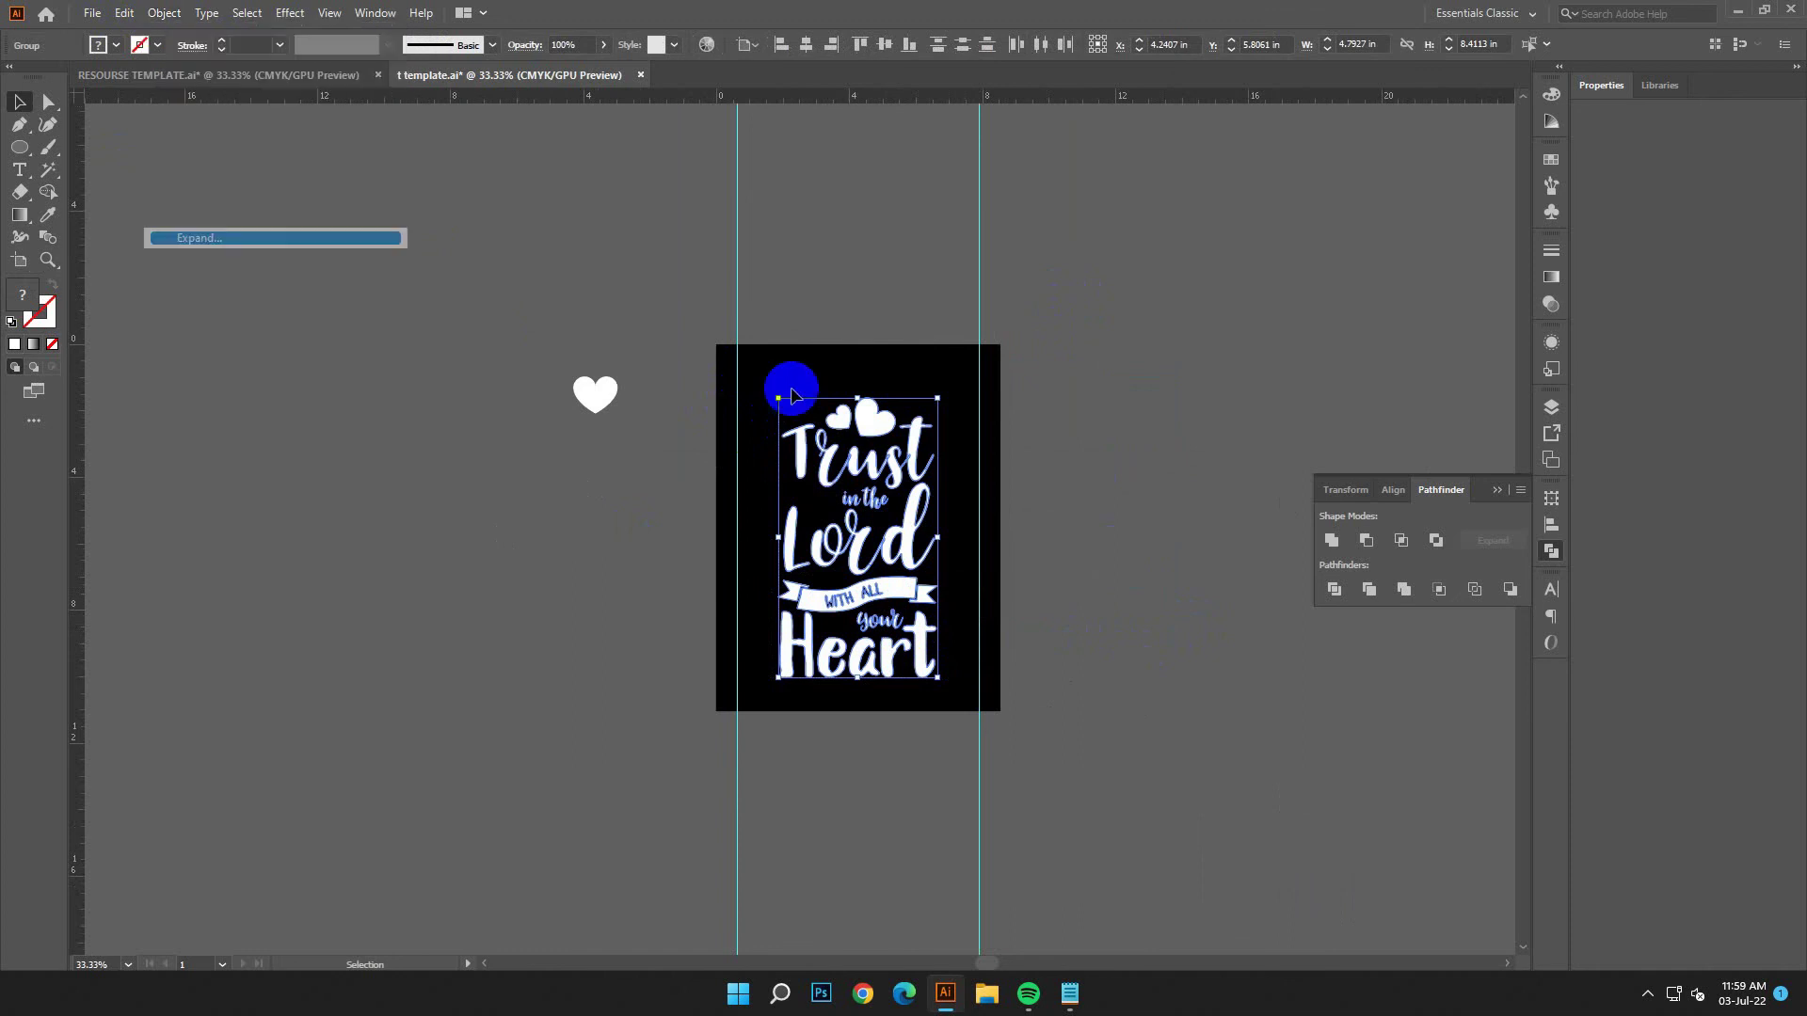
Group the expanded design and center it on the artboard.
key(ctrl+g)
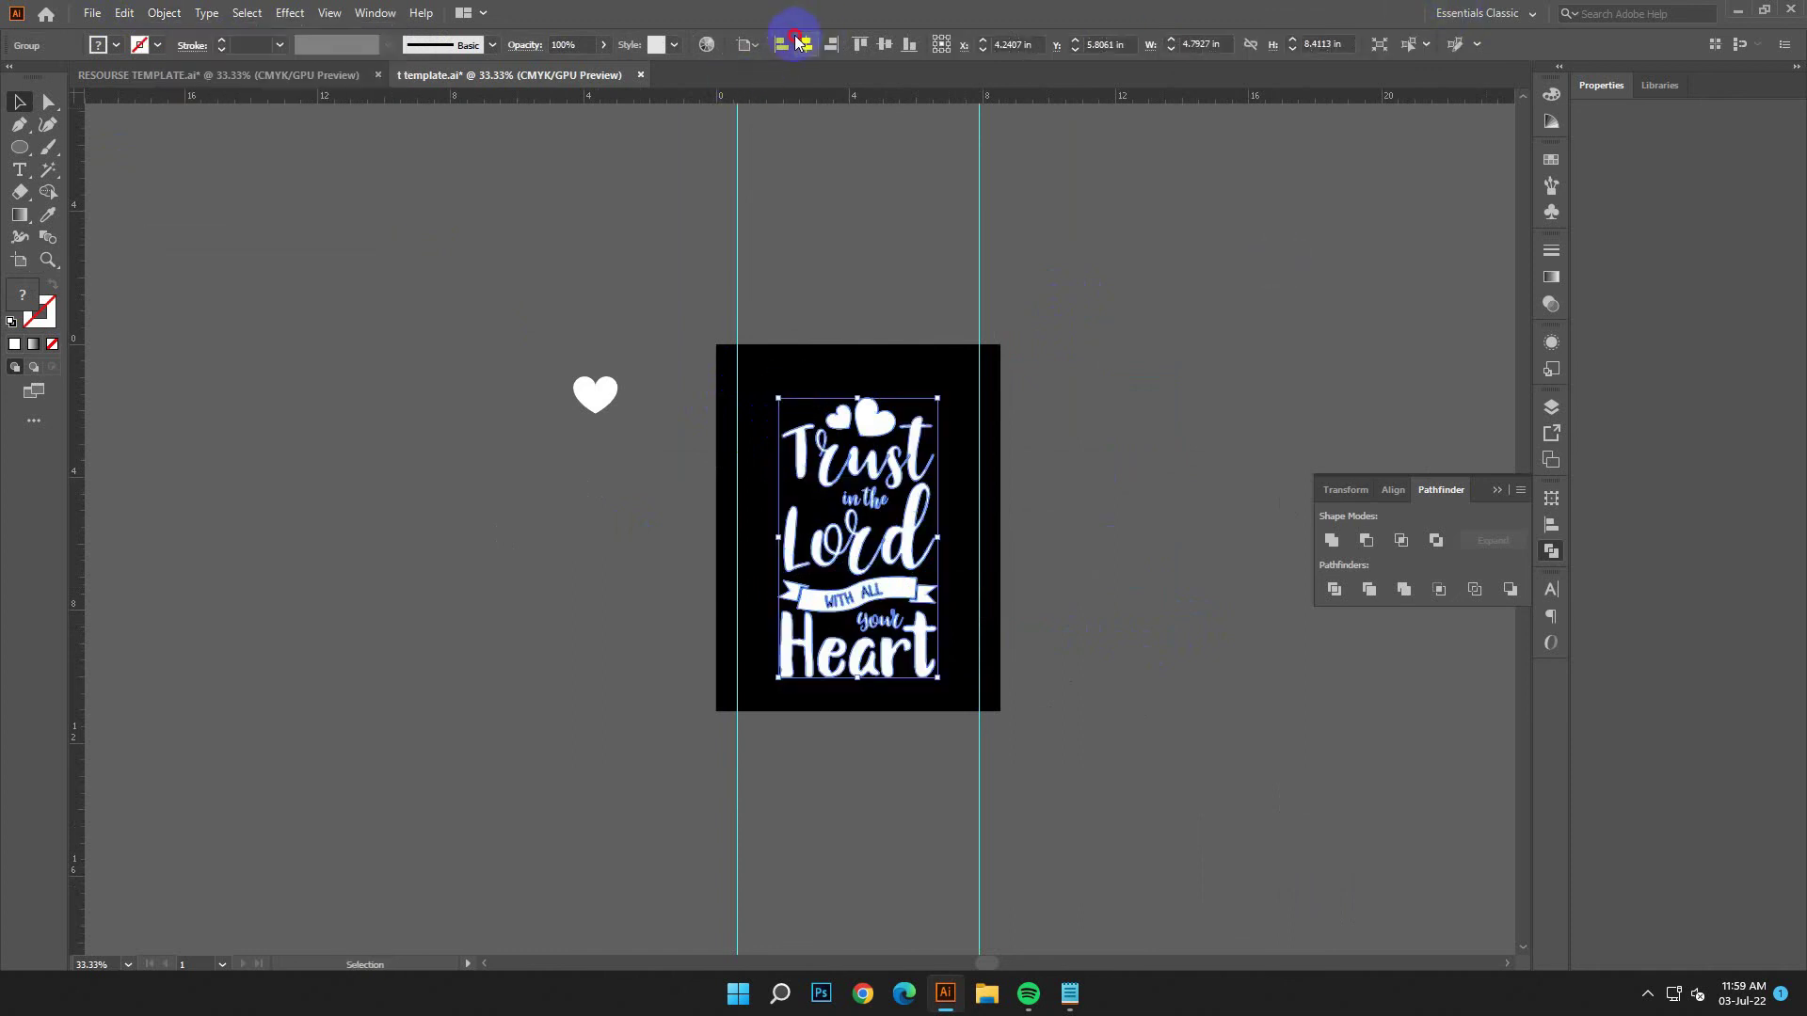
click(883, 44)
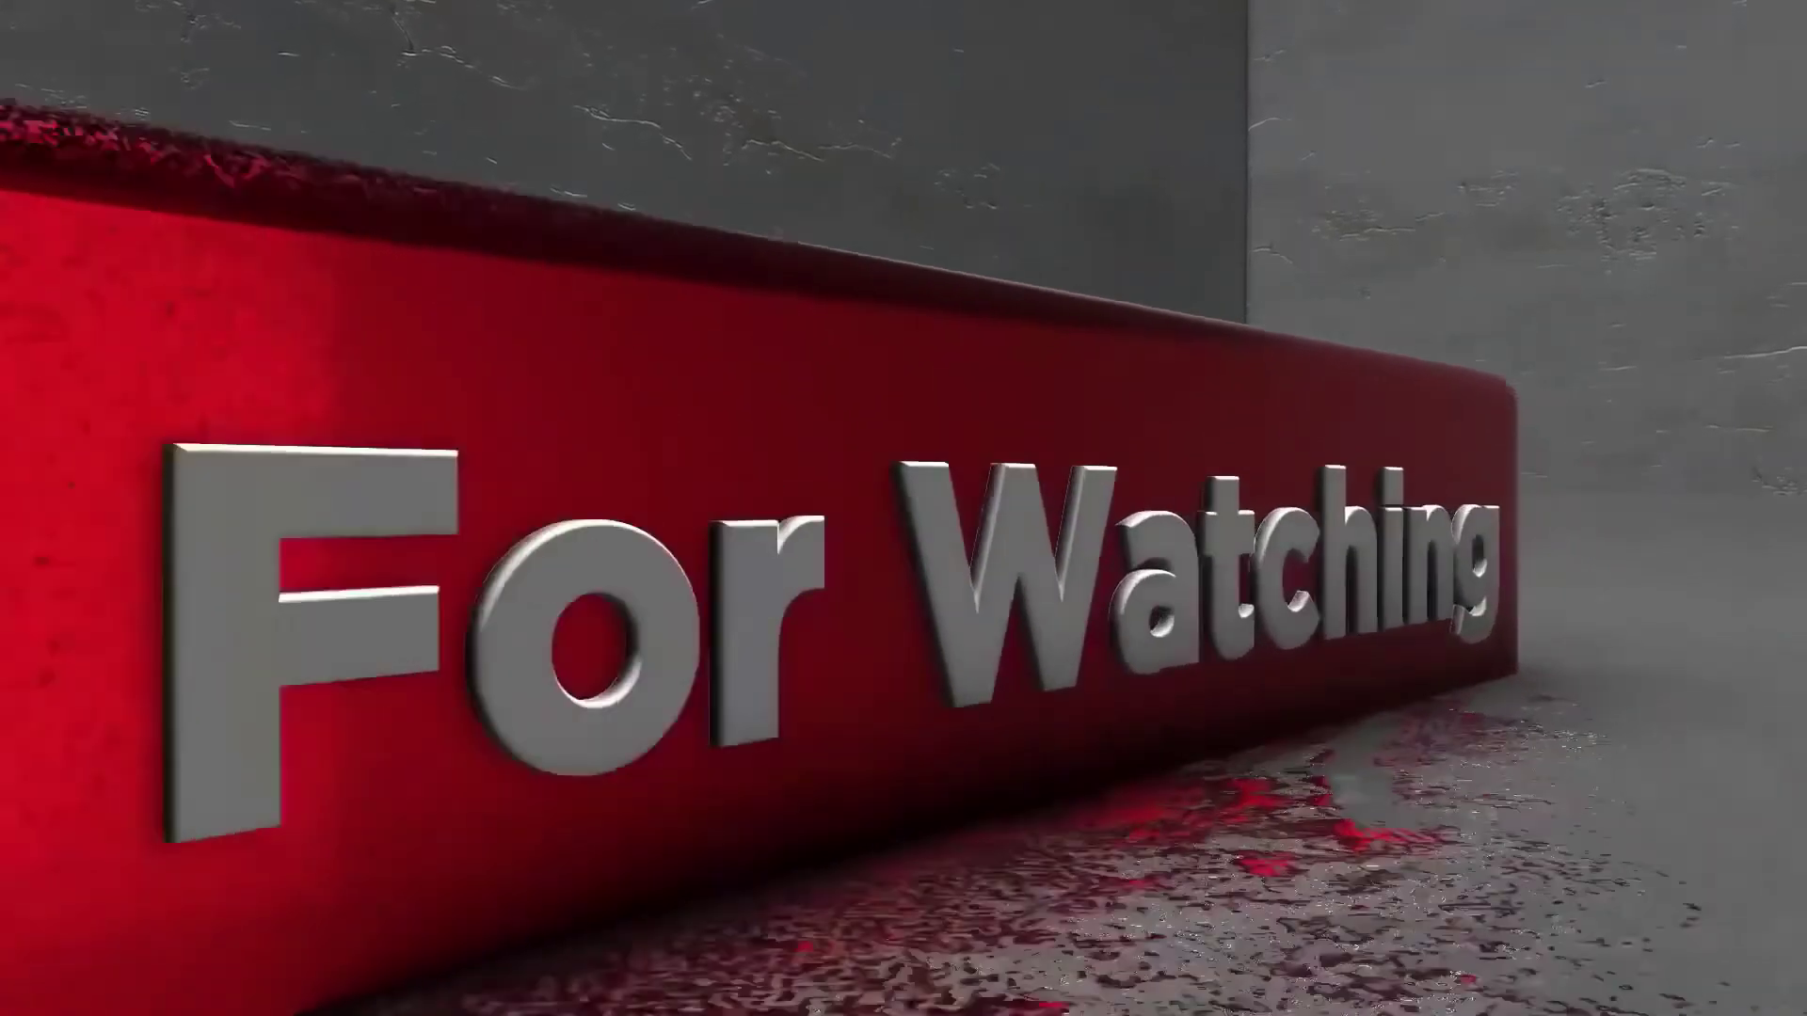